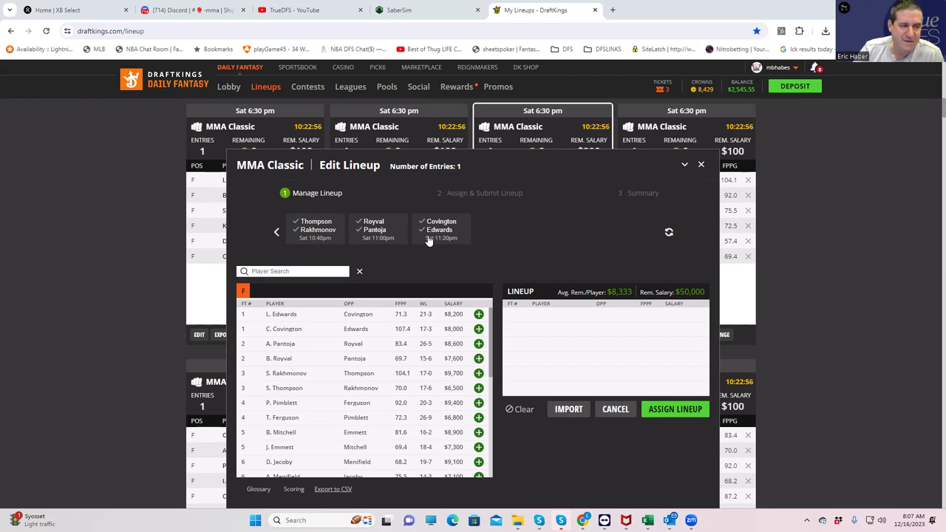
Step: Look through the full list of MMA Classic fights in the Edit Lineup window, including the cancelled ones
left_click(279, 236)
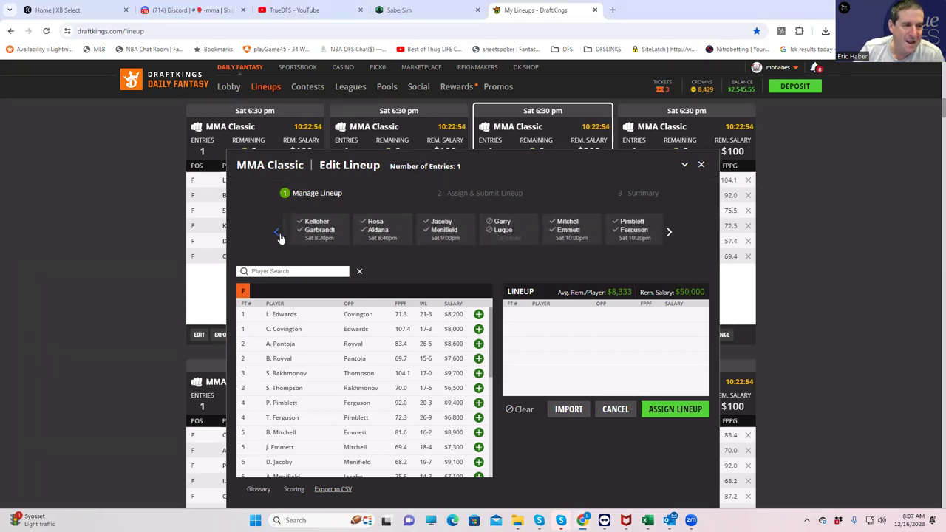
left_click(279, 237)
left_click(278, 236)
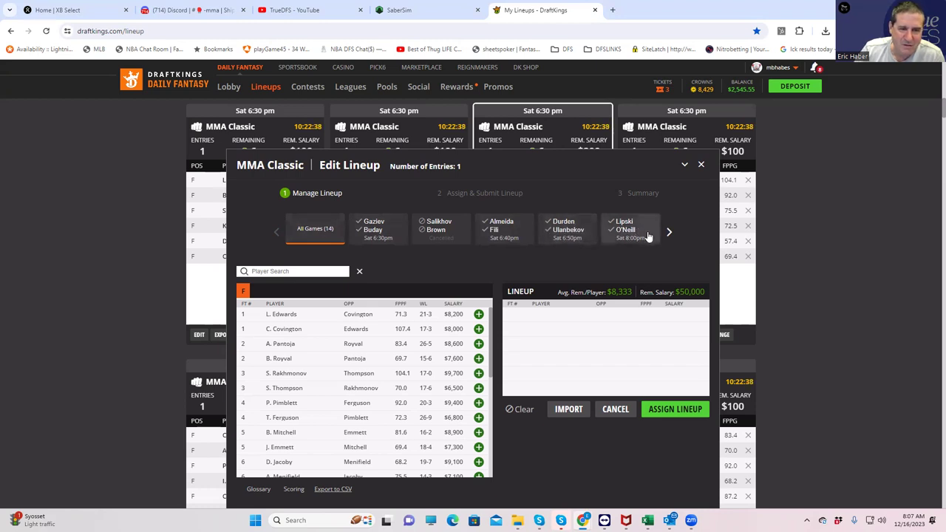
left_click(670, 234)
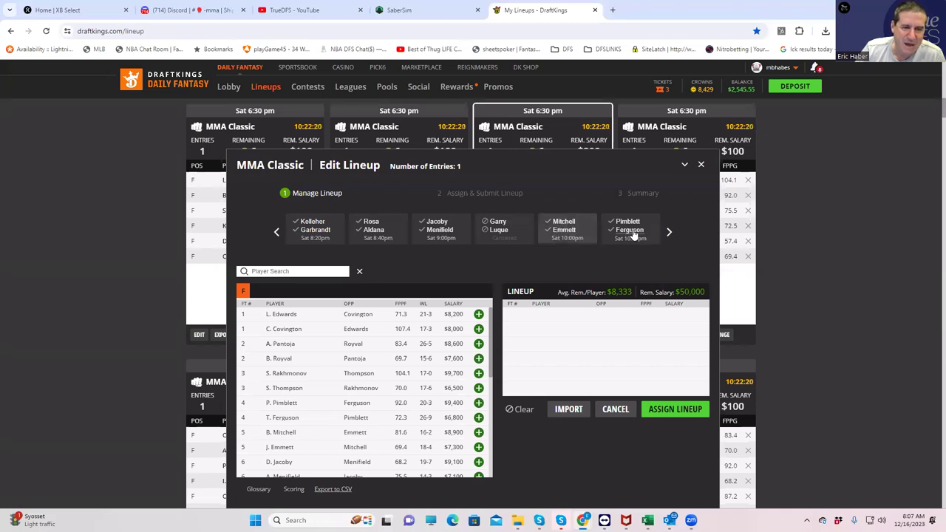
left_click(669, 235)
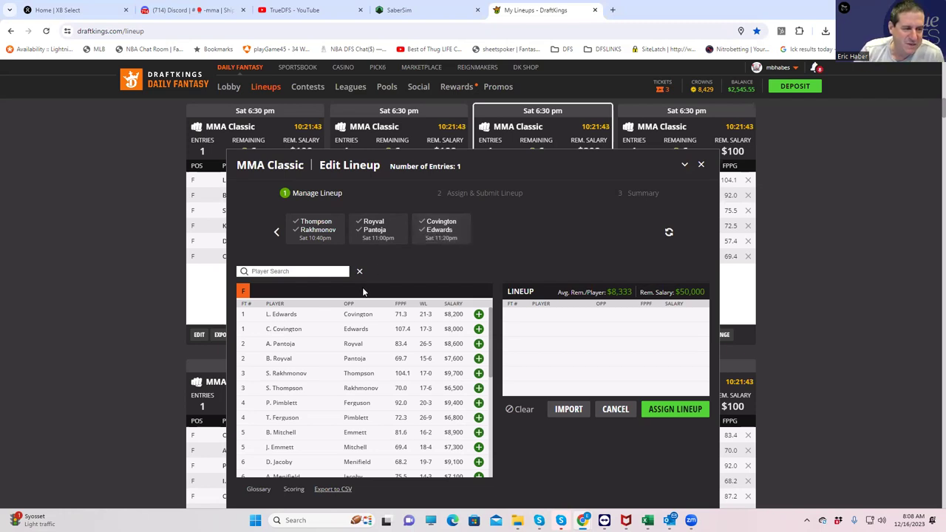
Step: Add C. Covington, A. Pantoja, S. Rakhmonov, C. Durden and S. Gaziev to the empty lineup, trying and removing P. Pimblett along the way
left_click(479, 329)
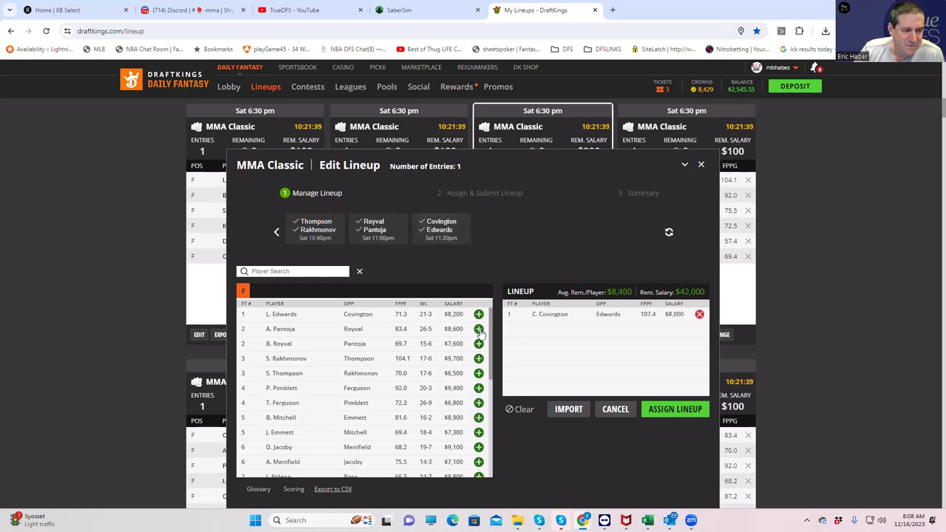
left_click(479, 330)
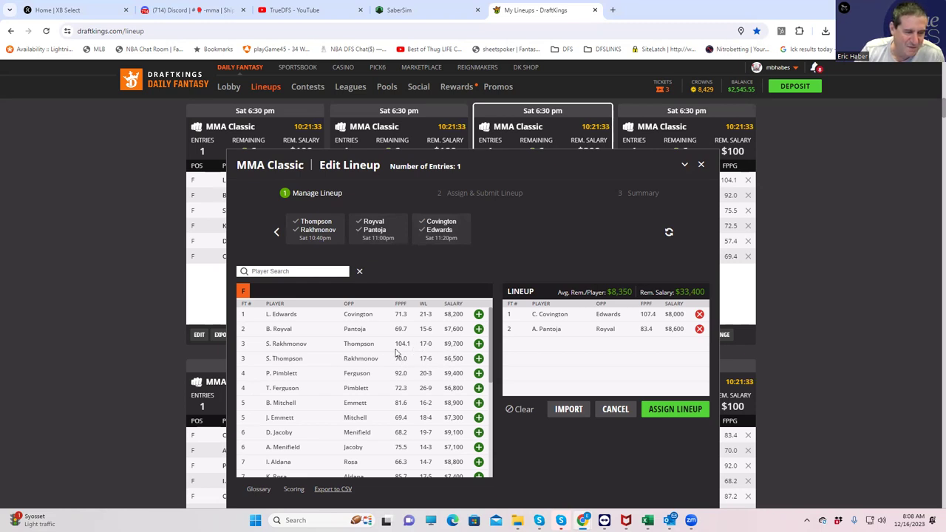
left_click(478, 374)
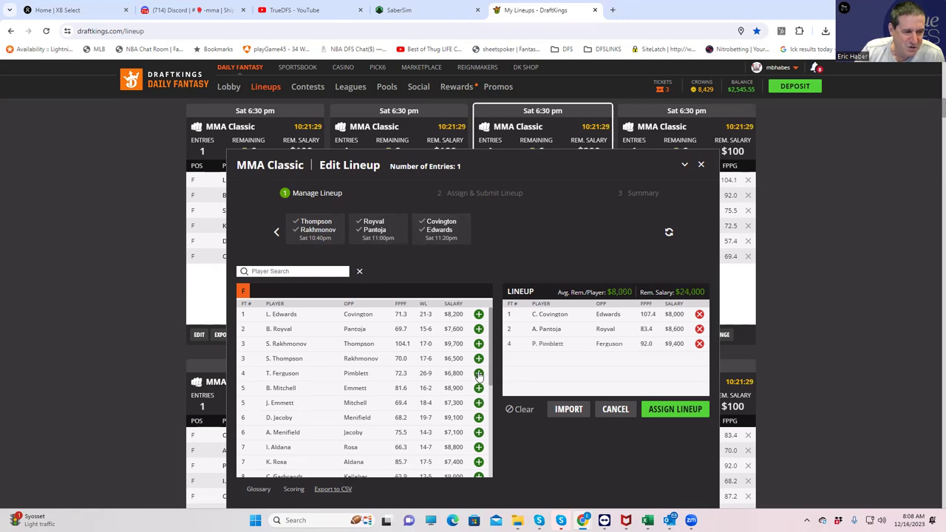
left_click(698, 344)
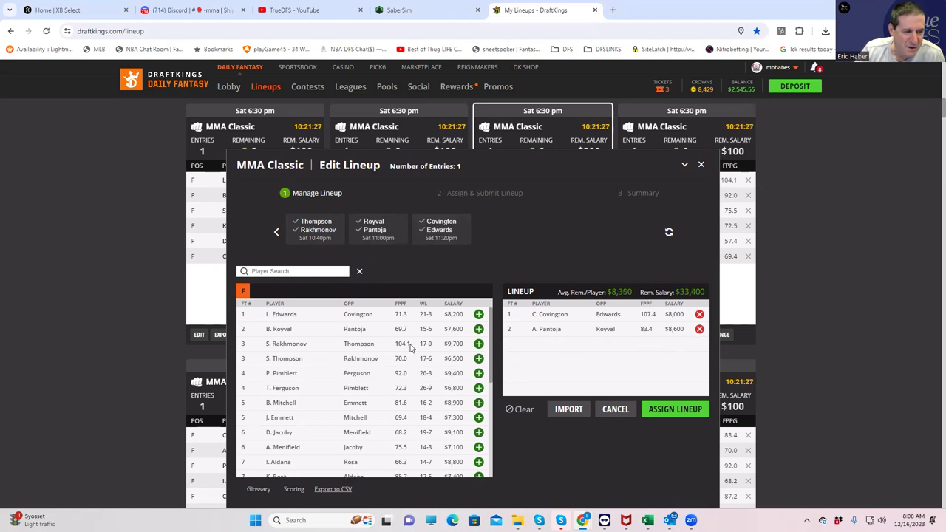
left_click(479, 344)
scroll(452, 366, "down", 3)
scroll(452, 373, "down", 2)
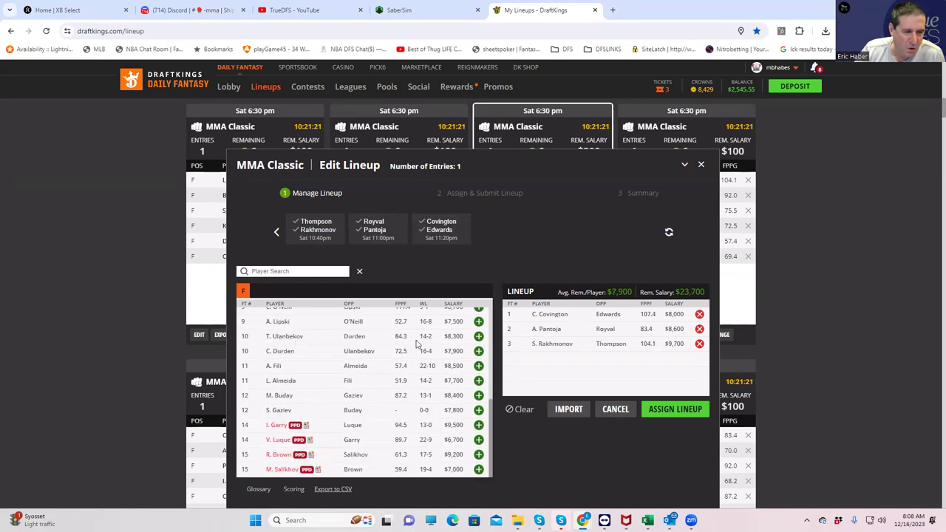
left_click(479, 352)
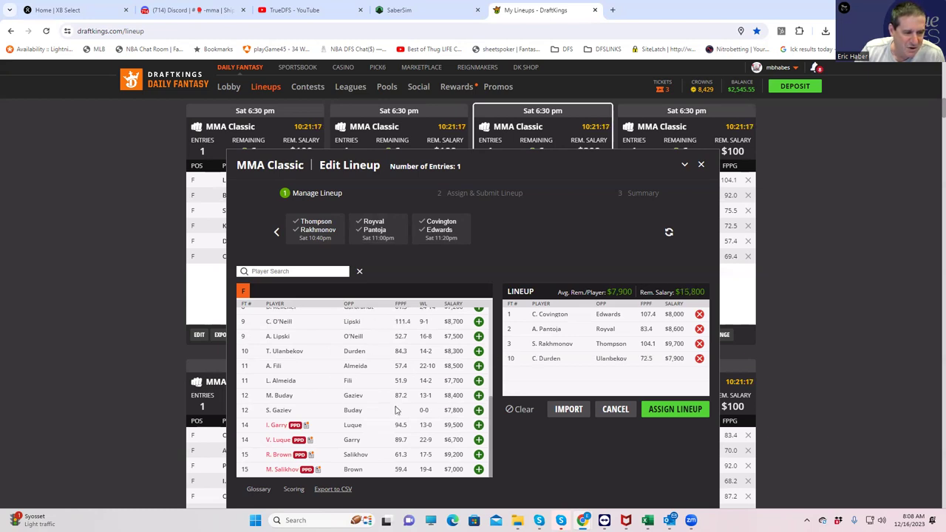
left_click(479, 410)
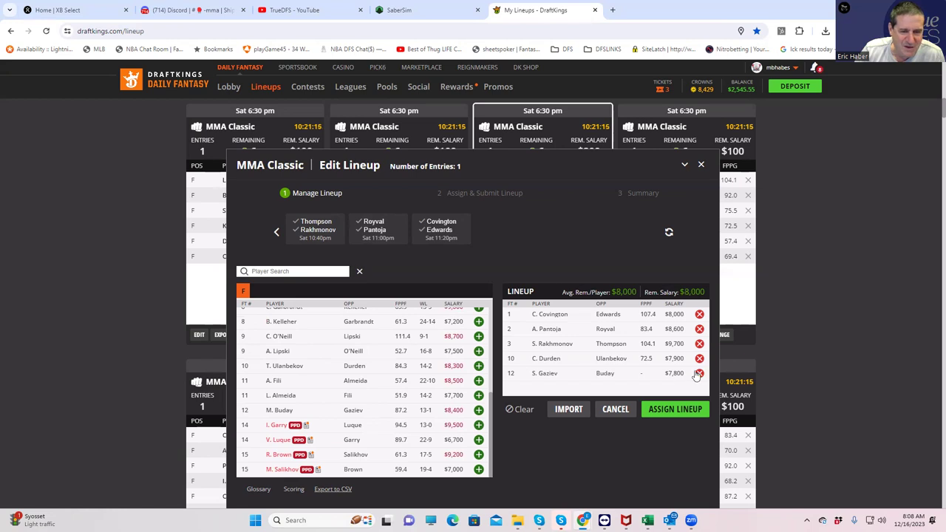
Step: Remove all five fighters from the trial lineup and close the lineup editor without assigning it
left_click(700, 373)
left_click(699, 358)
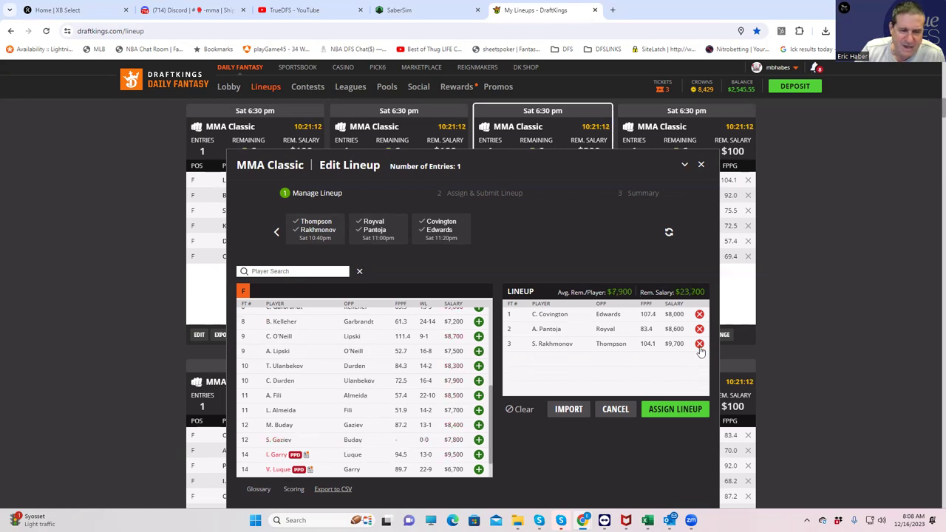
left_click(700, 344)
left_click(699, 330)
left_click(699, 314)
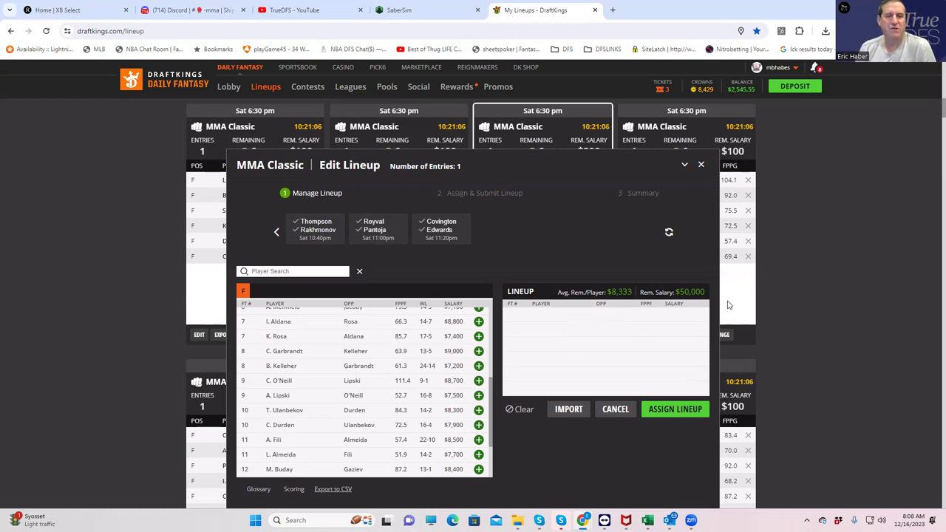
left_click(702, 165)
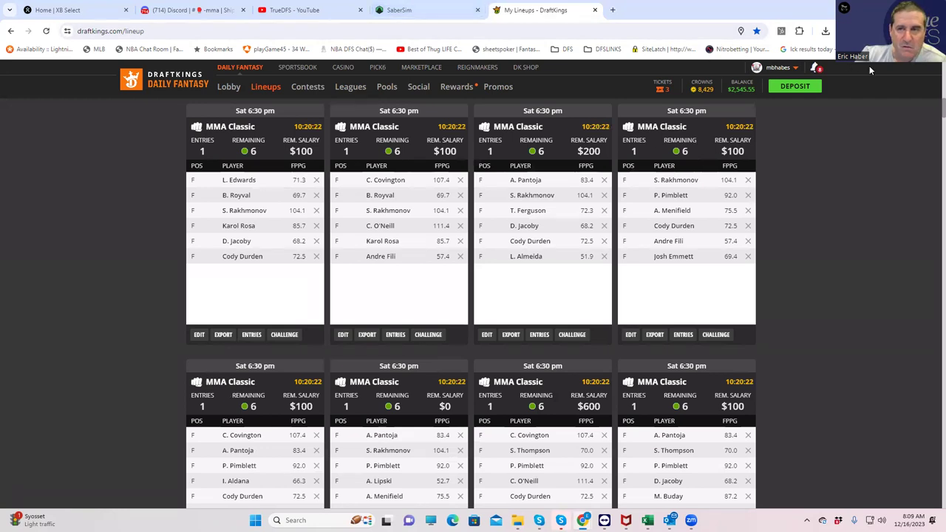
Step: Switch to SaberSim, review the entered contests for the MMA slate, and return to Build 1
left_click(427, 14)
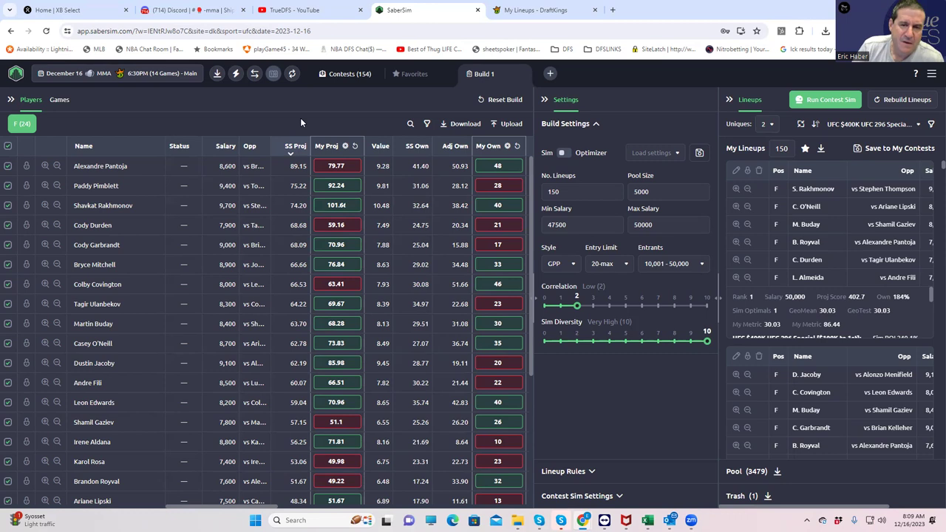
left_click(347, 80)
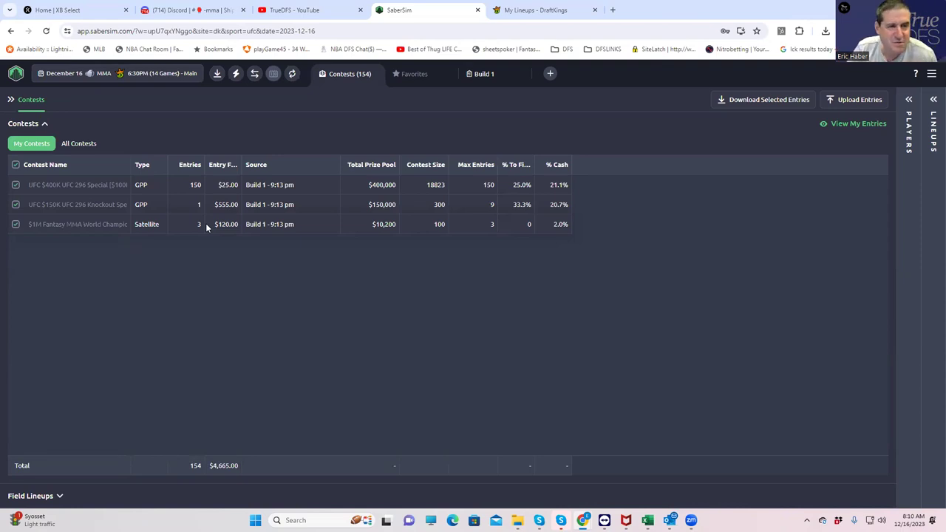
left_click(480, 80)
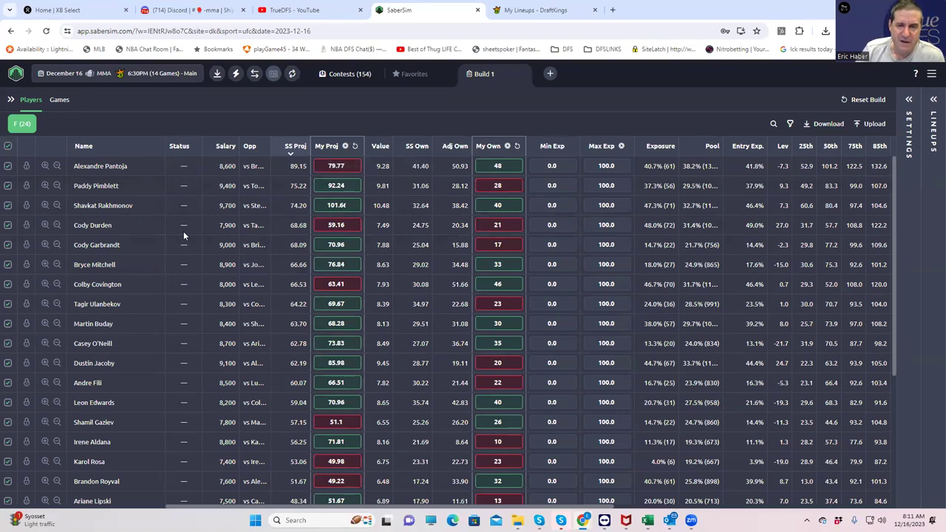
Step: Show Build 1's settings and lineups and sort the lineups by the SaberScore metric MMA Sim Diversity 10
left_click(910, 99)
left_click(933, 102)
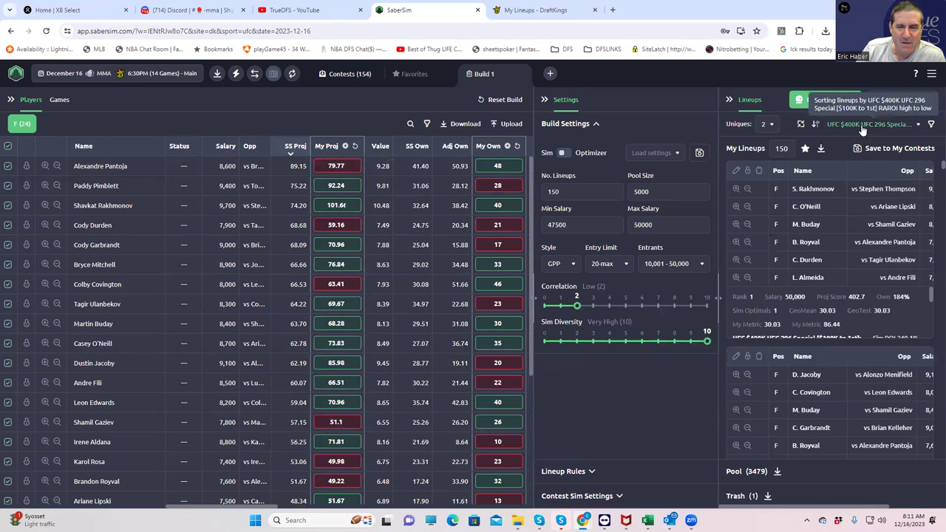
left_click(858, 125)
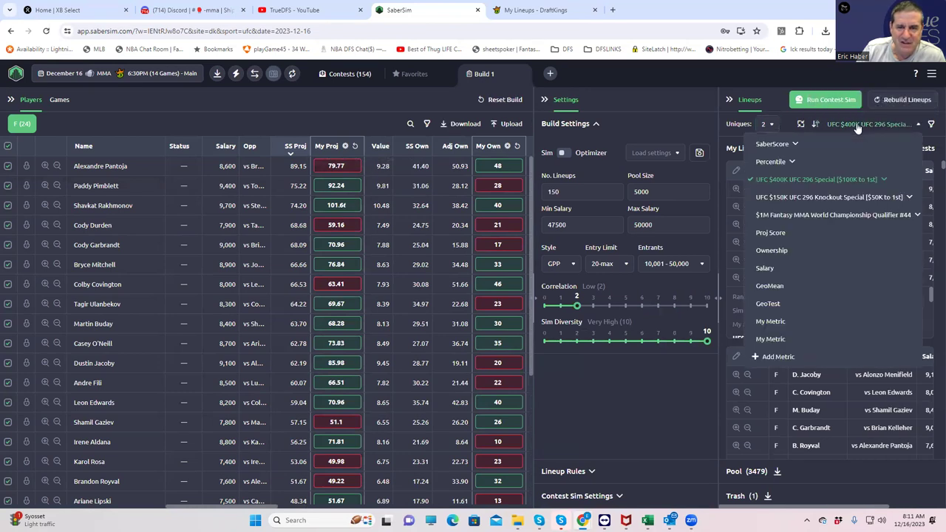
left_click(796, 145)
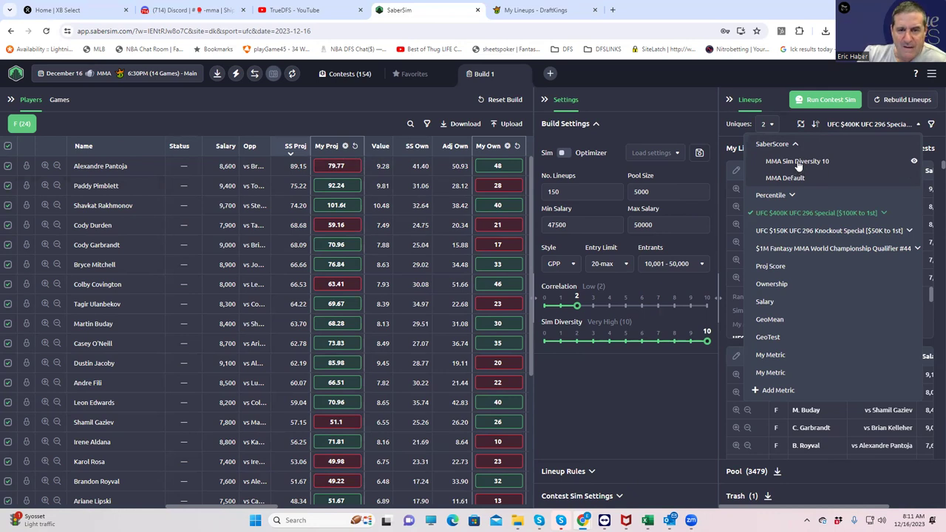
left_click(798, 163)
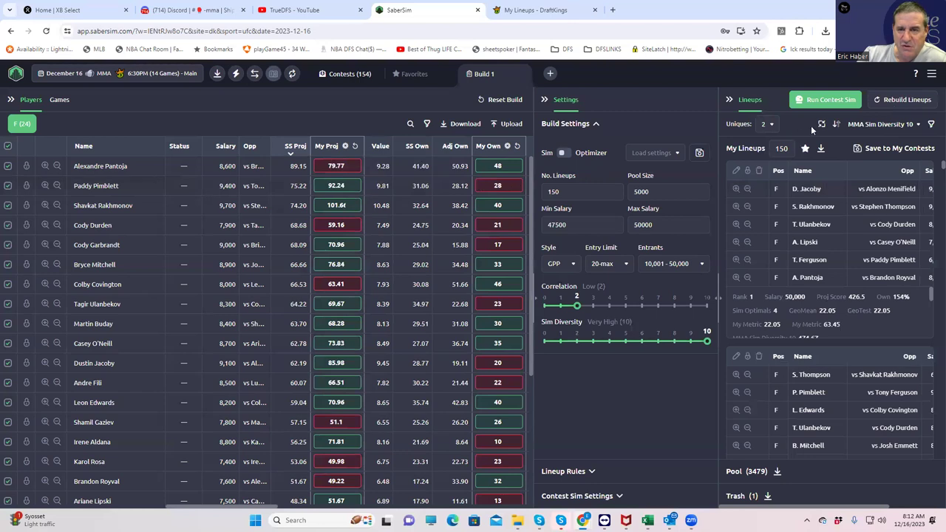
Step: Start rebuilding the lineups, show the build settings, and stop the build early
left_click(885, 101)
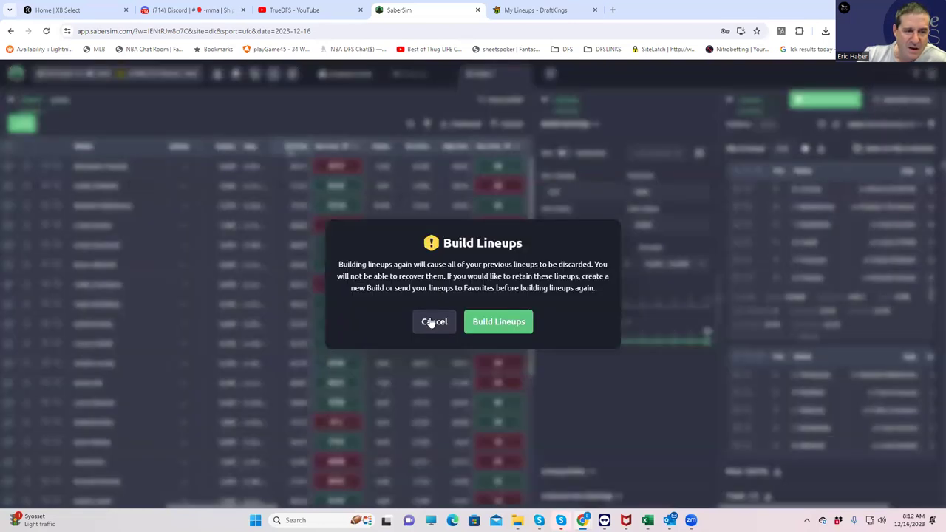
left_click(502, 323)
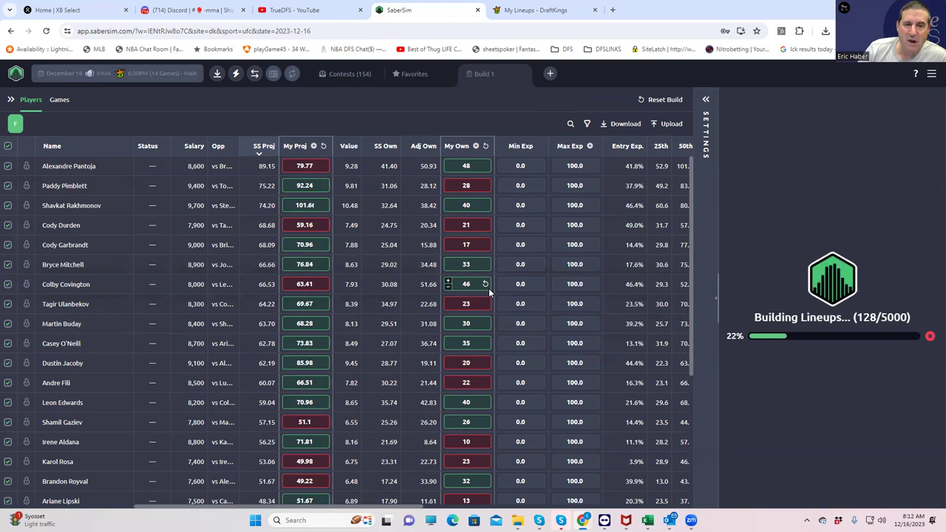
left_click(705, 109)
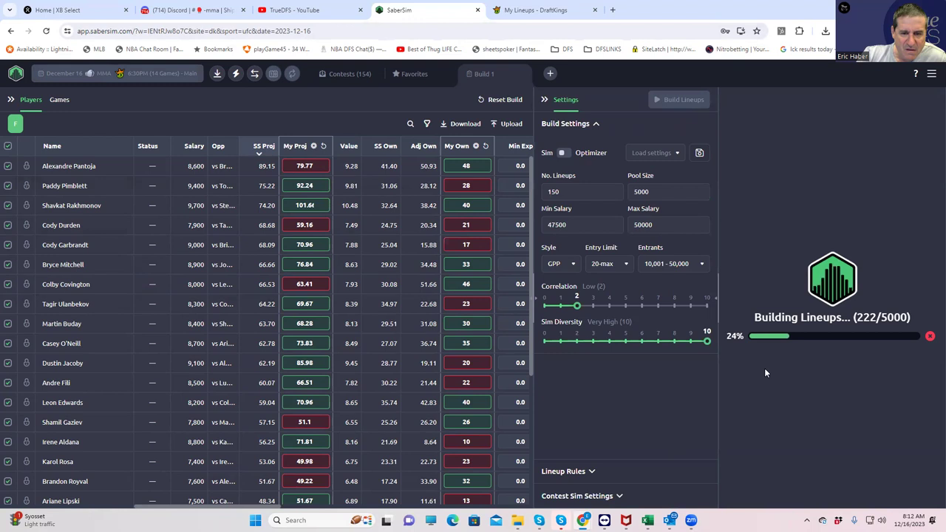
left_click(930, 338)
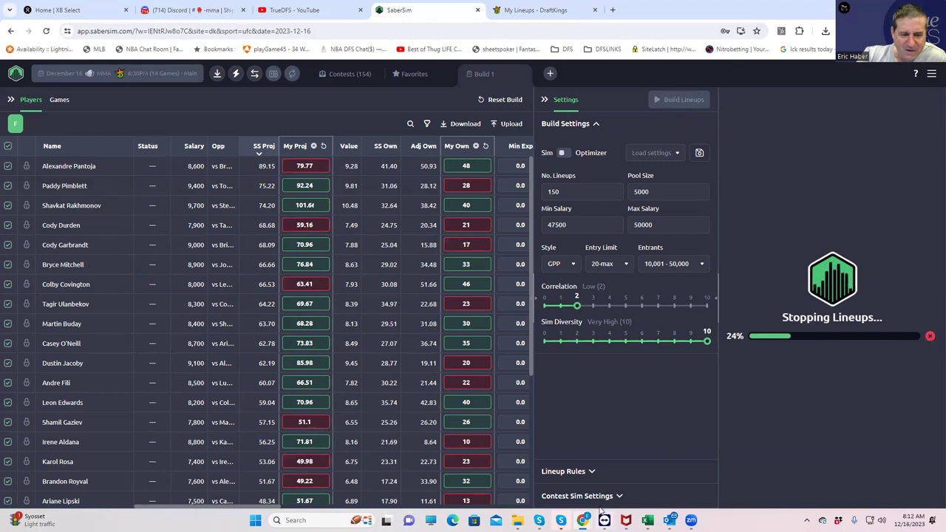
Step: Try the Don't Use Opposing Fighters group rule in the lineup rules and turn it back off
left_click(591, 471)
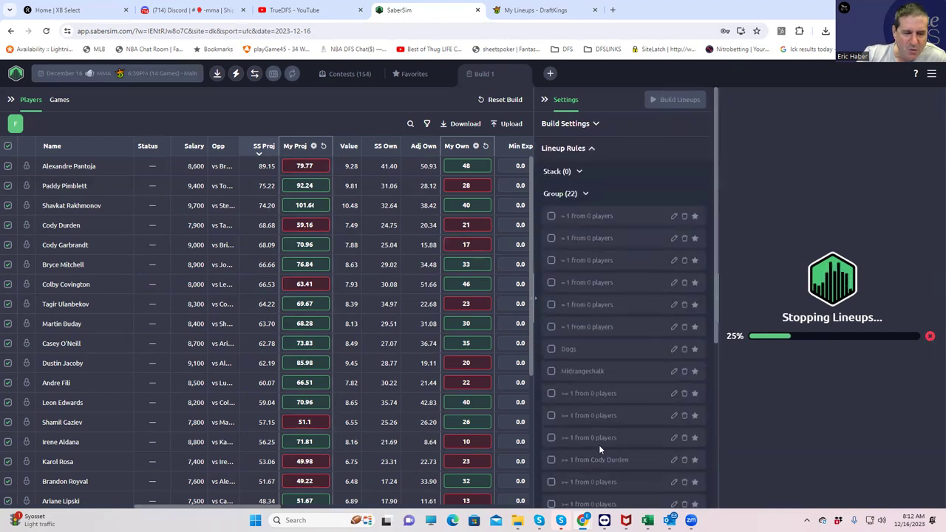
left_click(706, 99)
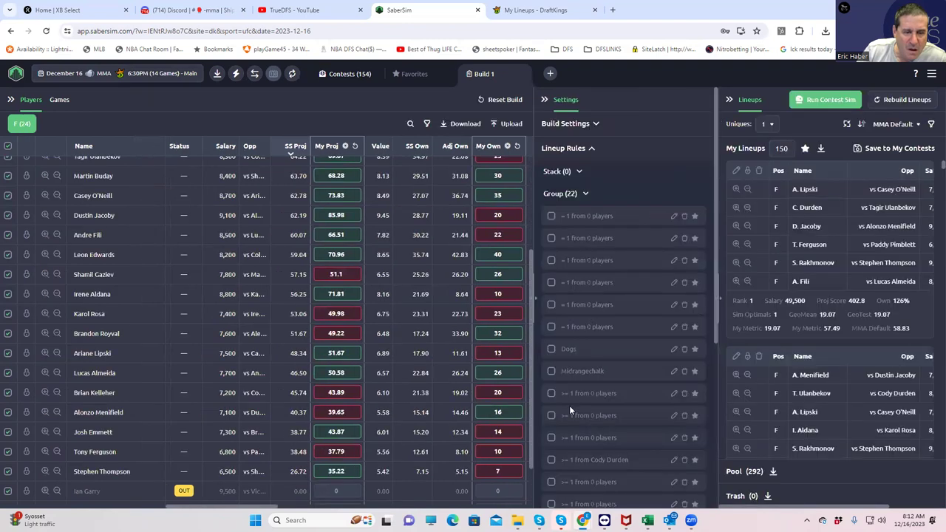
scroll(572, 415, "down", 5)
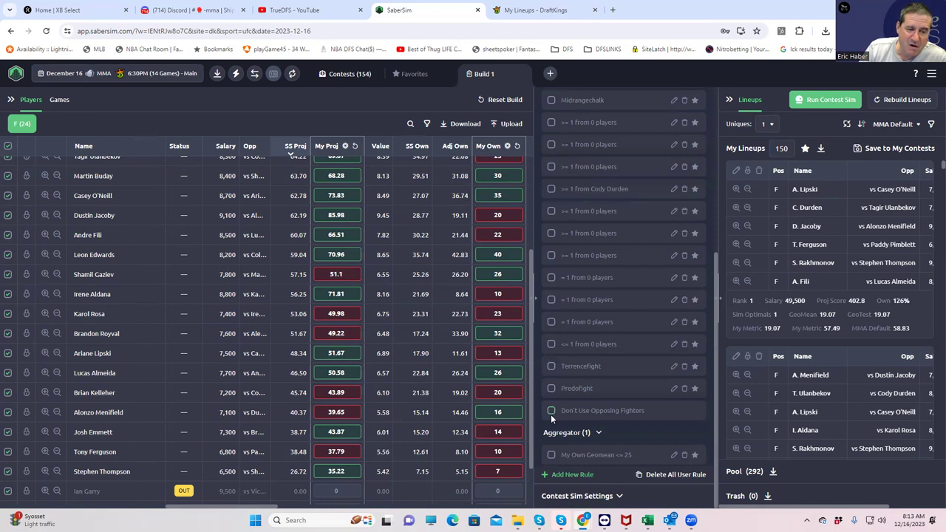
left_click(551, 411)
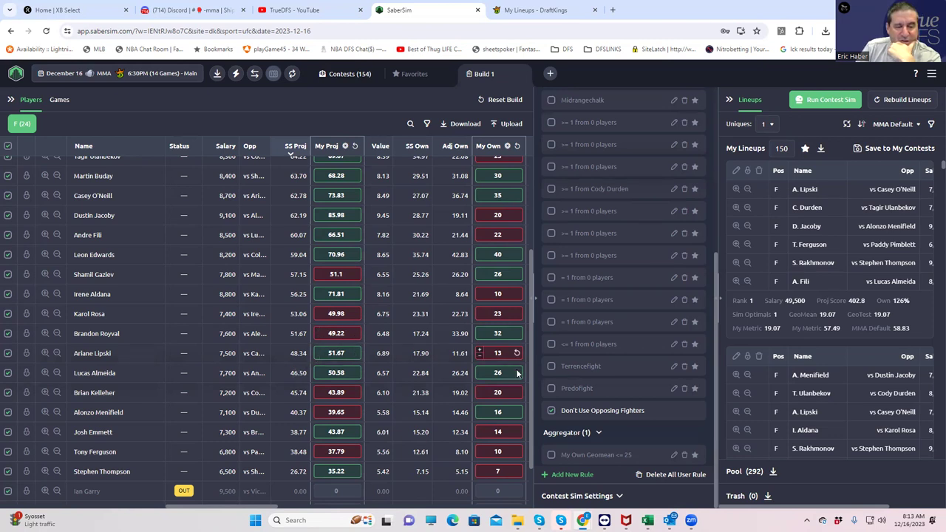
left_click(551, 411)
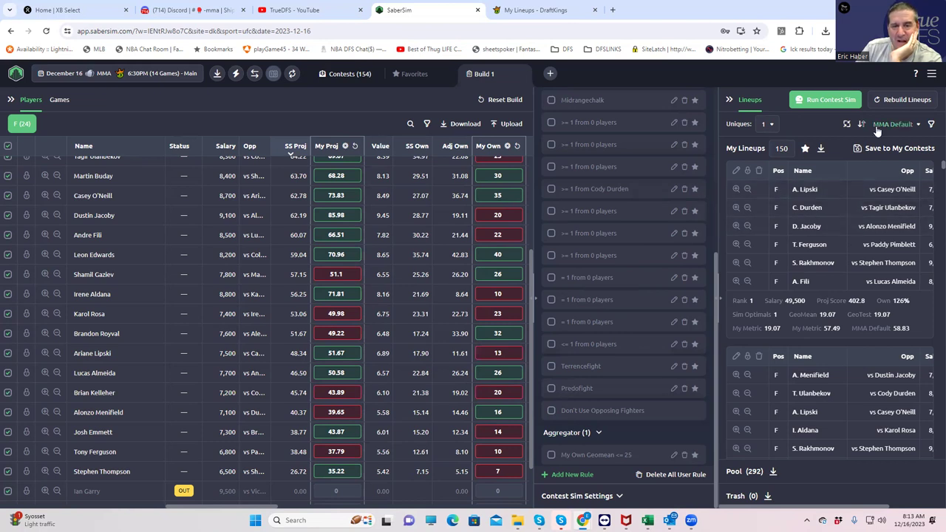
Step: Rebuild Build 1's lineups with the Don't Use Opposing Fighters rule off, confirming that the previous lineups are discarded
left_click(896, 95)
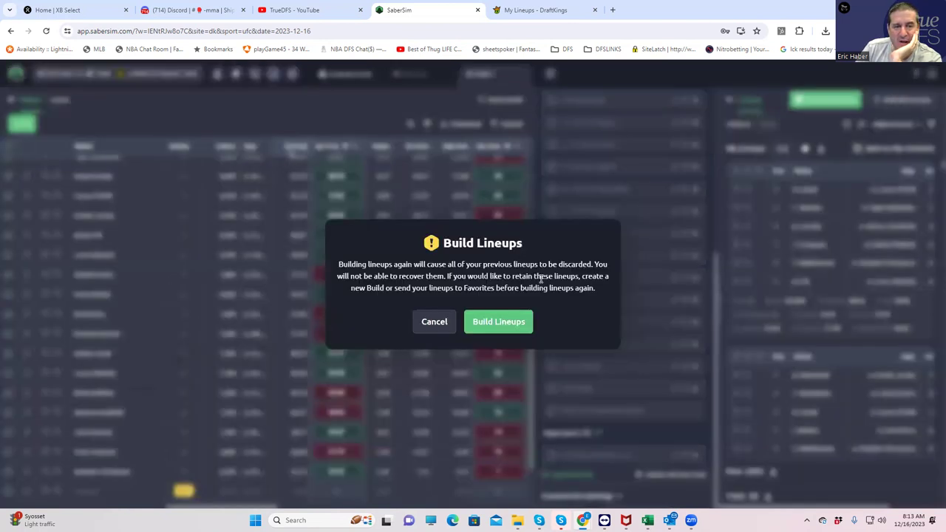
left_click(497, 322)
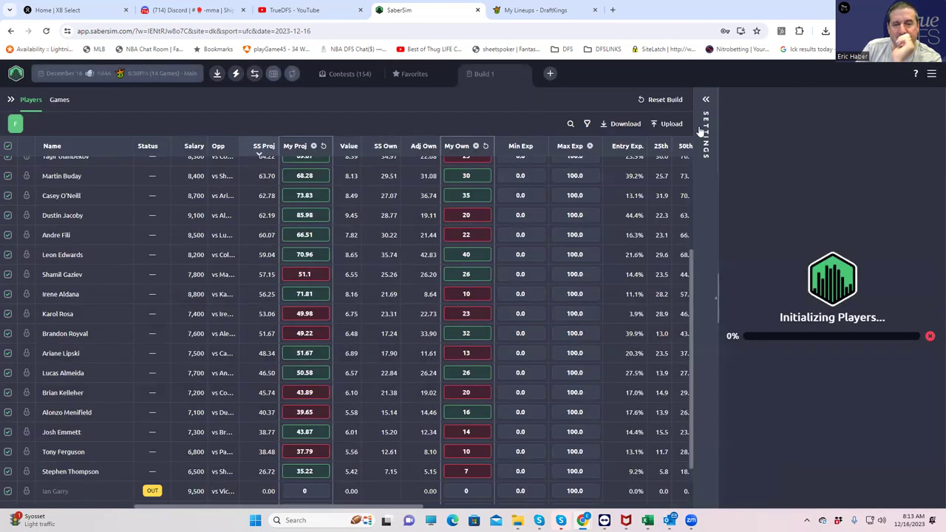
left_click(705, 101)
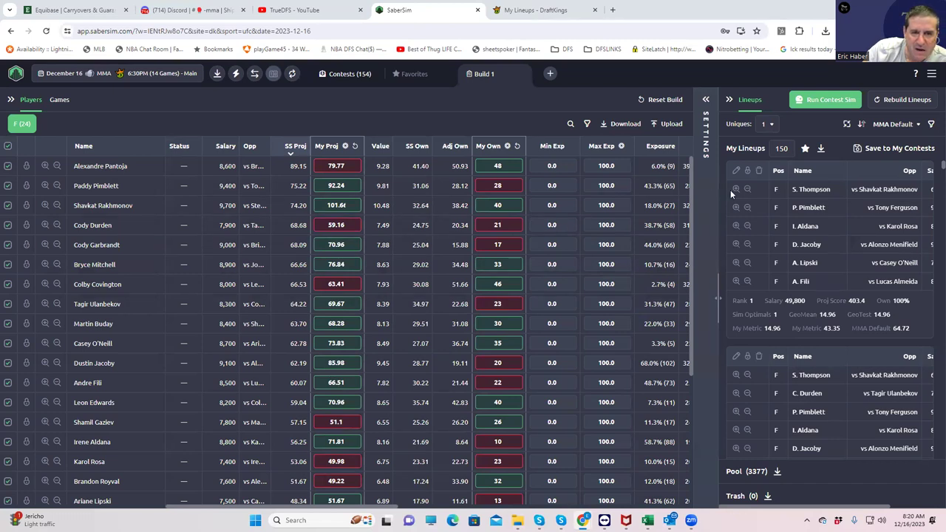
Step: Sort the players by exposure from high to low and the lineups by MMA Sim Diversity 10
left_click(656, 151)
left_click(657, 148)
left_click(656, 148)
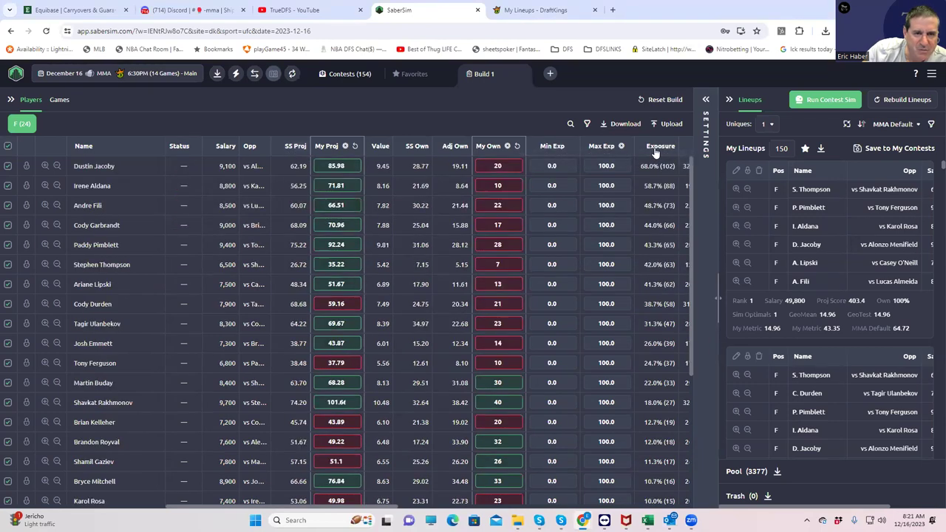
left_click(895, 123)
left_click(872, 162)
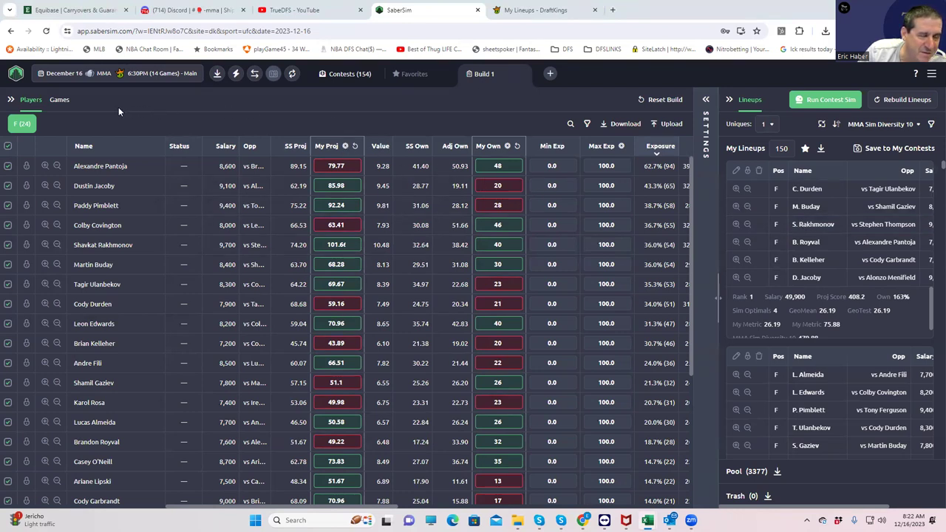
Step: Sort the lineups by MMA Default and view the formulas behind the MMA Sim Diversity 10 and MMA Default metrics
left_click(883, 125)
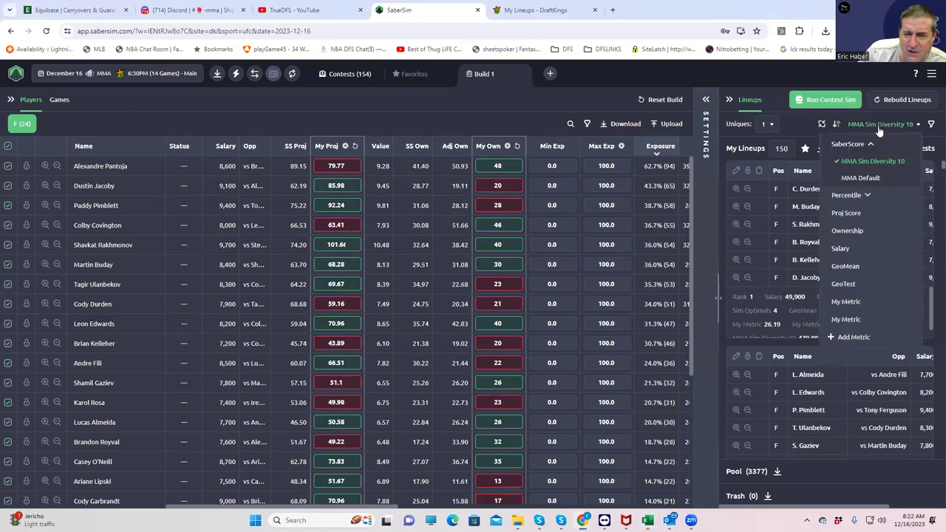
left_click(858, 178)
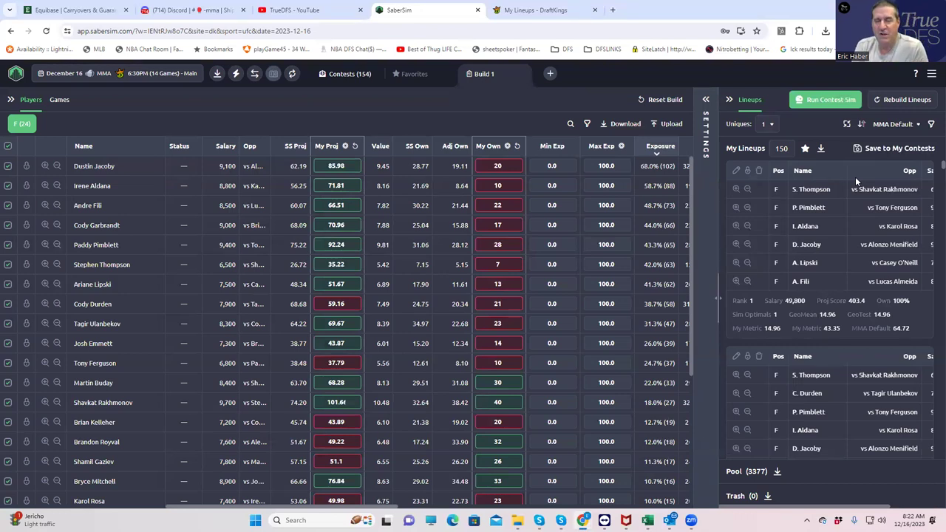
left_click(917, 127)
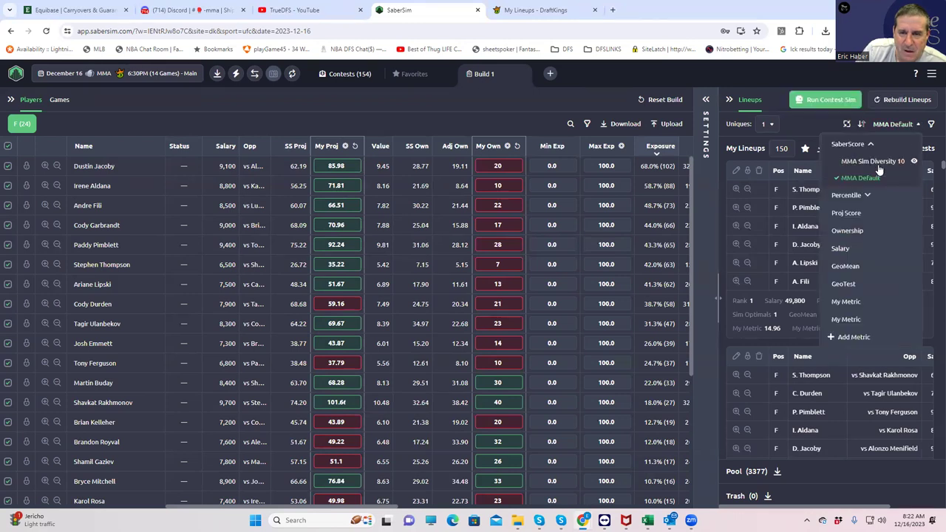
left_click(914, 161)
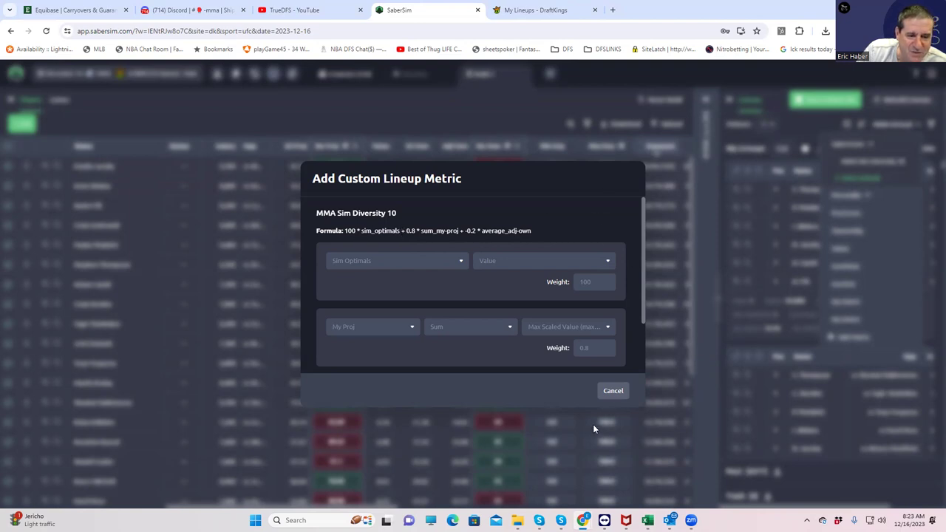
left_click(613, 391)
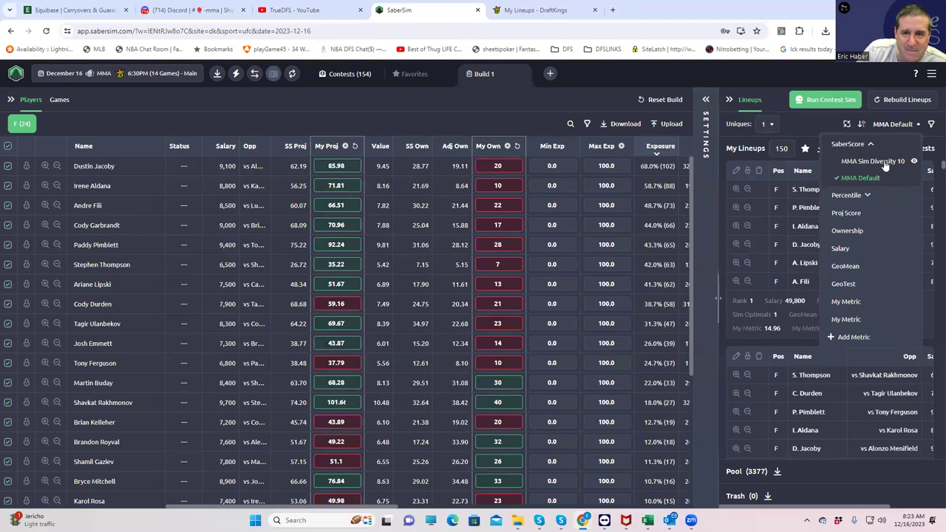
left_click(915, 178)
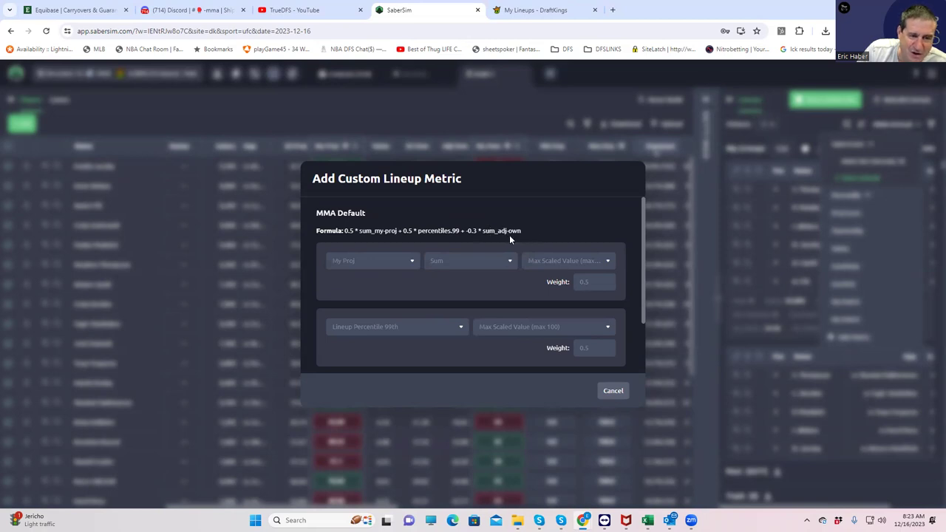
left_click(613, 390)
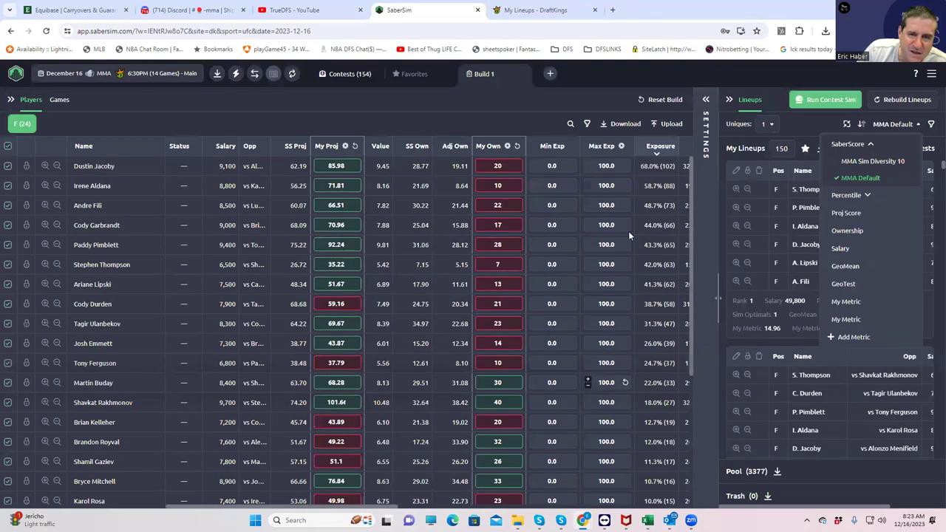
left_click(792, 124)
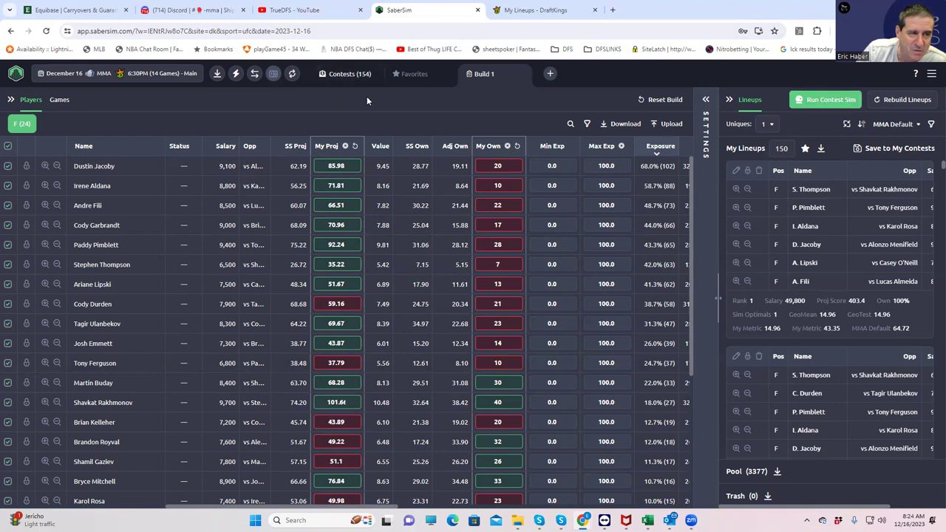
Step: Add 100000-run contest sims with SaberSim Ownership for the UFC $400K Special, UFC $150K Knockout Special and $1M Fantasy MMA World Championship Qualifier #44
left_click(350, 75)
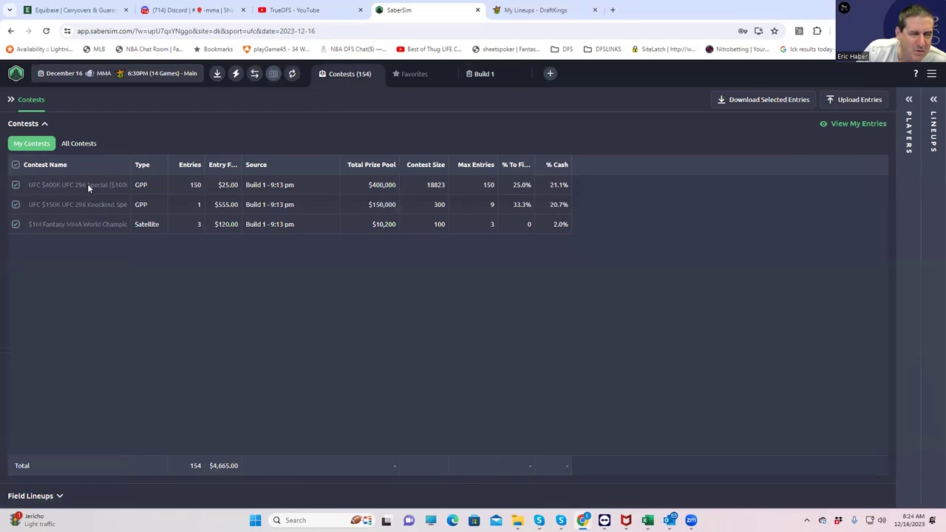
mouse_move(86, 184)
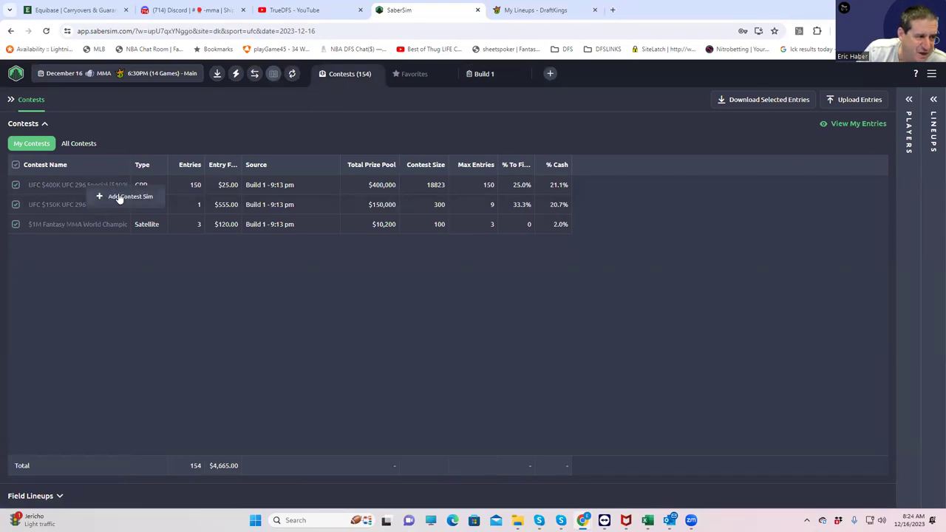
left_click(126, 197)
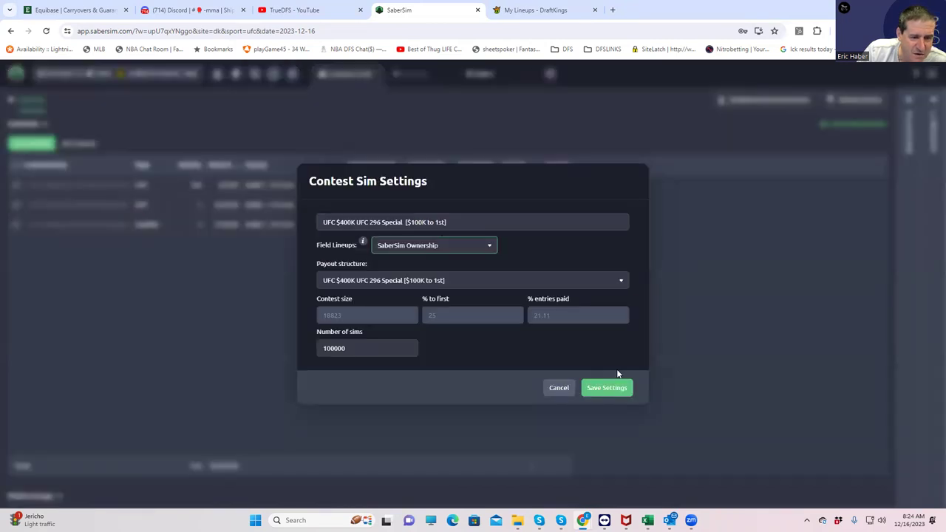
left_click(610, 390)
mouse_move(65, 204)
left_click(106, 216)
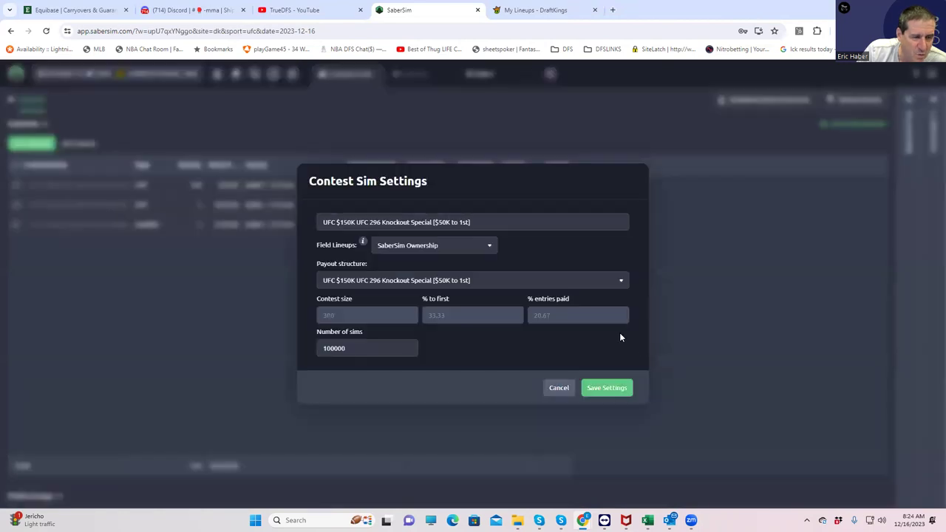
left_click(620, 388)
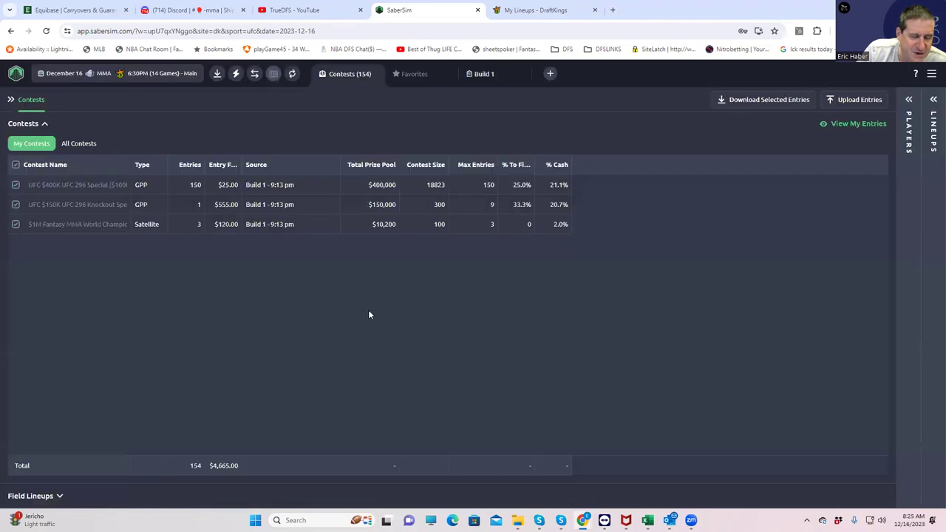
mouse_move(90, 223)
left_click(111, 236)
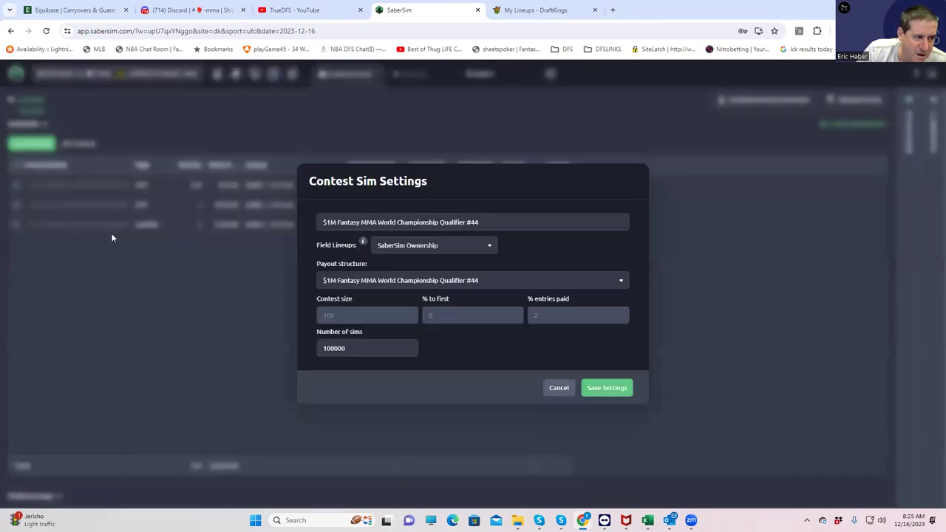
left_click(607, 388)
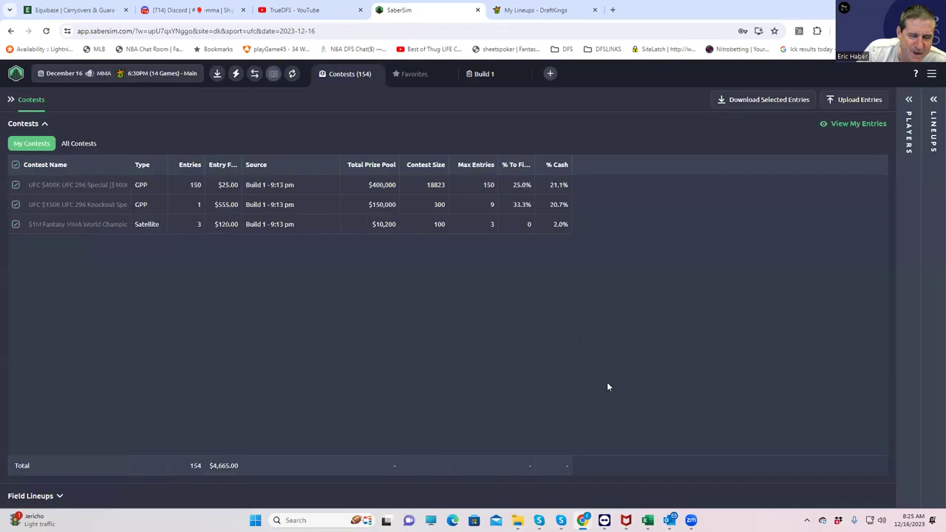
Step: Show the players and lineups for the entered contests, return to Build 1 and reveal its contest sim settings
left_click(909, 99)
left_click(933, 101)
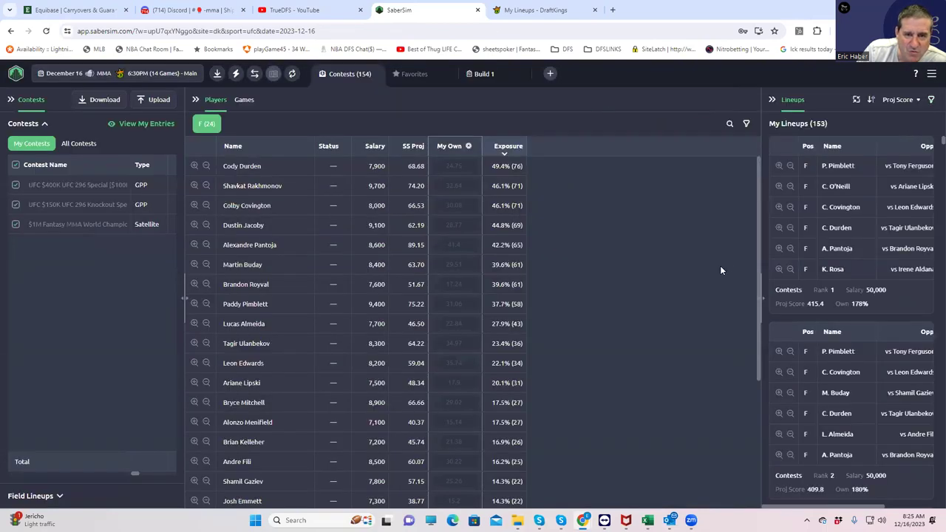
left_click(500, 79)
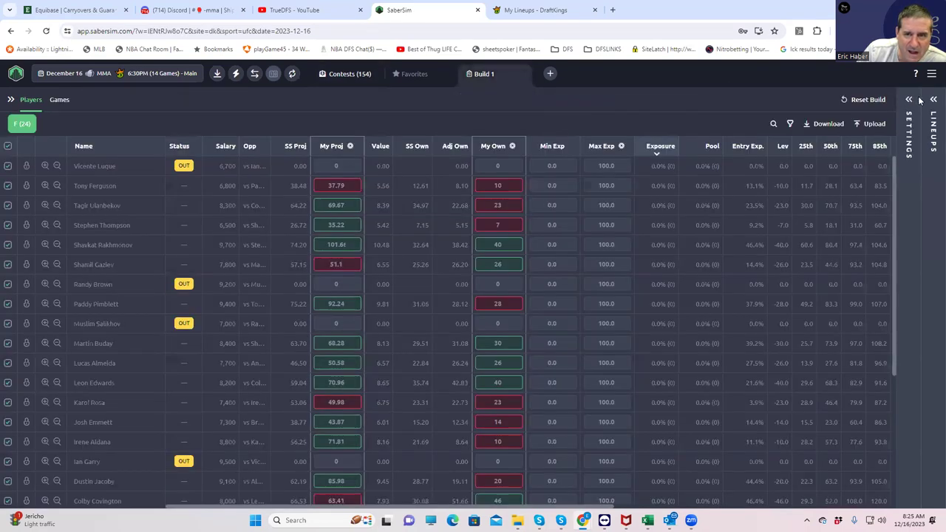
left_click(909, 99)
left_click(933, 101)
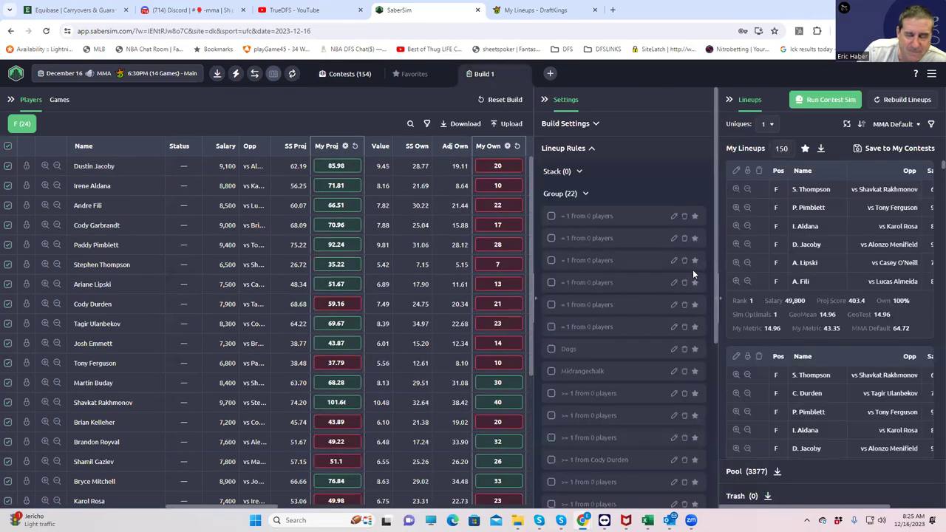
scroll(676, 348, "down", 3)
scroll(670, 356, "down", 1)
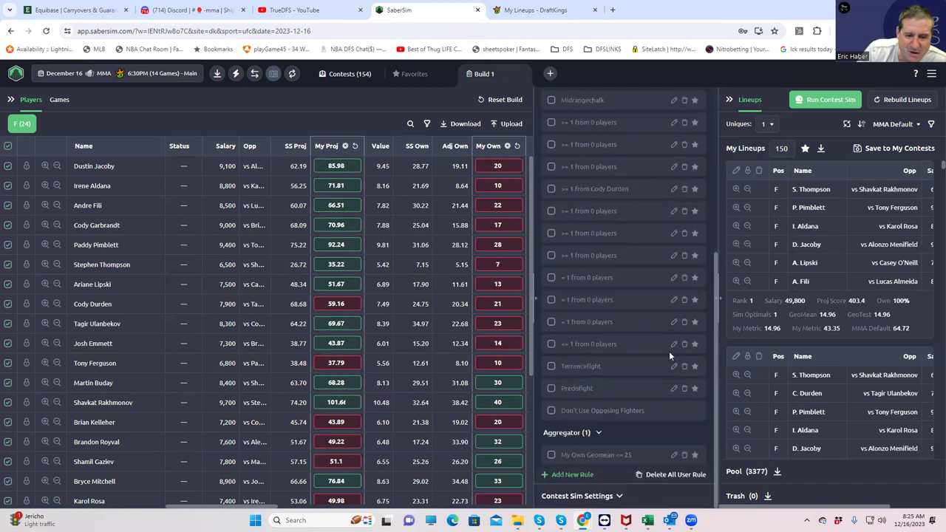
left_click(620, 496)
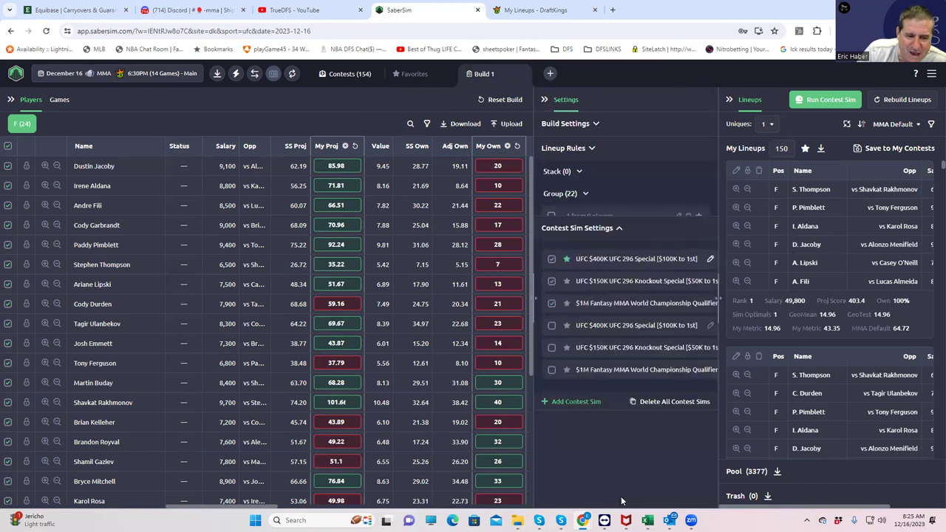
Step: Run the contest sim for Build 1, leaving the second UFC $400K UFC 296 Special entry disabled
left_click(552, 270)
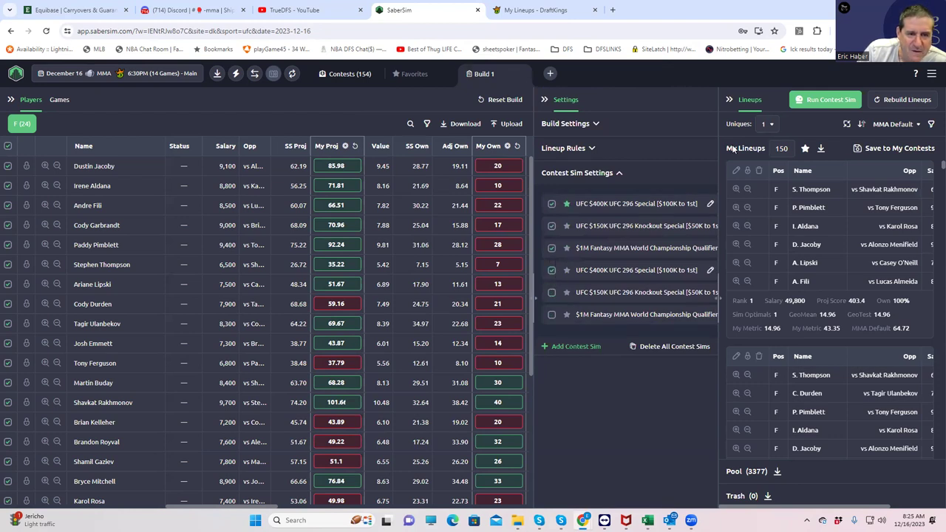
left_click(552, 271)
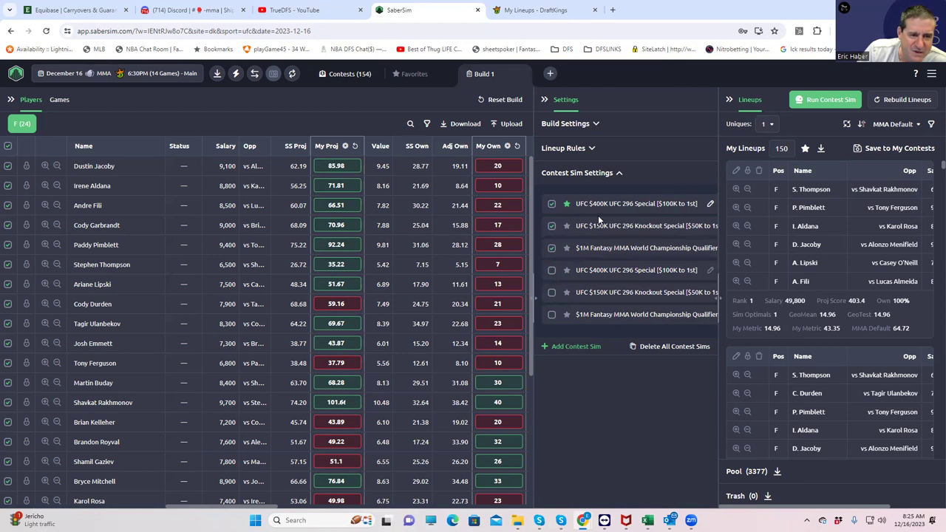
left_click(810, 104)
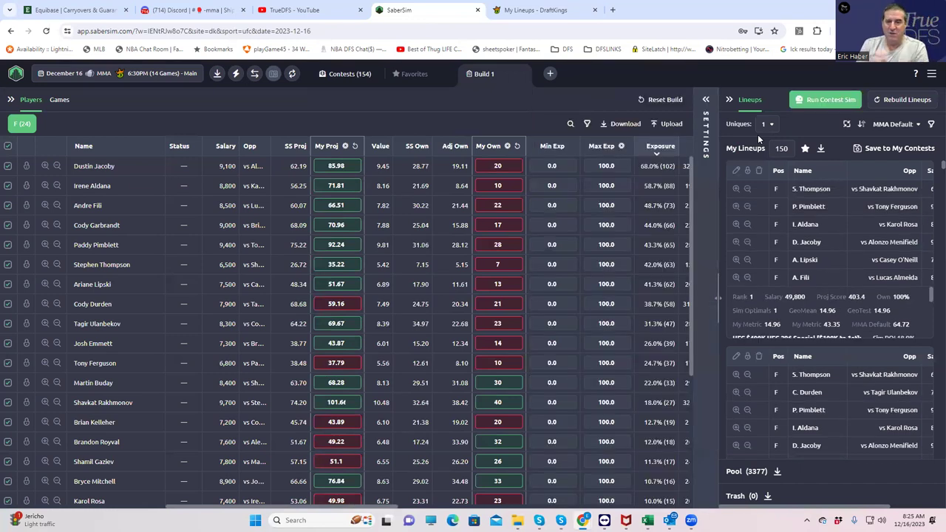
Step: Sort the lineups by RAROI for the UFC $400K UFC 296 Special and collapse the settings to show player exposures
left_click(704, 104)
left_click(889, 126)
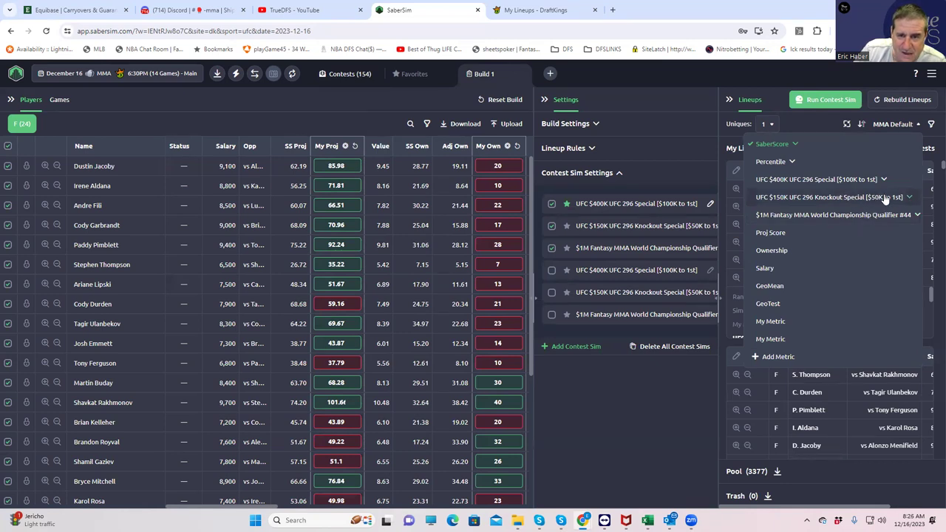
left_click(862, 182)
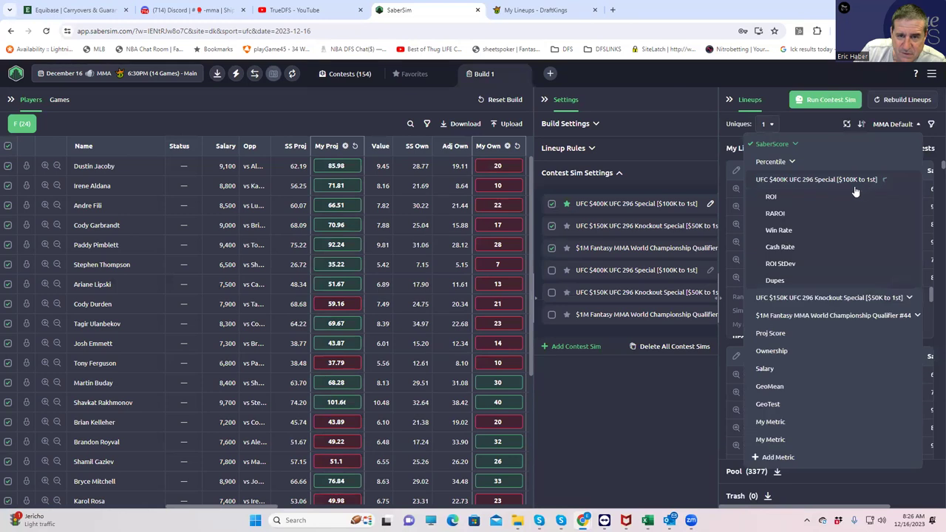
left_click(778, 214)
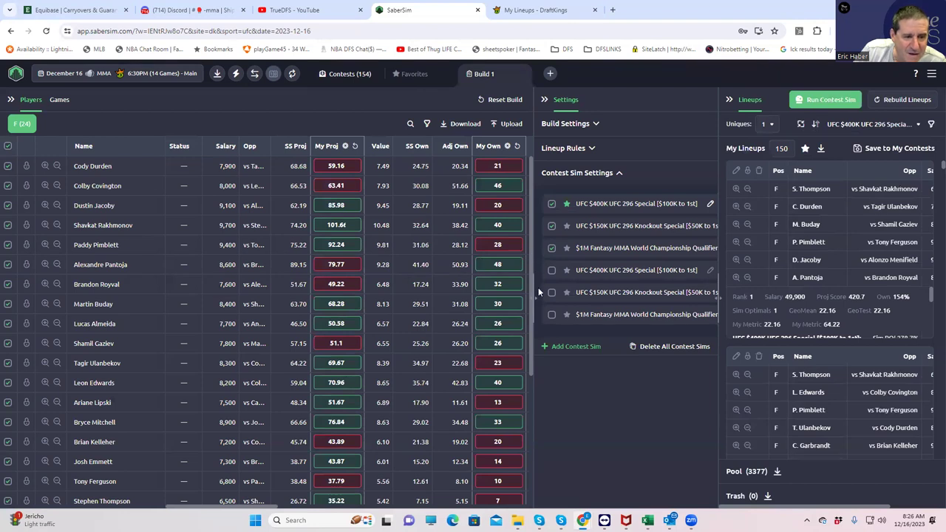
left_click(545, 99)
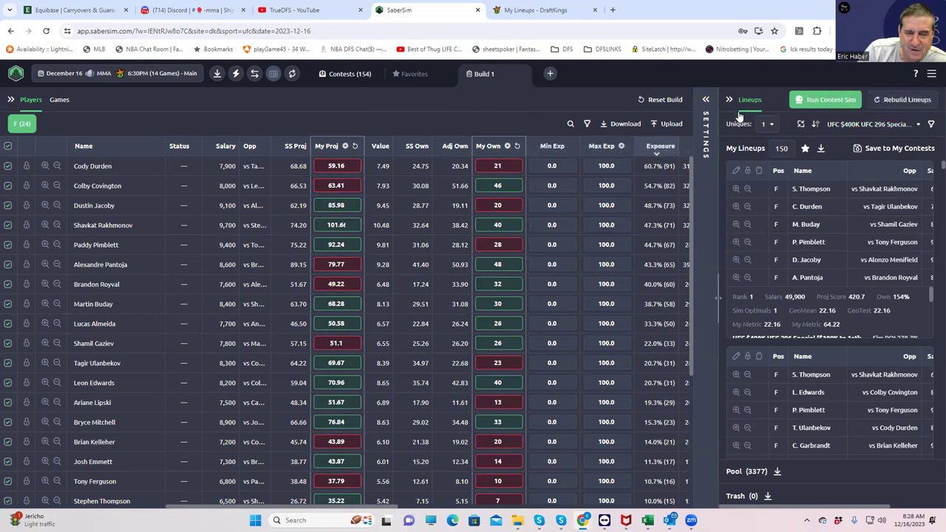
Step: Switch the lineup sorting to the MMA Sim Diversity 10 SaberScore to compare the fighter exposures
left_click(890, 127)
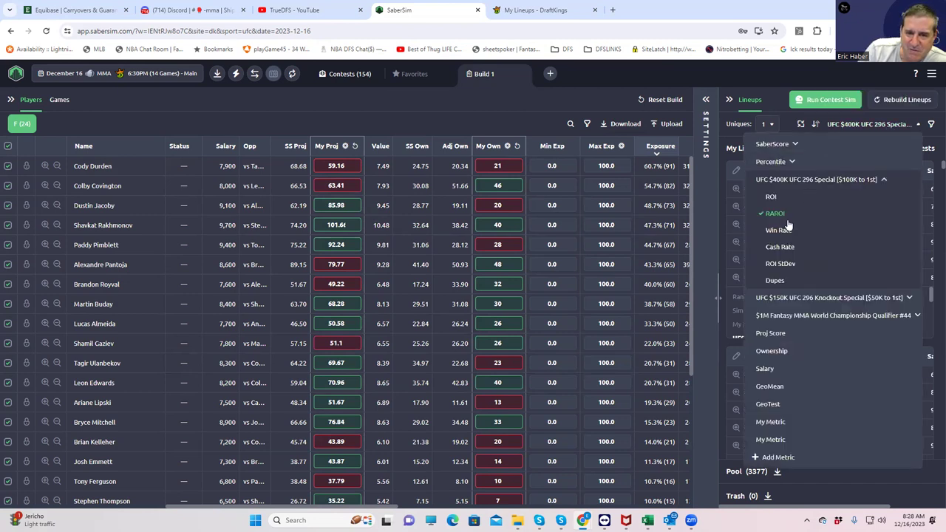
left_click(792, 145)
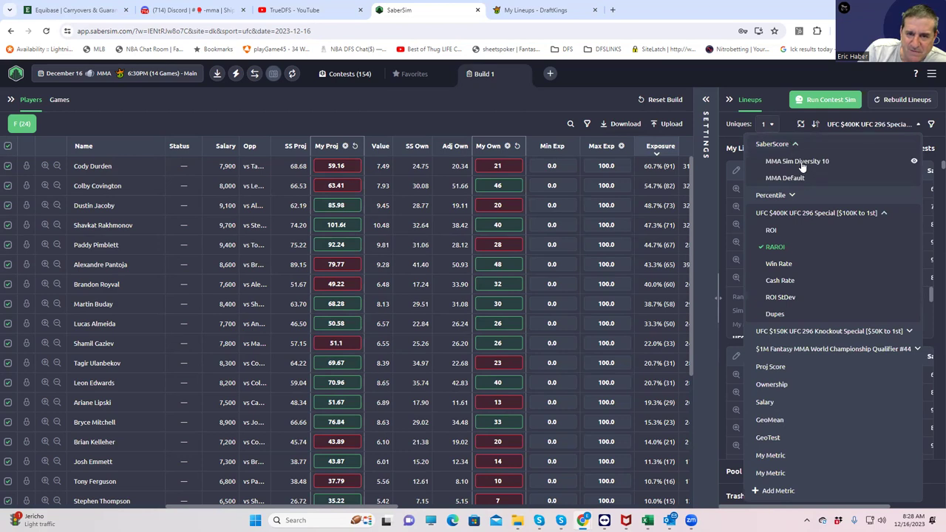
left_click(803, 162)
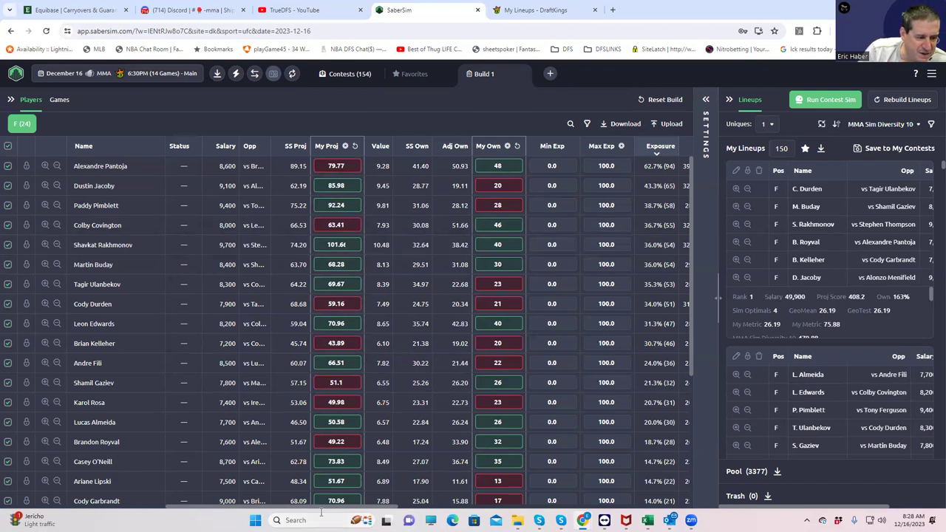
mouse_move(328, 509)
left_mouse_down()
mouse_move(346, 510)
mouse_move(331, 510)
left_mouse_up()
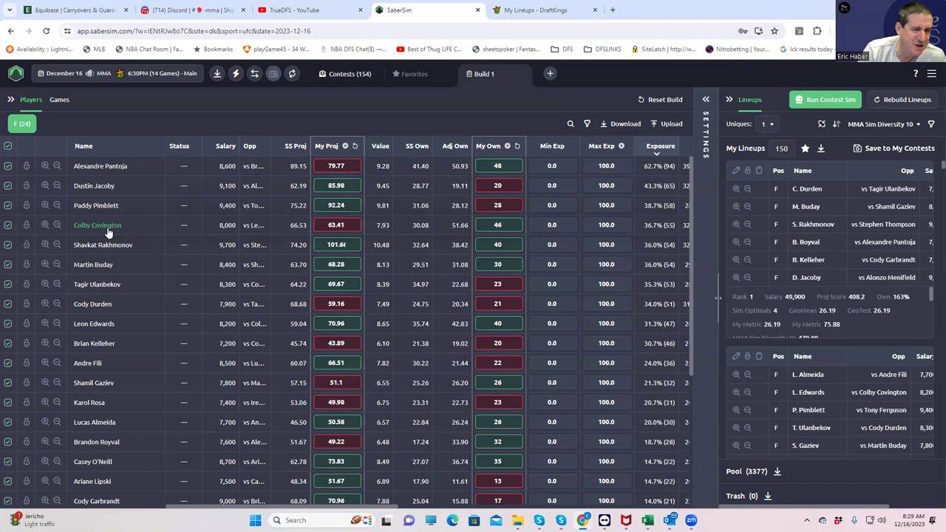
Step: Return the lineup sorting to RAROI for the UFC $400K UFC 296 Special
left_click(873, 126)
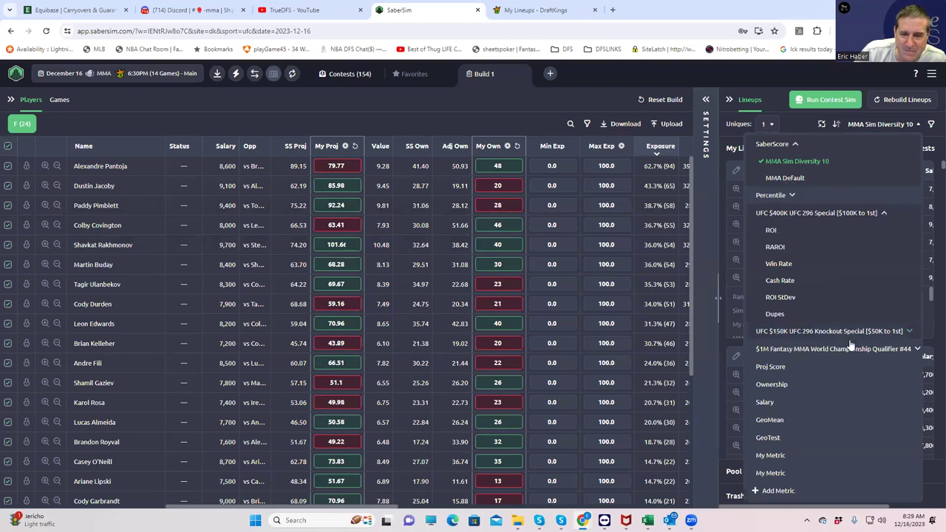
left_click(864, 163)
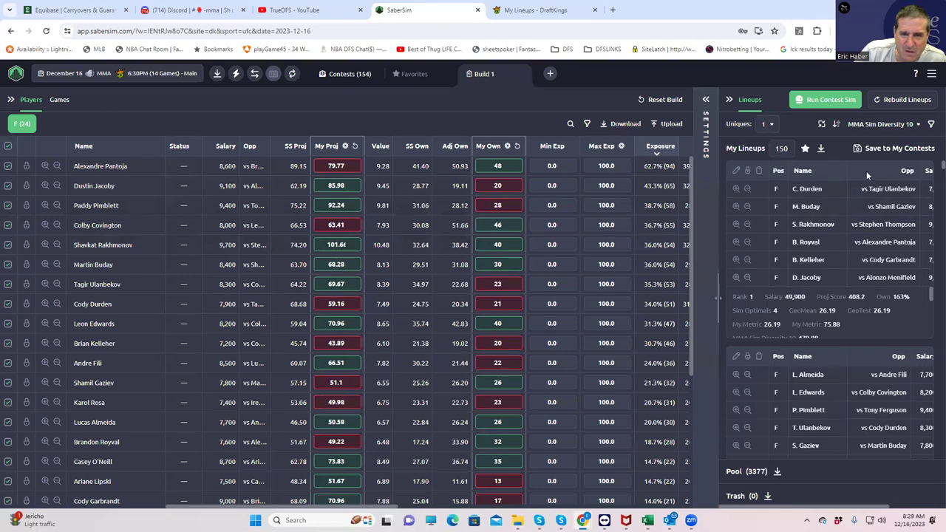
left_click(891, 124)
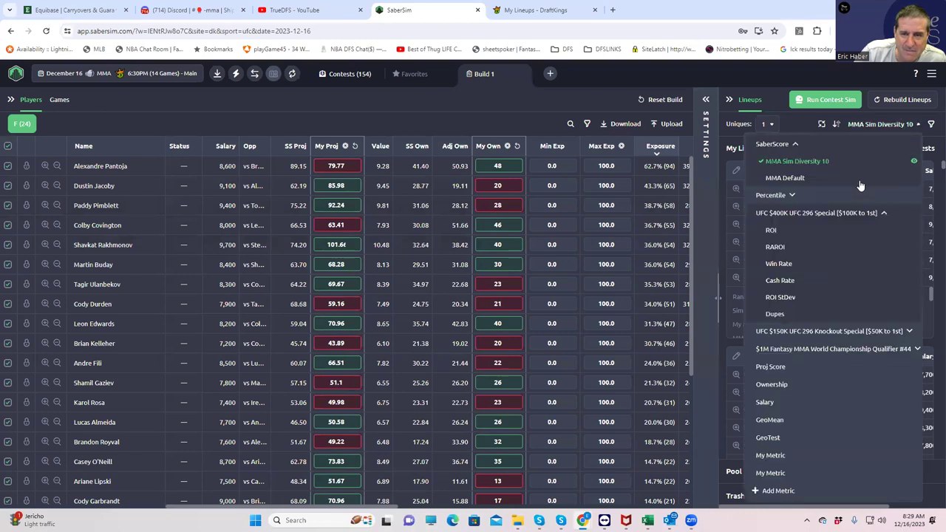
left_click(774, 247)
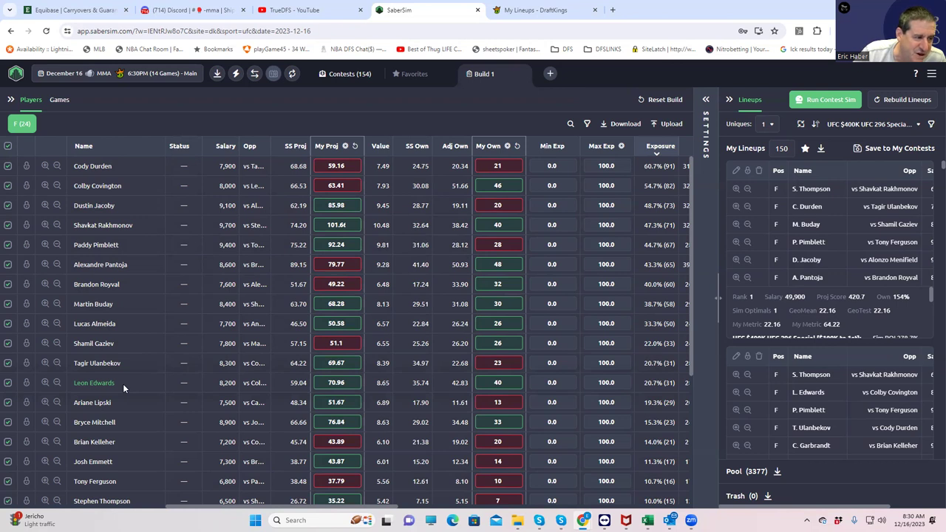
Step: Sort the lineups by the MMA Default SaberScore and review the fighter exposures down to the least-used fighters
mouse_move(334, 382)
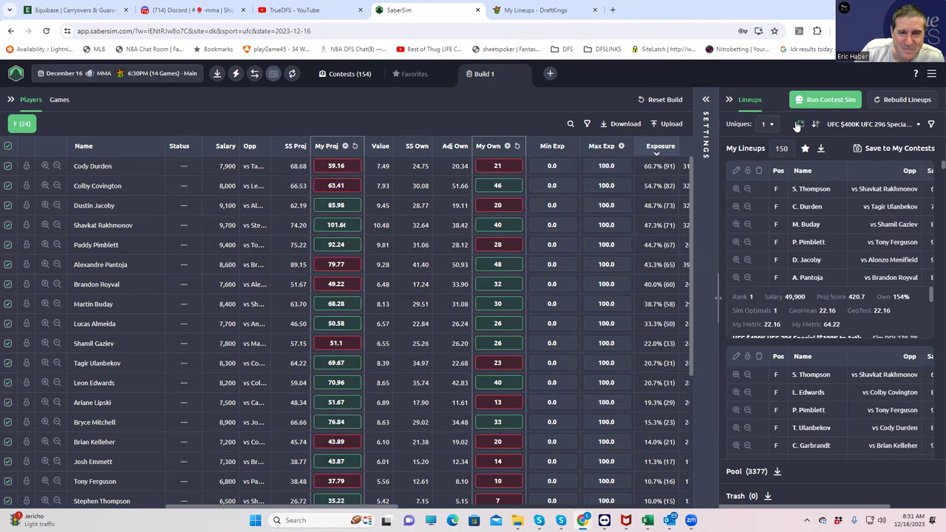
left_click(880, 125)
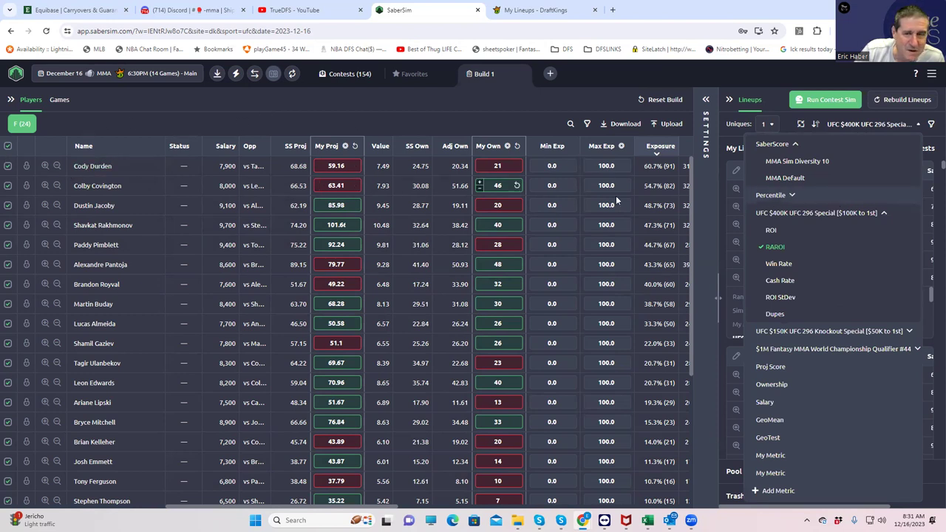
left_click(798, 181)
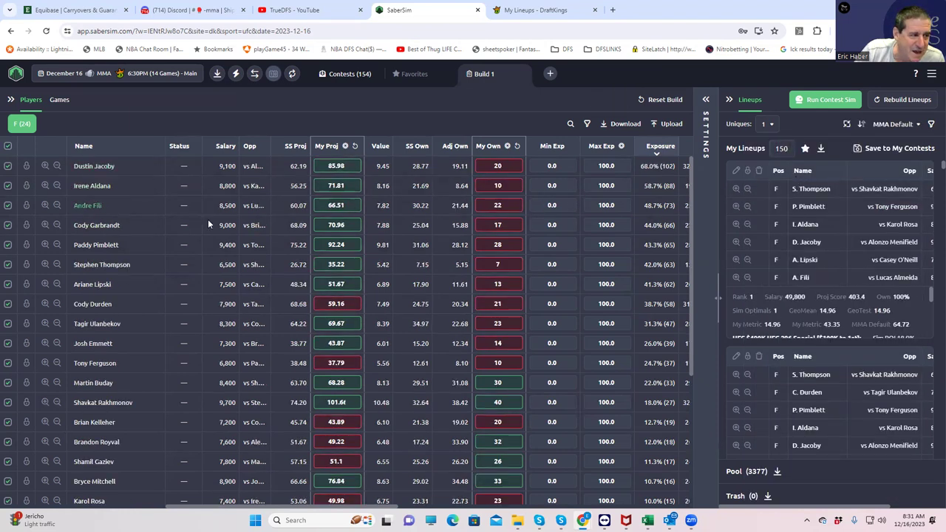
scroll(208, 218, "down", 3)
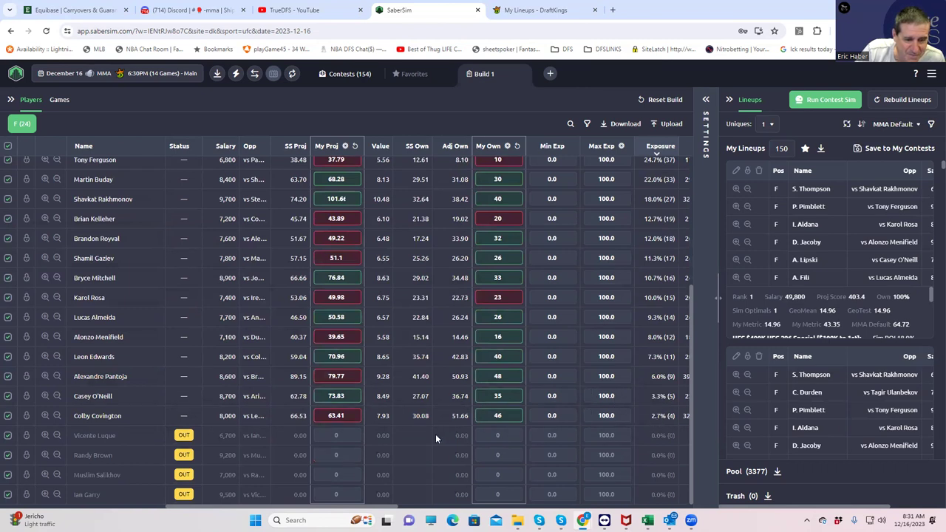
scroll(347, 380, "up", 5)
scroll(352, 377, "down", 2)
scroll(351, 374, "down", 3)
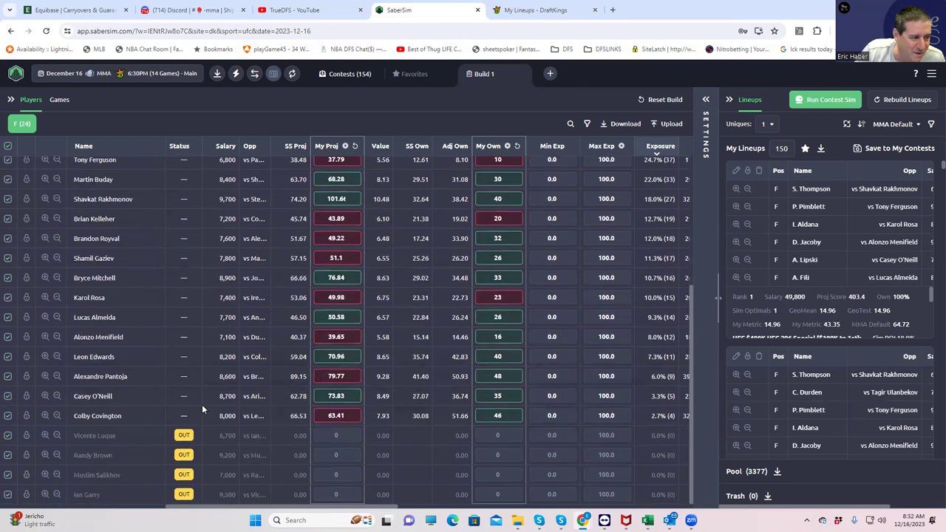
Step: Try to list 150 lineups that contain Colby Covington, and clear the fighter filter
left_click(45, 416)
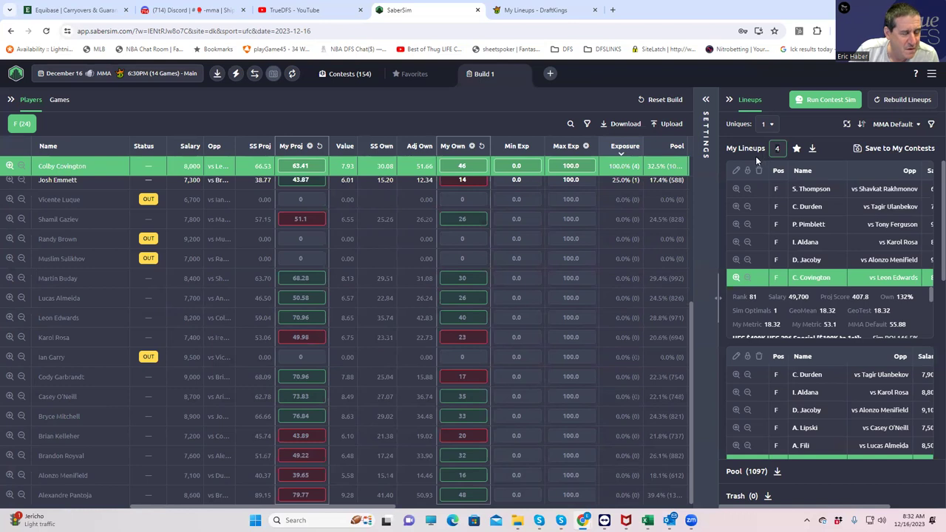
key("BackSpace")
type("1")
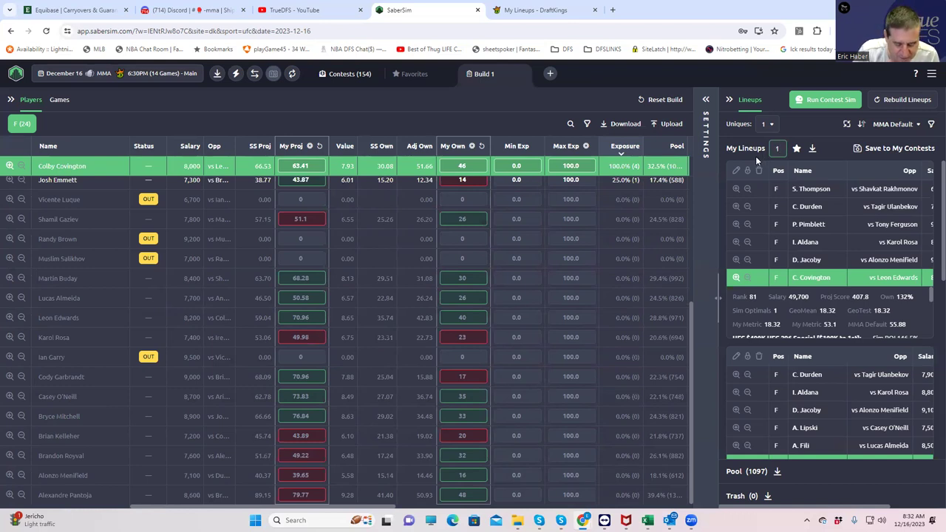
type("50")
left_click(798, 118)
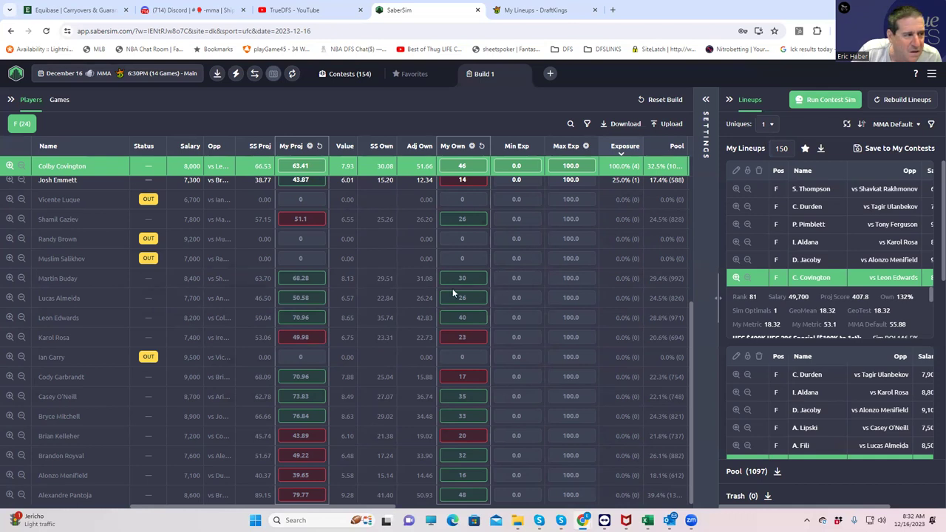
scroll(726, 316, "down", 3)
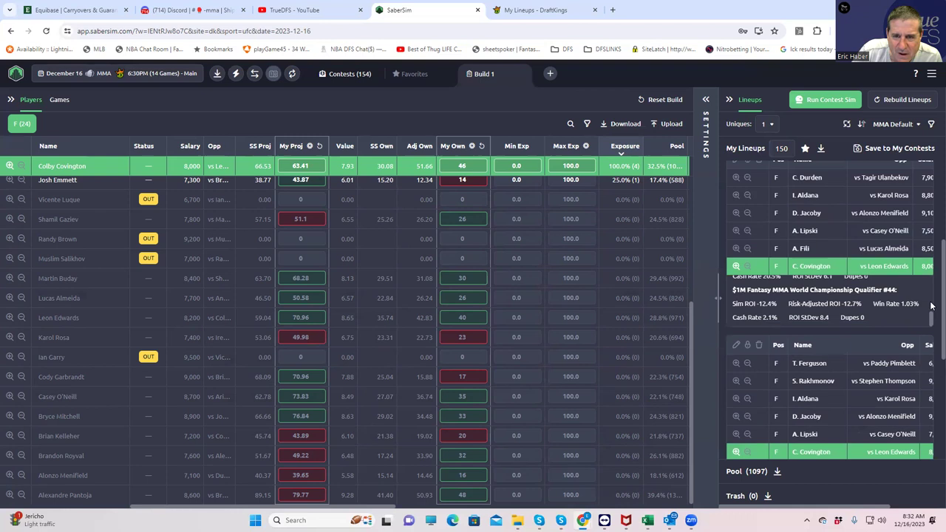
left_click(10, 167)
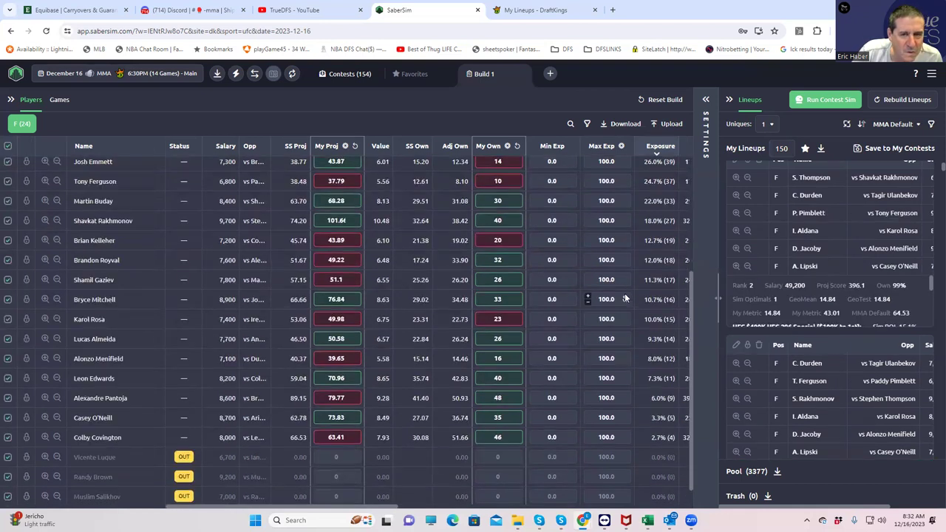
scroll(308, 267, "up", 2)
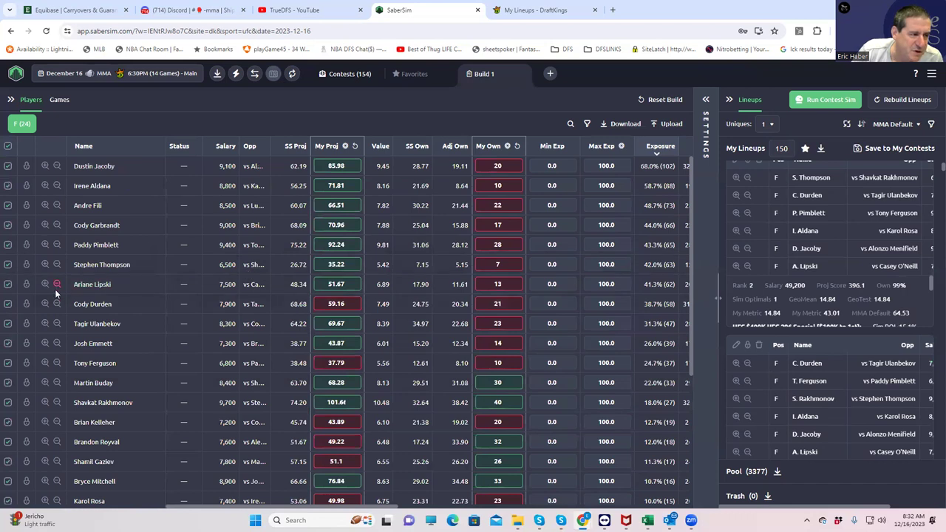
Step: Raise the lineup count to 2000 and filter the lineups to those containing Colby Covington
double_click(777, 149)
type("2000")
key("Return")
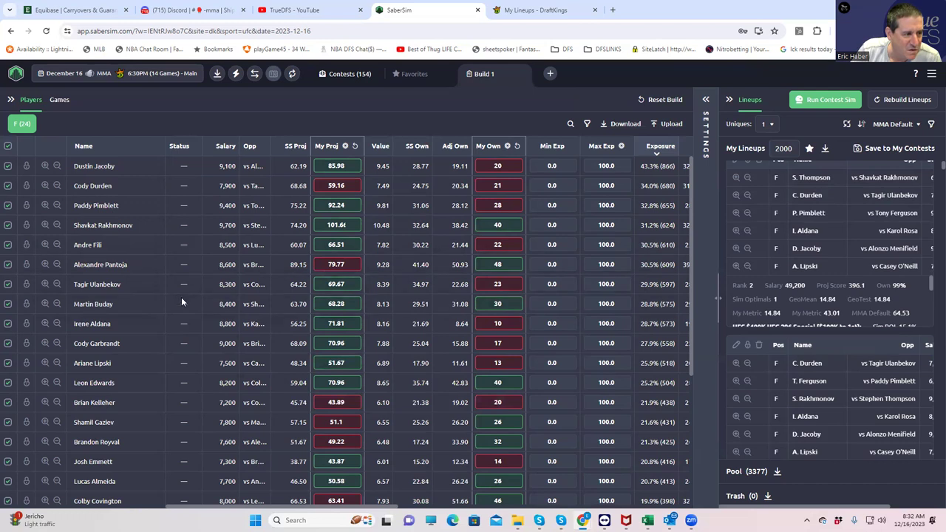
scroll(227, 326, "down", 3)
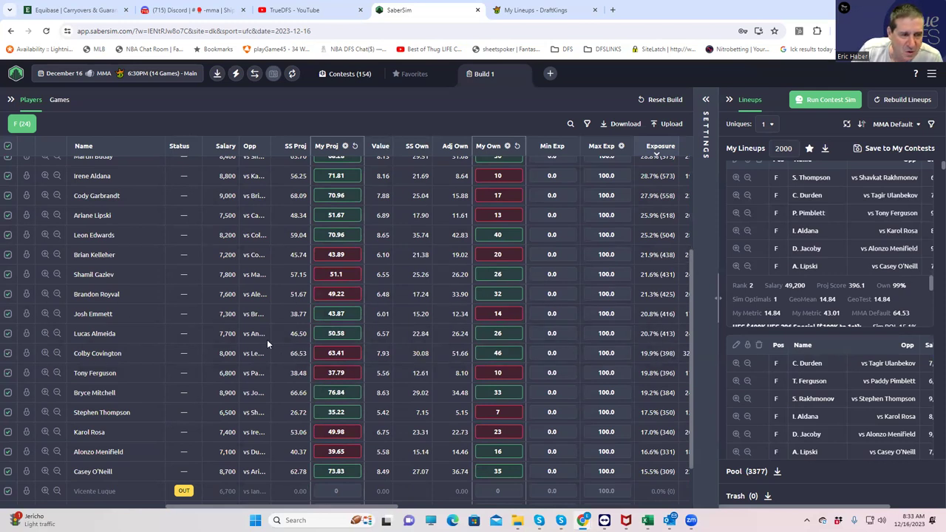
left_click(44, 353)
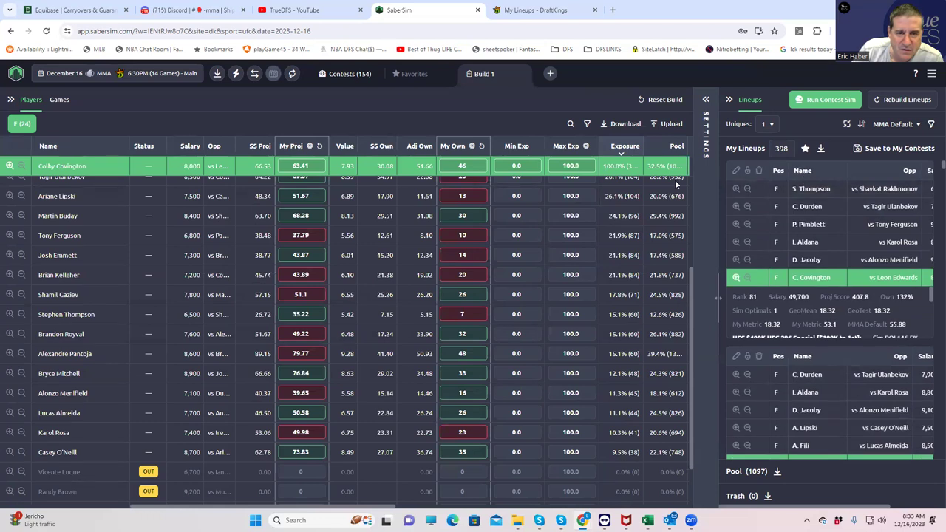
scroll(827, 245, "down", 3)
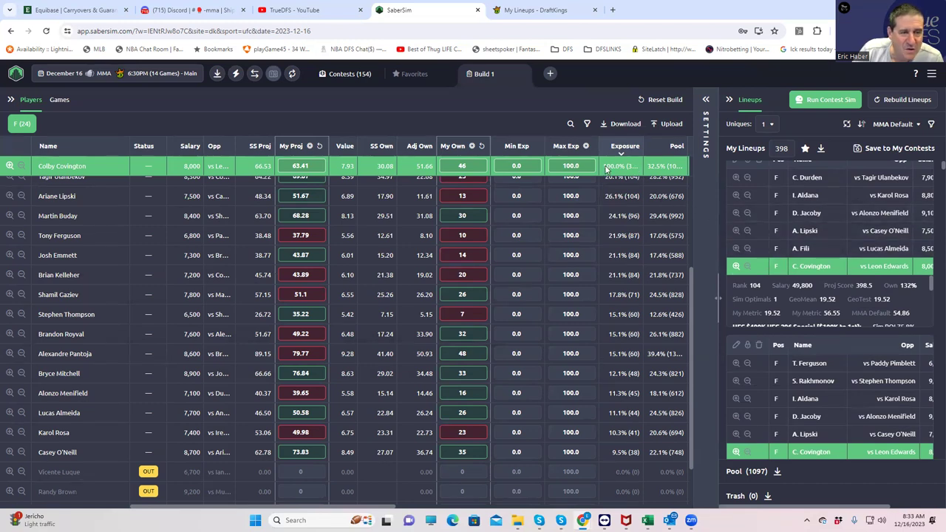
scroll(584, 219, "up", 5)
scroll(588, 218, "down", 2)
scroll(588, 219, "up", 2)
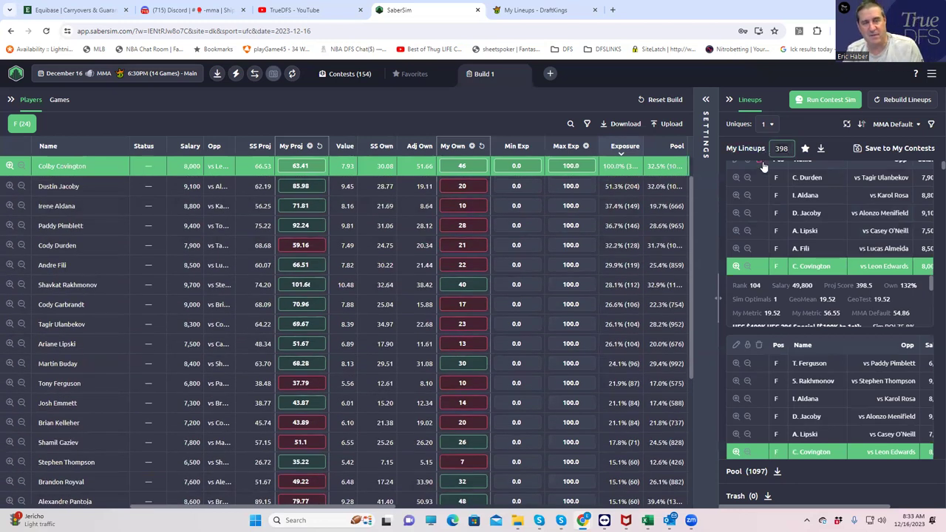
Step: Try to cut the Colby Covington lineups to 50, and reset the lineup count to 2000
key("BackSpace")
key("BackSpace")
key("BackSpace")
type("50")
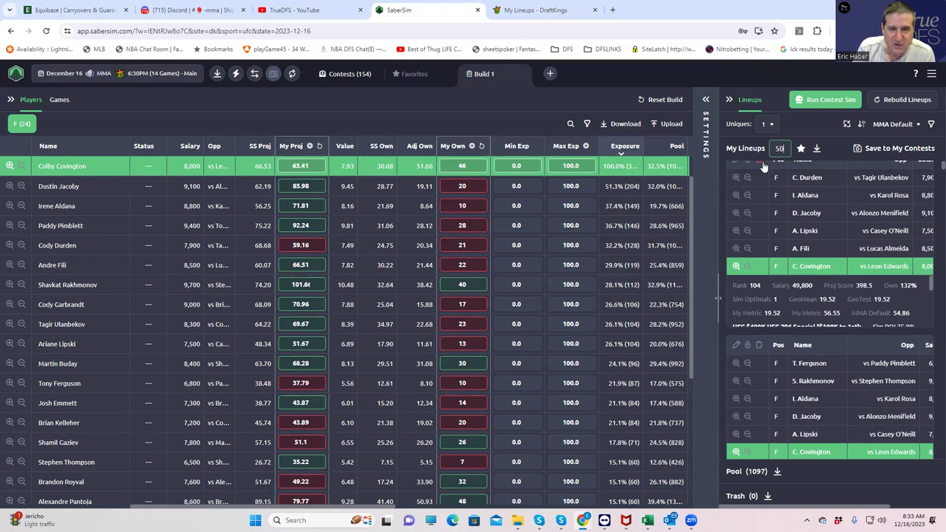
key("BackSpace")
key("BackSpace")
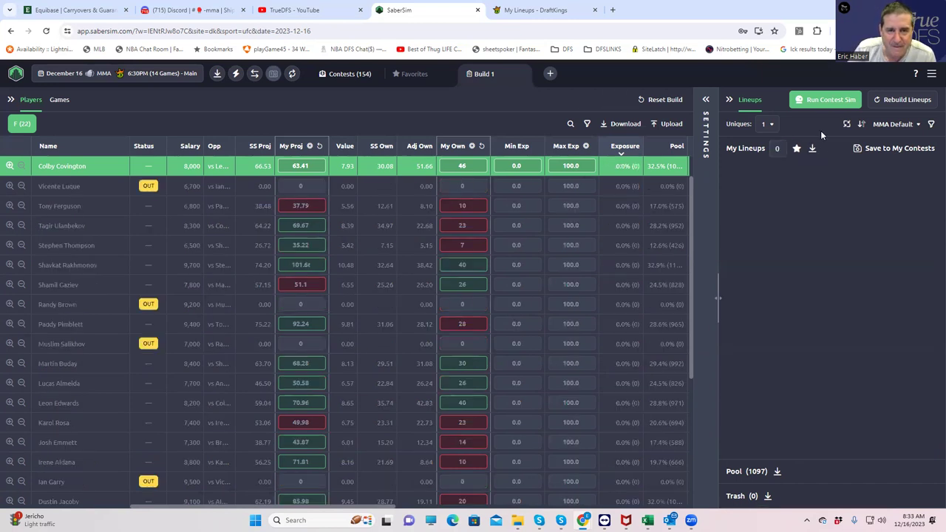
left_click(779, 148)
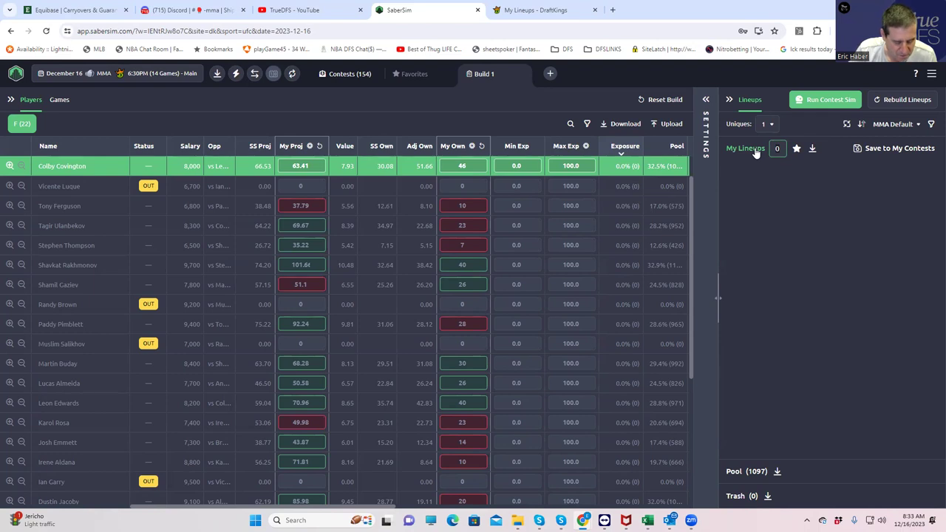
type("000")
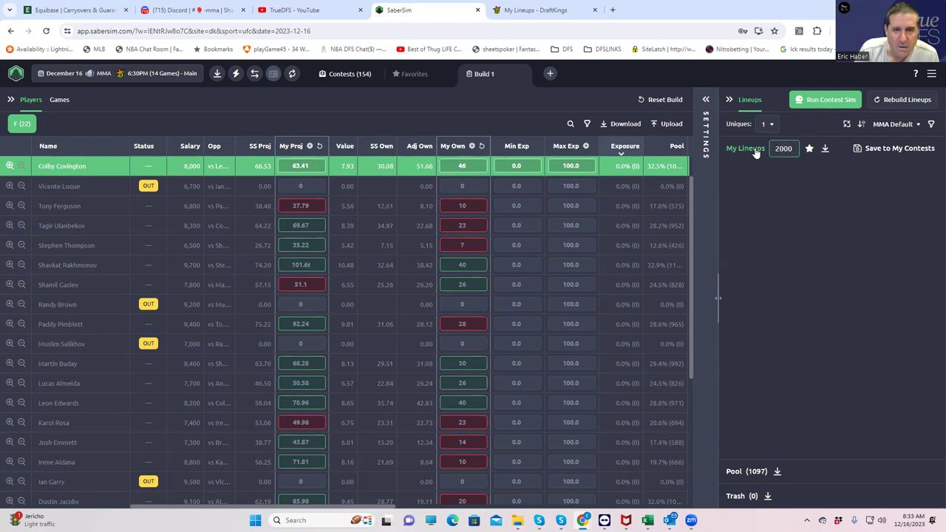
left_click(756, 151)
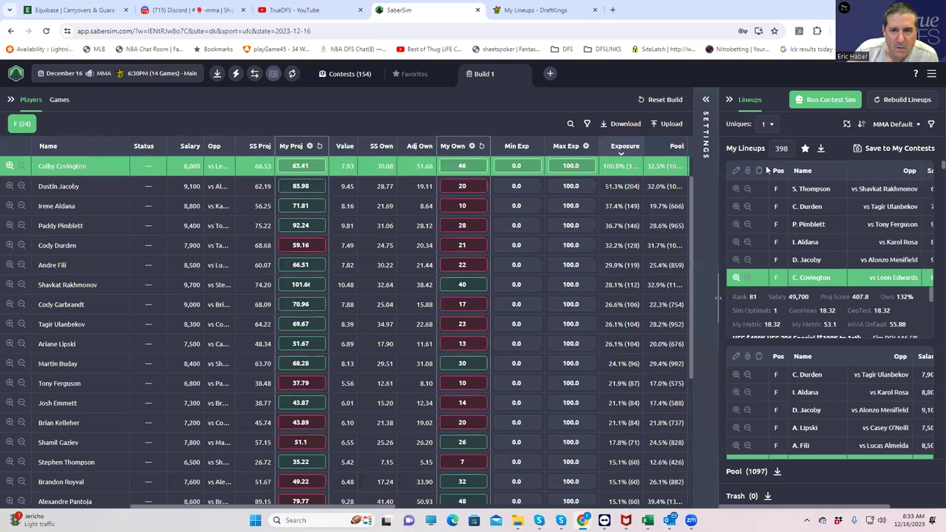
Step: Look through the Colby Covington lineups and download them as a lineup file
scroll(813, 248, "down", 5)
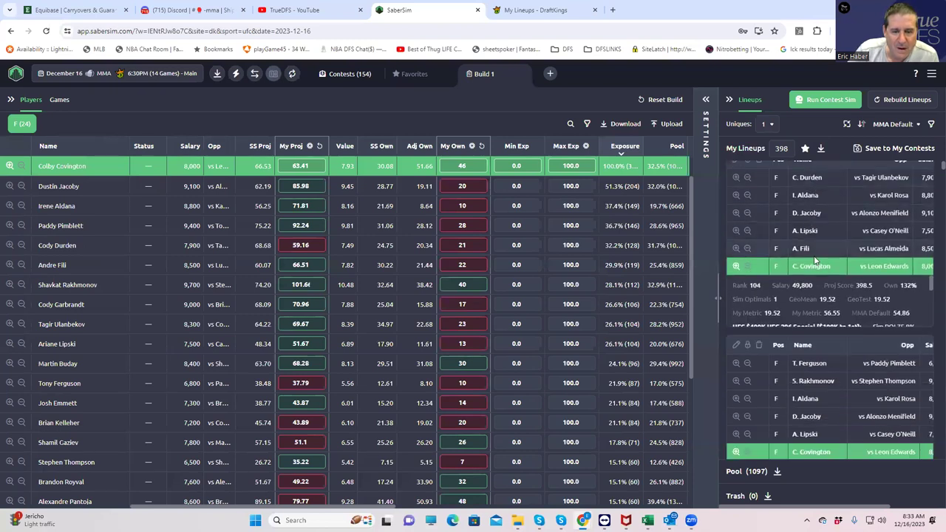
scroll(815, 259, "down", 5)
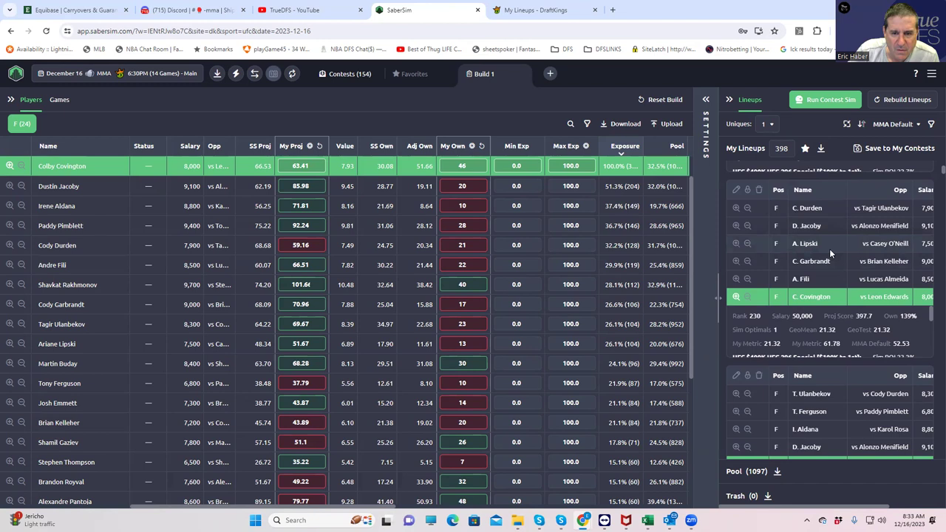
scroll(829, 248, "down", 5)
scroll(829, 250, "down", 5)
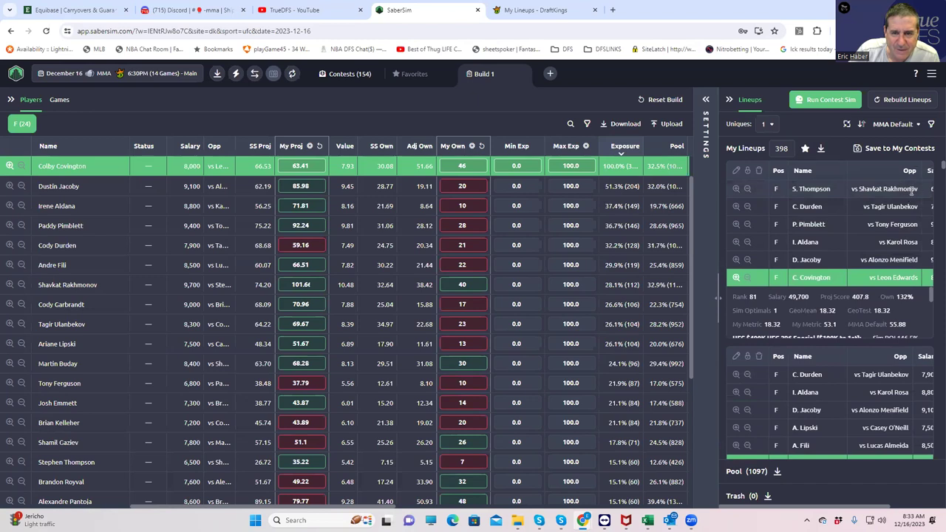
scroll(931, 171, "down", 3)
scroll(932, 171, "down", 5)
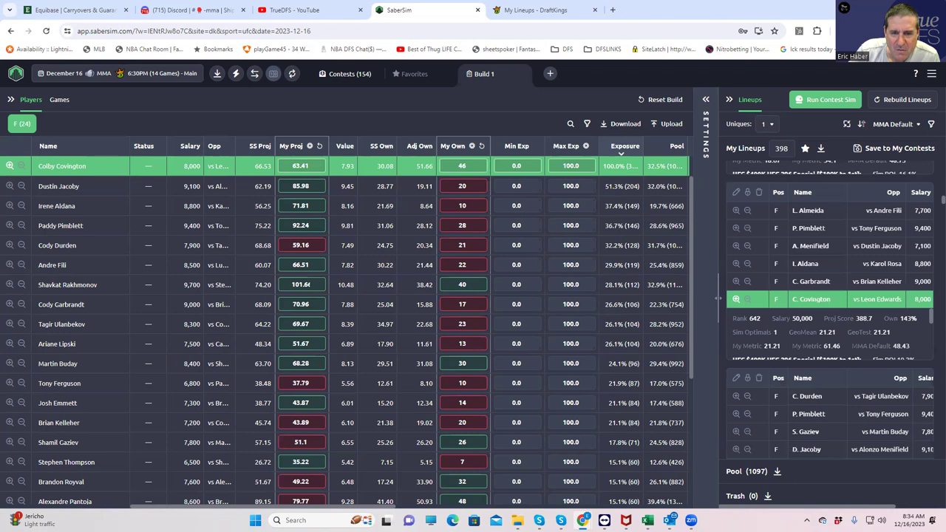
left_click(822, 150)
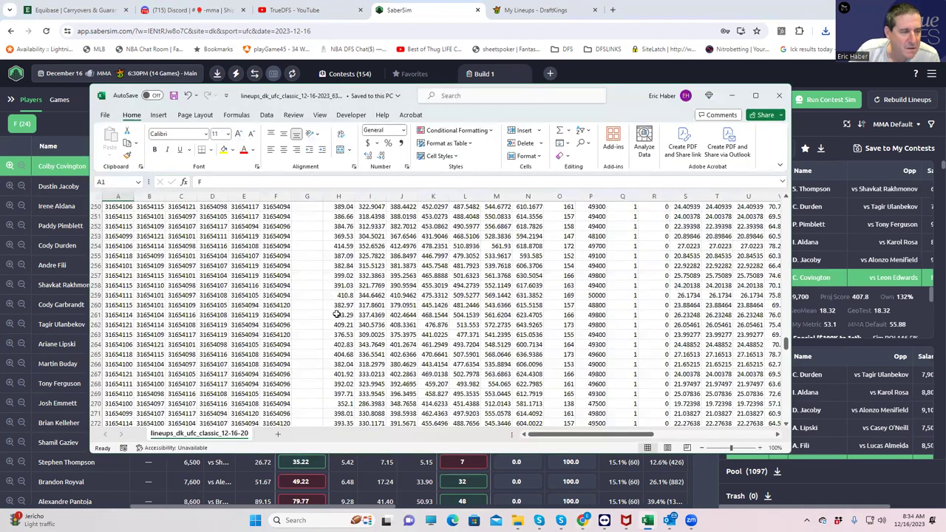
Step: In the downloaded file in Excel, clear the fighter IDs in columns A to F from row 62 onward, keeping the first 60 lineups
scroll(133, 277, "up", 20)
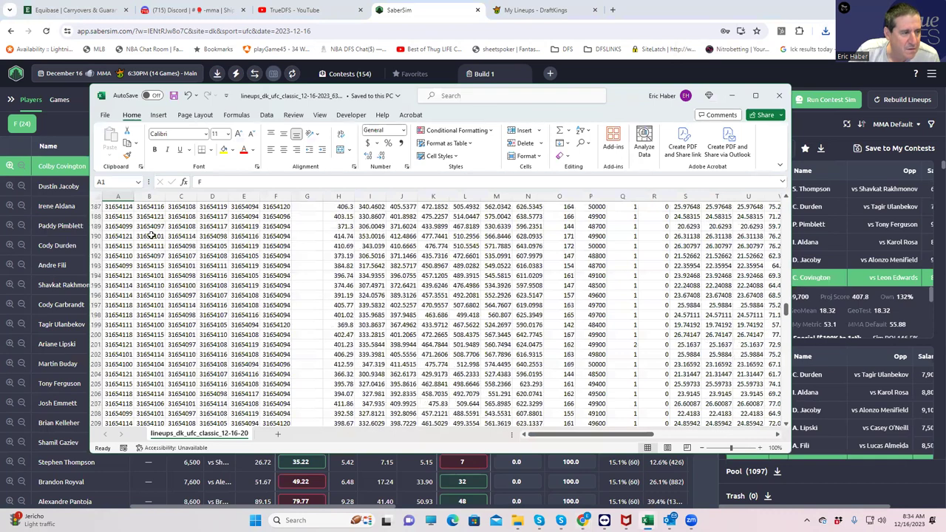
scroll(151, 235, "up", 12)
scroll(151, 235, "up", 18)
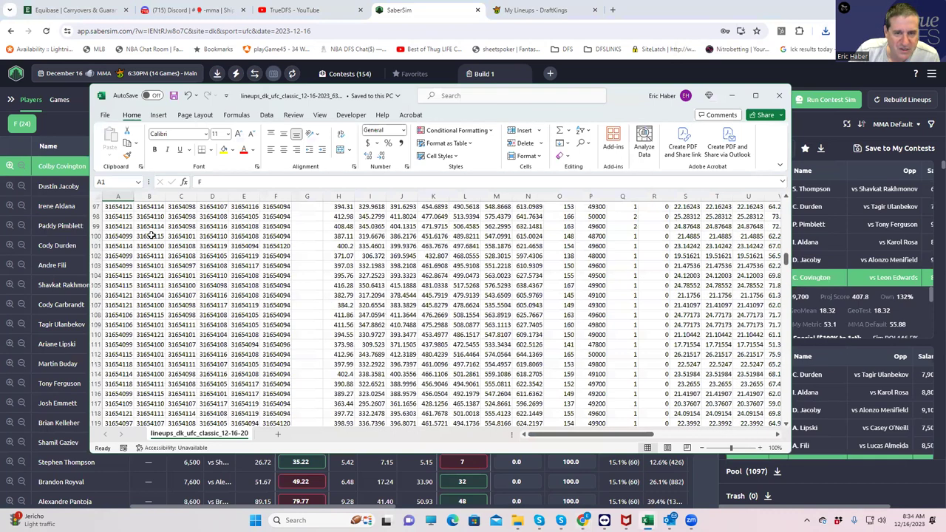
scroll(151, 235, "up", 20)
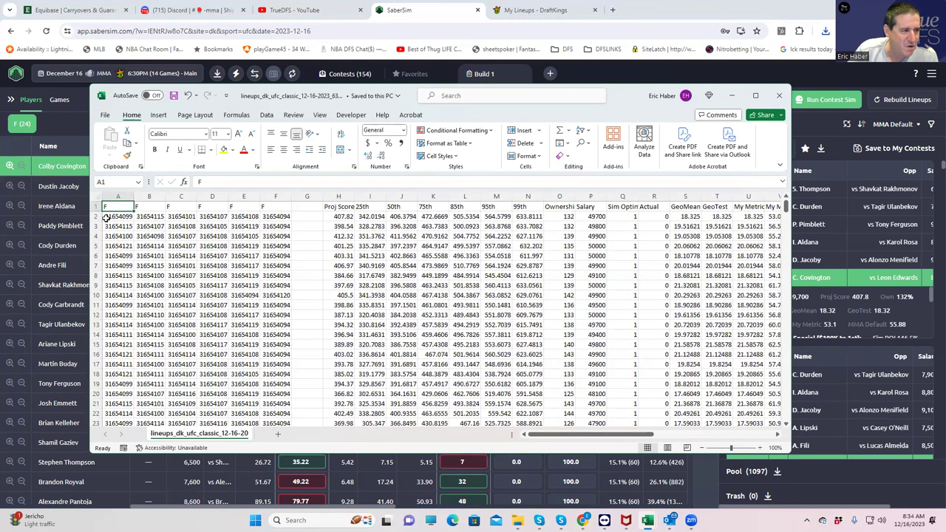
left_click_drag(109, 215, 273, 244)
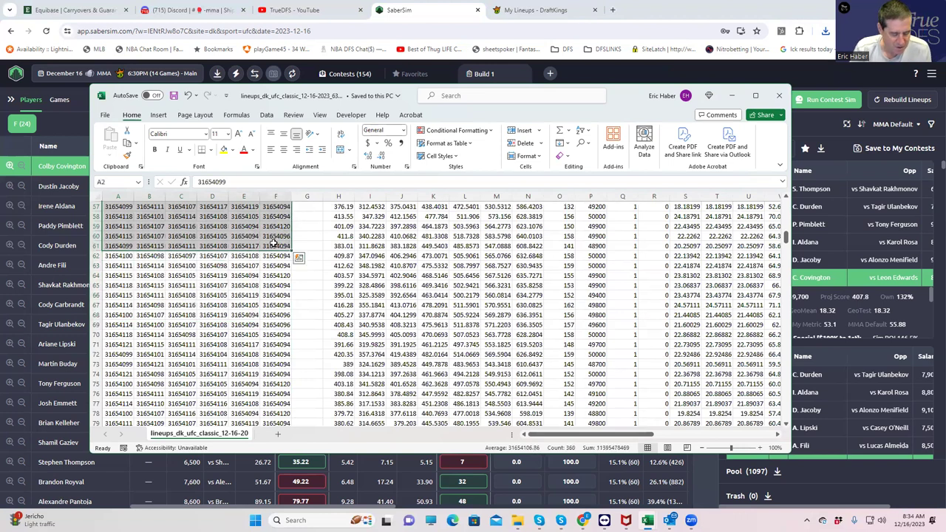
scroll(148, 283, "up", 1)
left_click_drag(120, 287, 279, 405)
key("Delete")
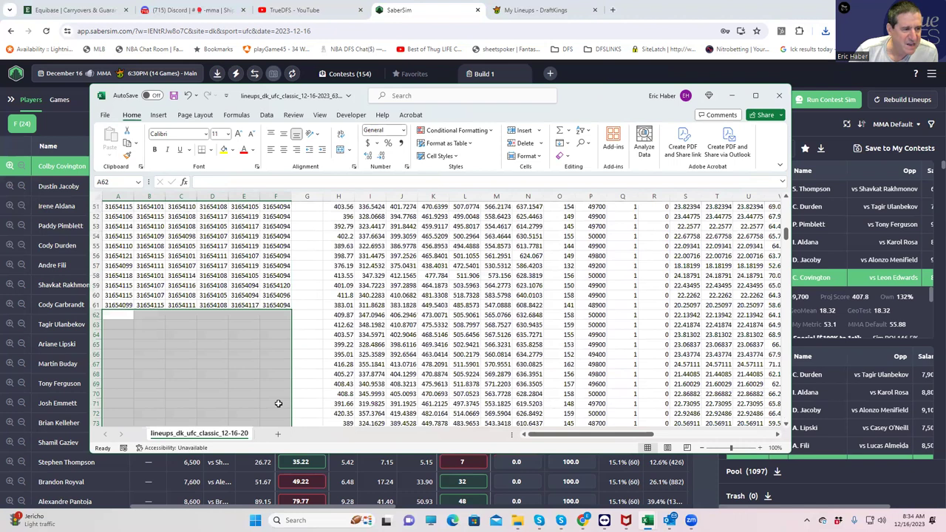
Step: Save the trimmed lineup file as the CSV colbymmadef40 in the TrueDFS MMA folder, and put Excel out of the way
left_click(278, 394)
left_click(104, 116)
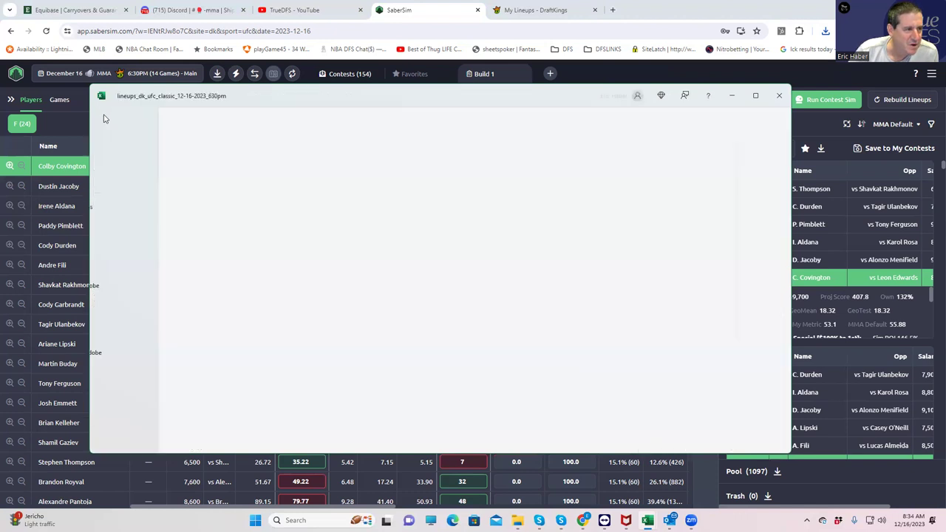
left_click(119, 268)
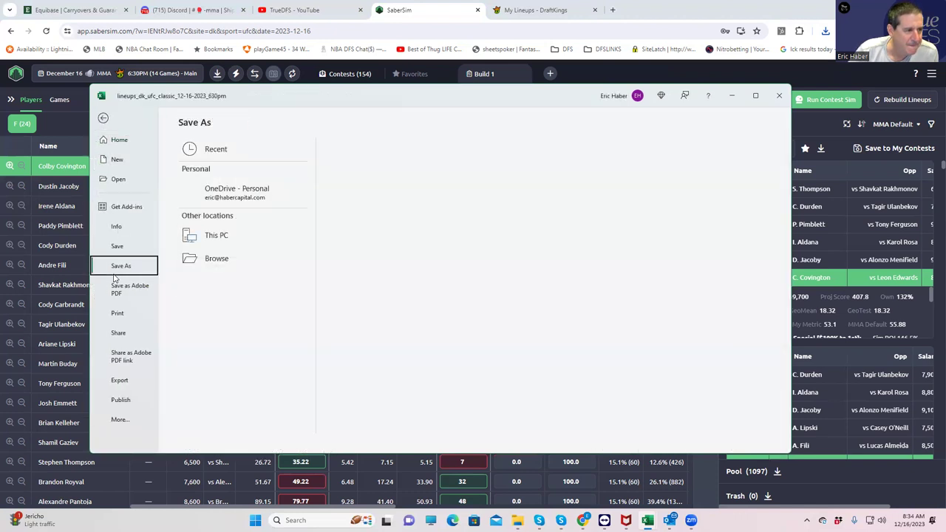
left_click(218, 154)
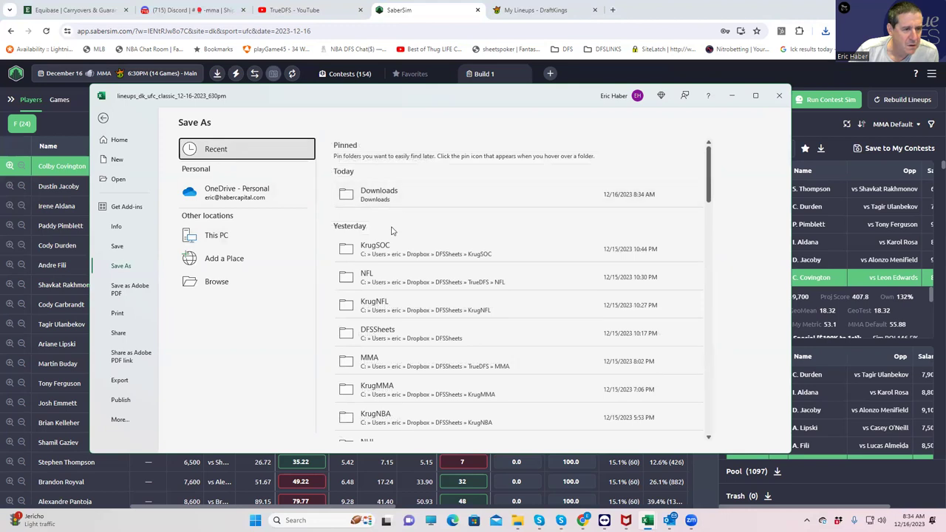
left_click(385, 358)
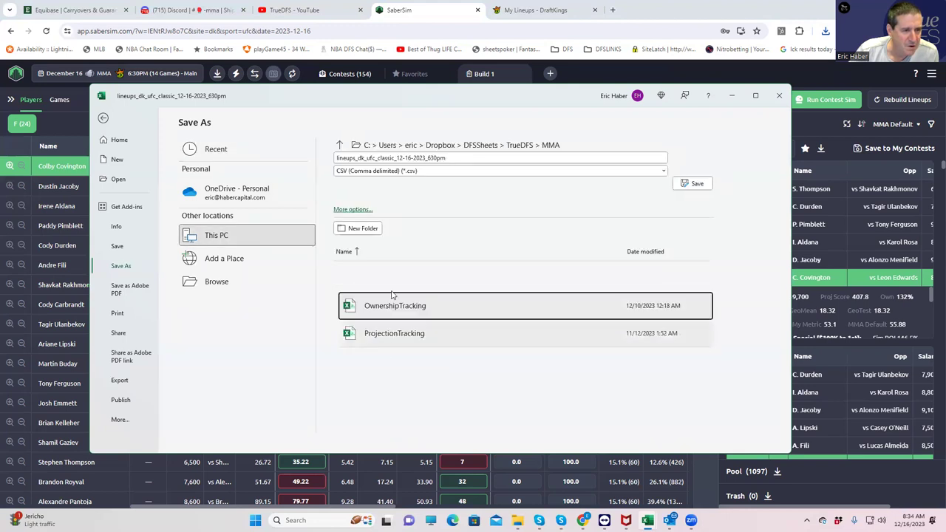
left_click(449, 158)
type("colbymmadef40")
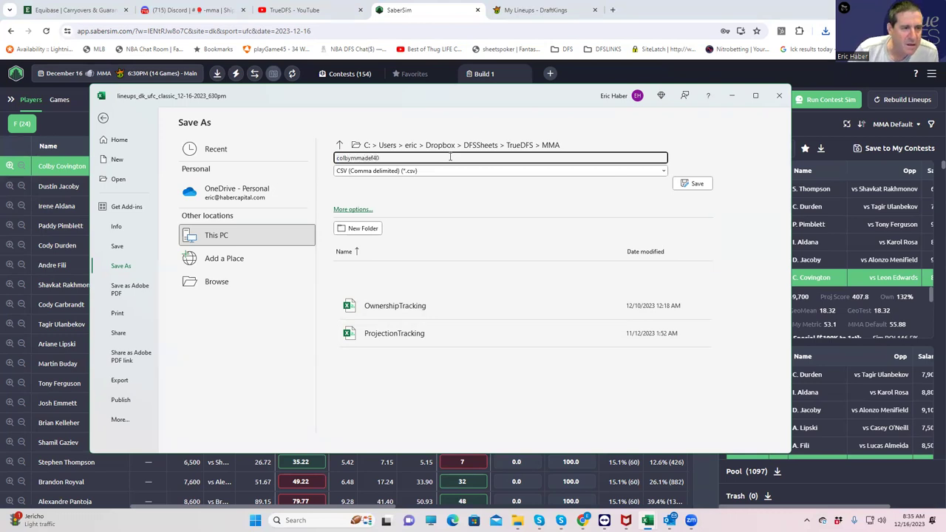
left_click(695, 183)
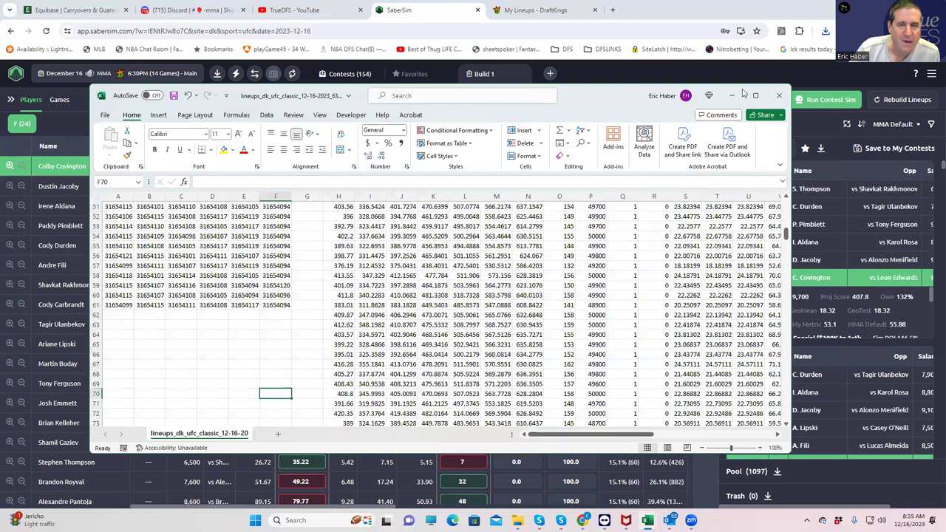
left_click(731, 98)
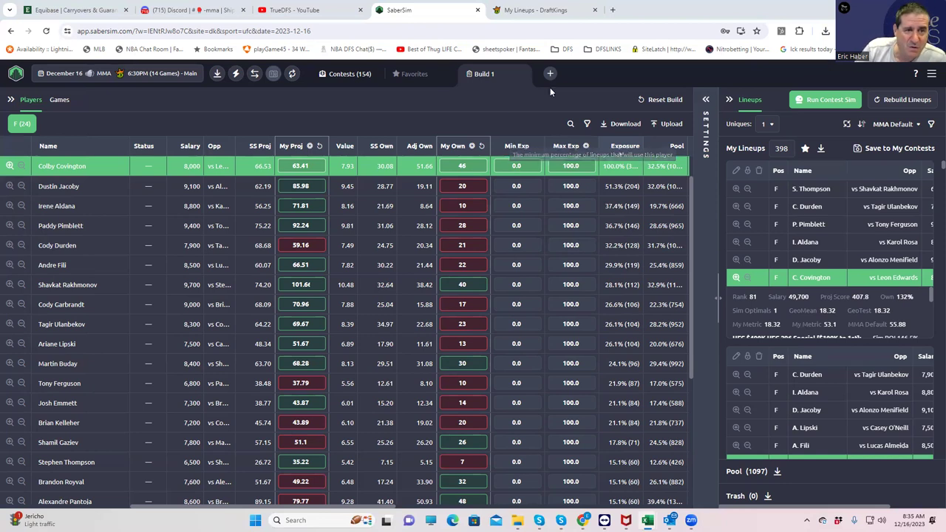
Step: Sort the lineups by RAROI for the UFC $400K UFC 296 Special and remove the Colby Covington player filter
left_click(887, 124)
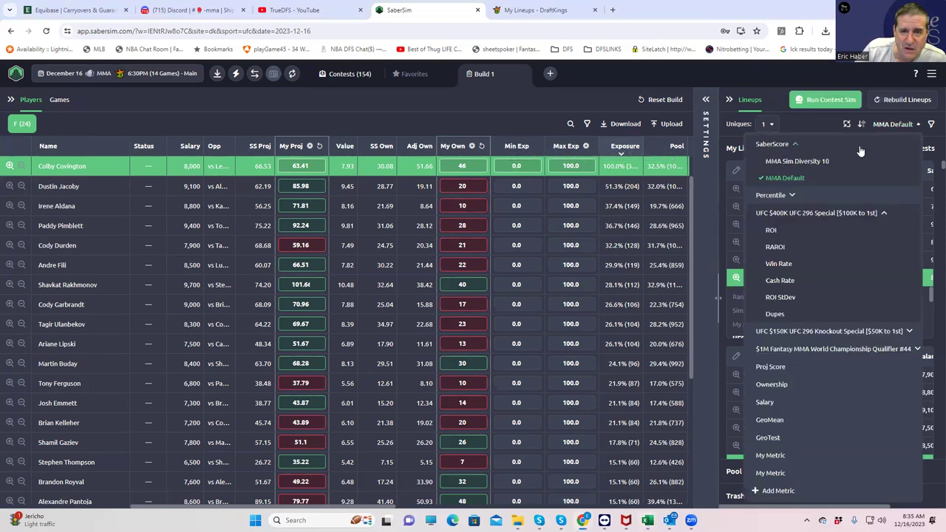
left_click(800, 214)
left_click(801, 214)
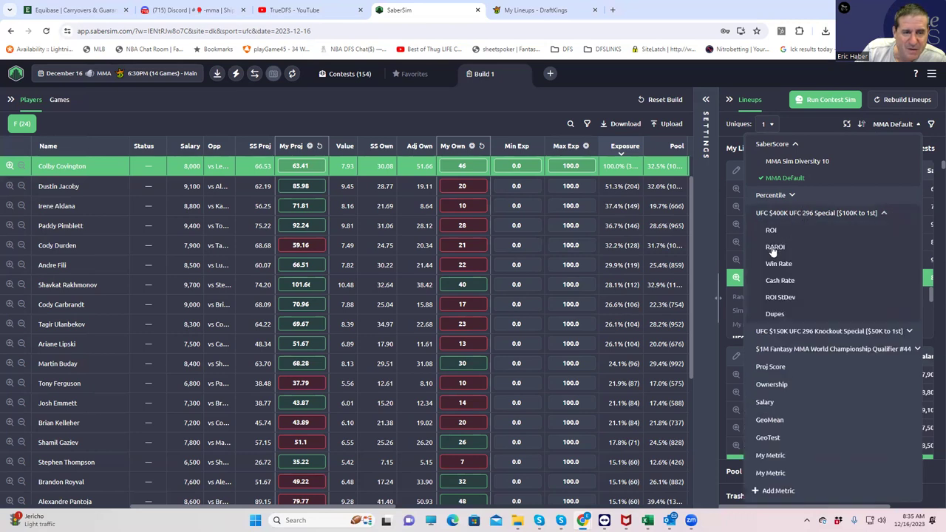
left_click(773, 248)
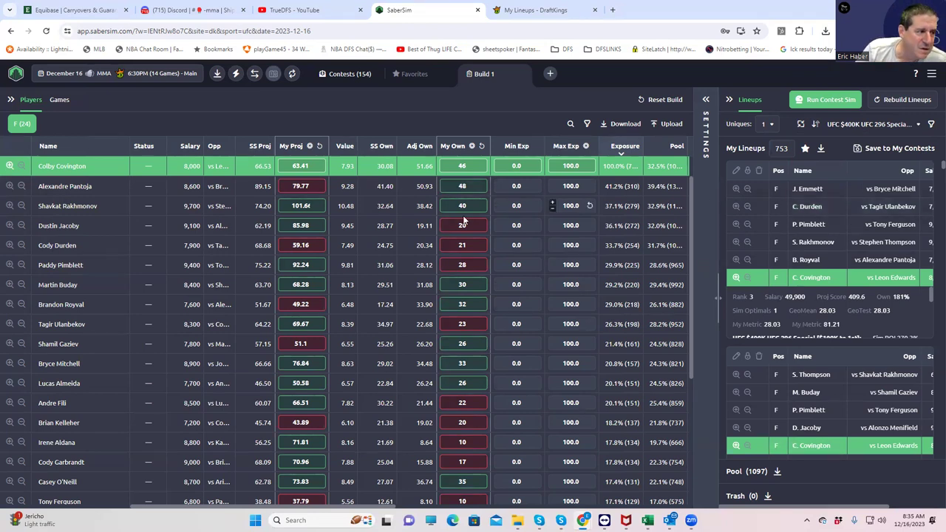
left_click(10, 166)
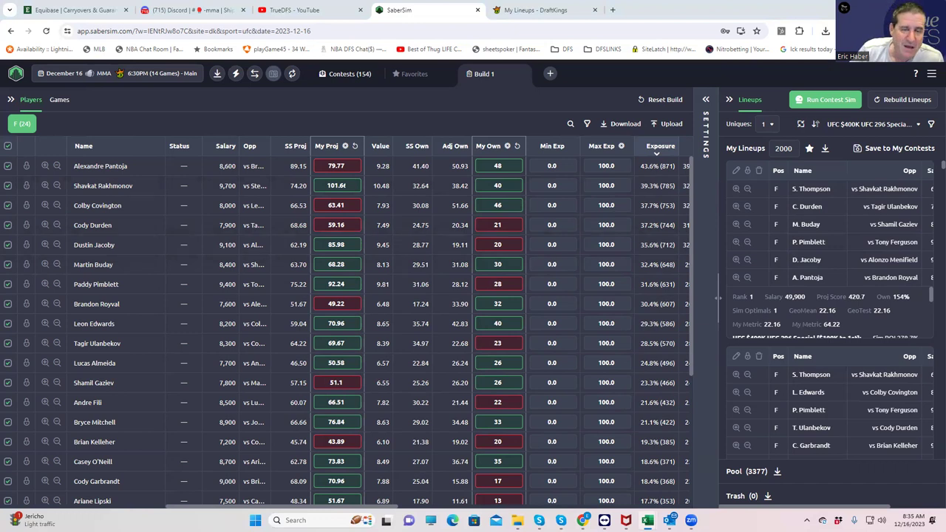
Step: Switch to the GeoMean workbook in Excel and examine its players, entries and dupes inputs and the GeoMean result
key("alt+Tab")
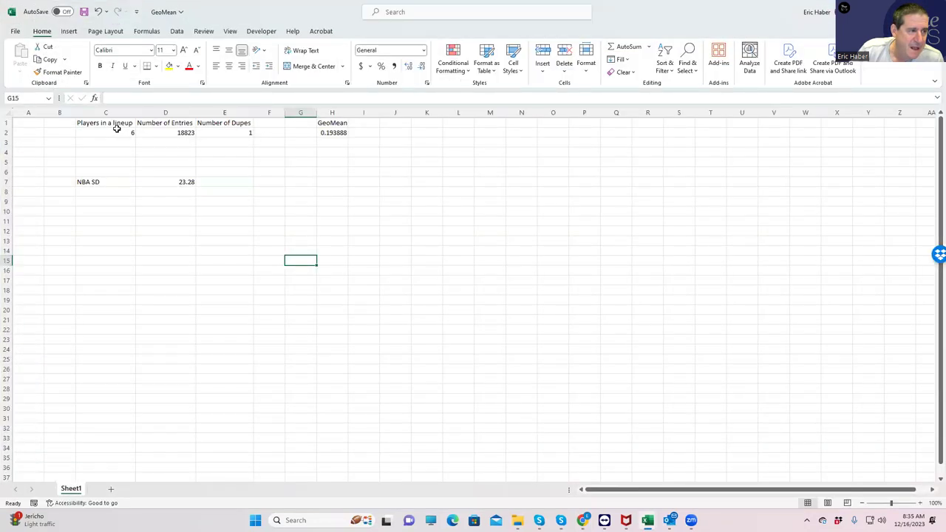
left_click(117, 132)
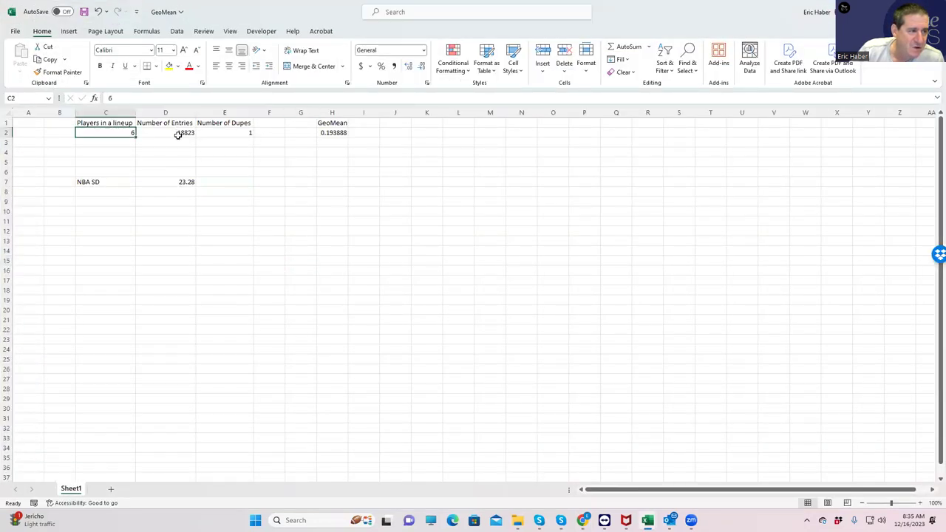
left_click(178, 135)
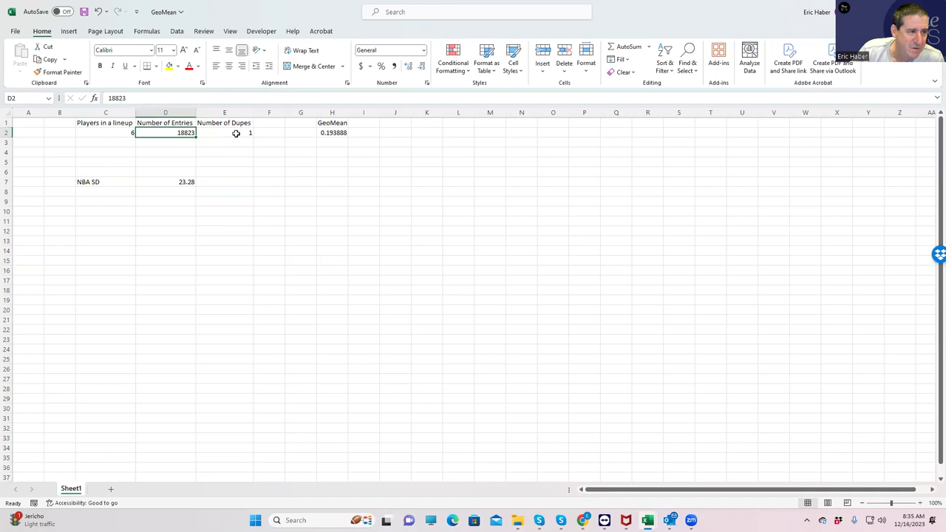
left_click(125, 131)
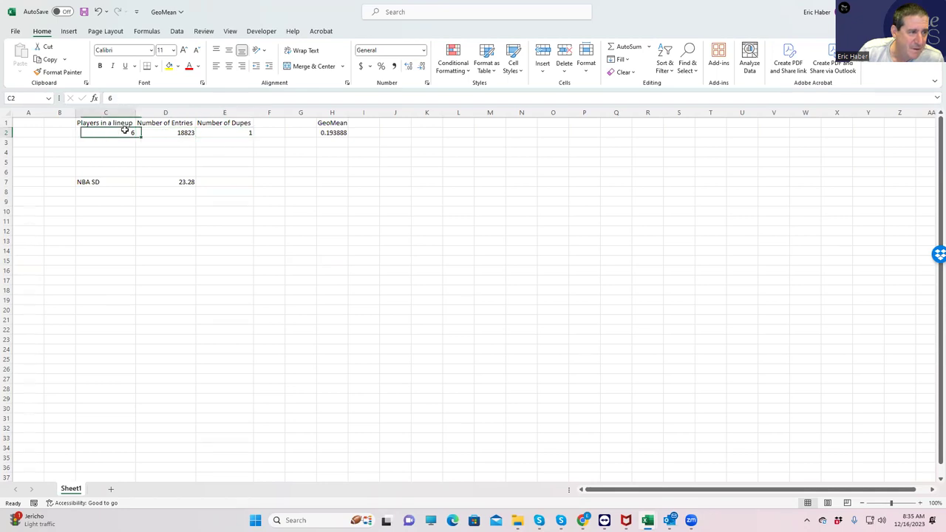
left_click(242, 133)
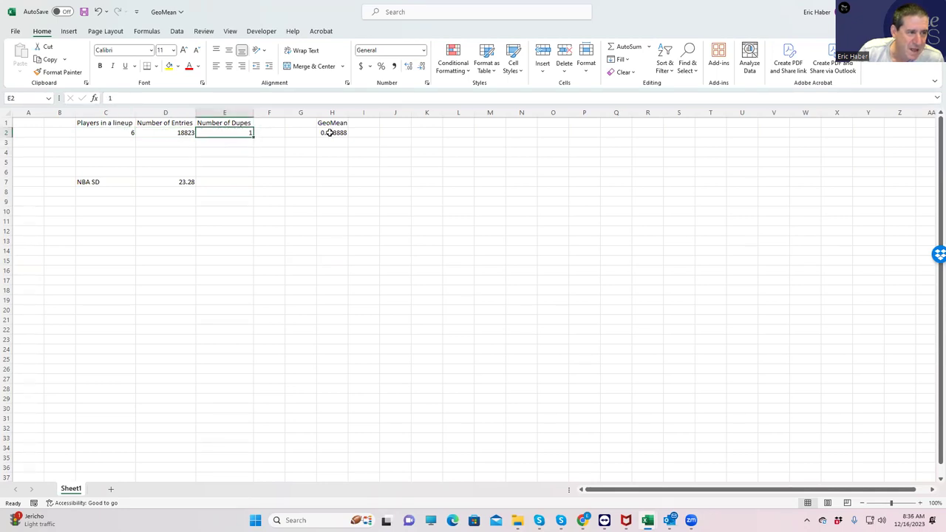
left_click(331, 133)
left_click(338, 161)
left_click(329, 182)
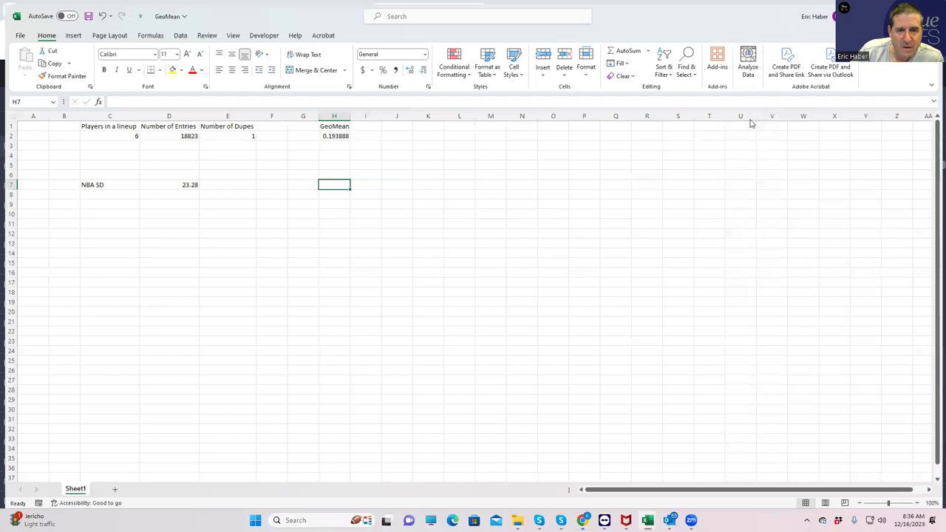
Step: Back in SaberSim, add a lineup pool filter that shows only lineups with GeoMean less than 19
key("alt+Tab")
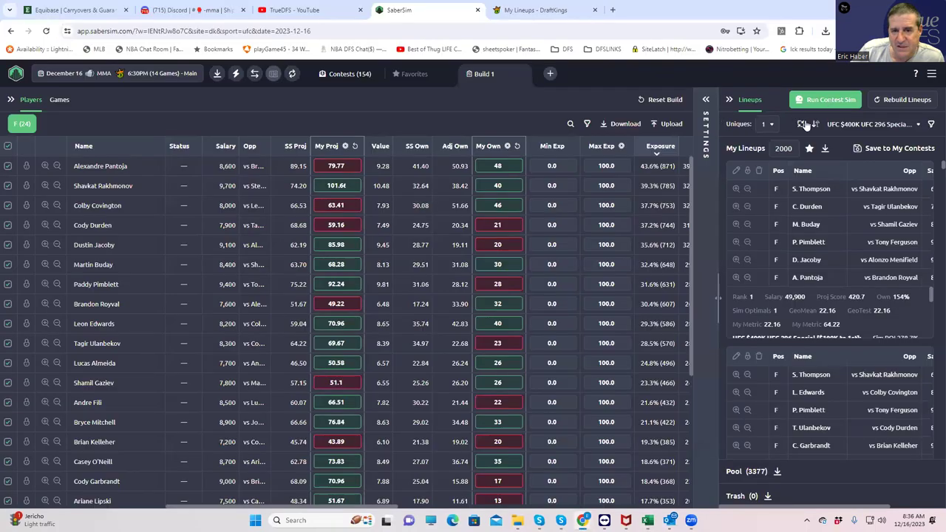
scroll(785, 213, "down", 3)
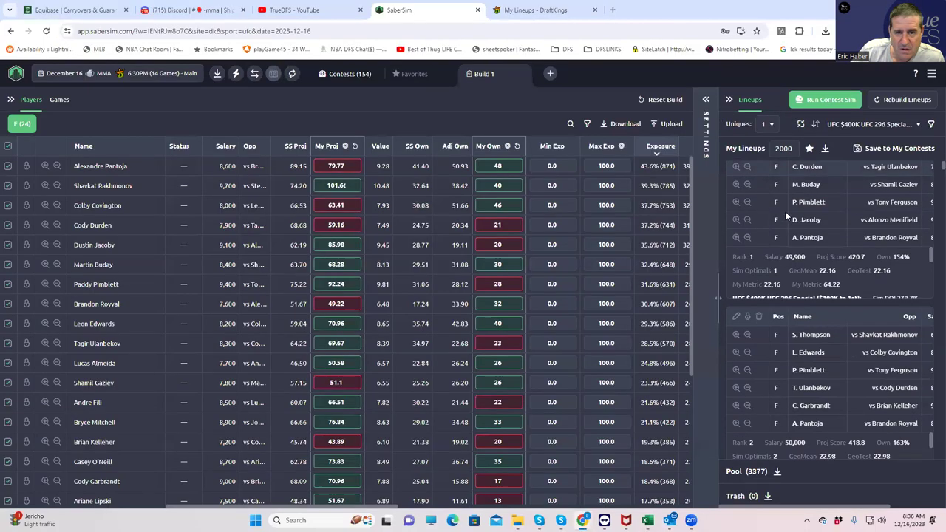
scroll(787, 214, "up", 3)
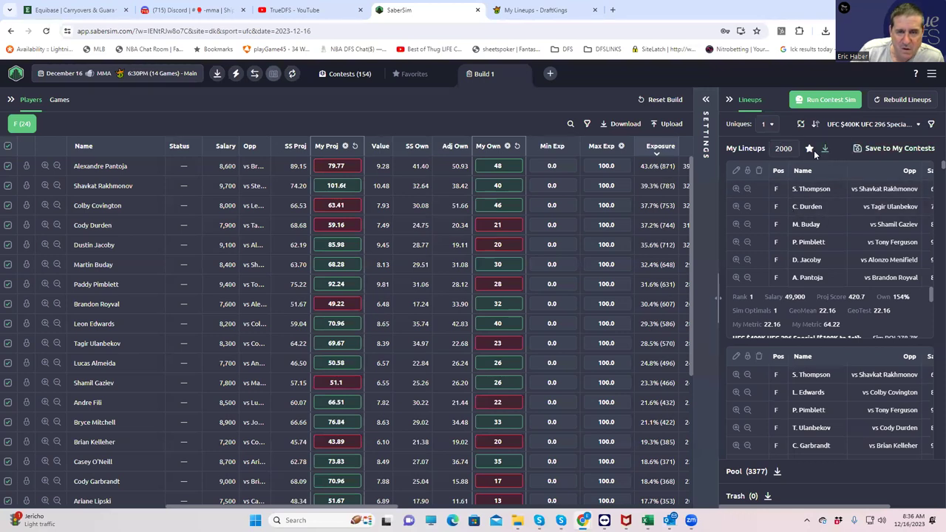
left_click(932, 126)
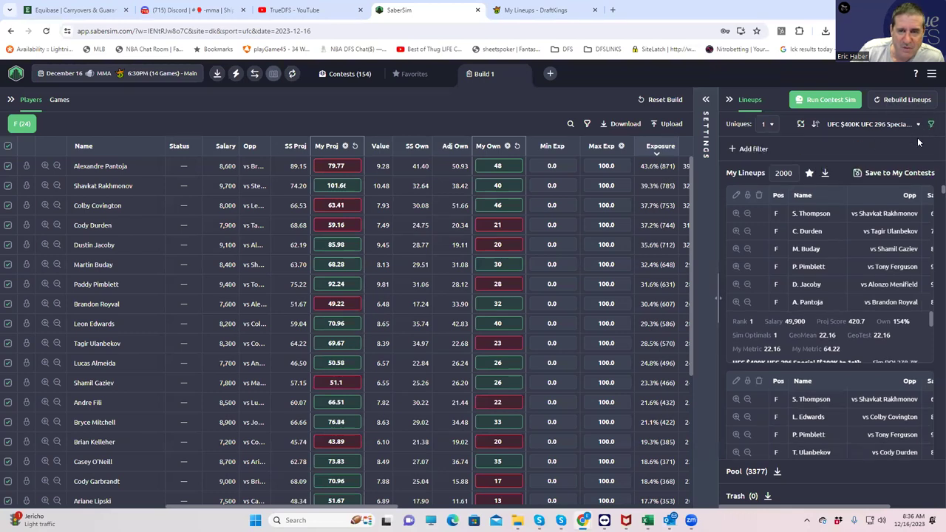
left_click(930, 126)
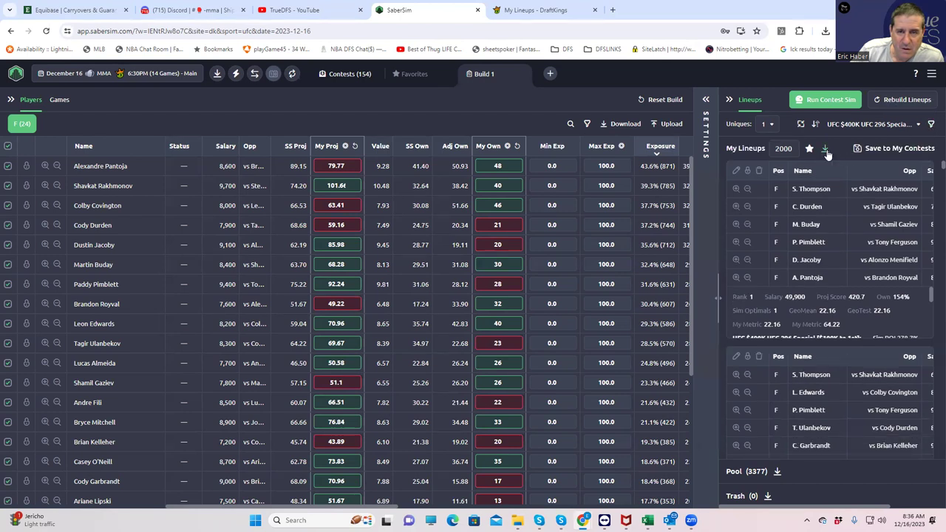
left_click(930, 124)
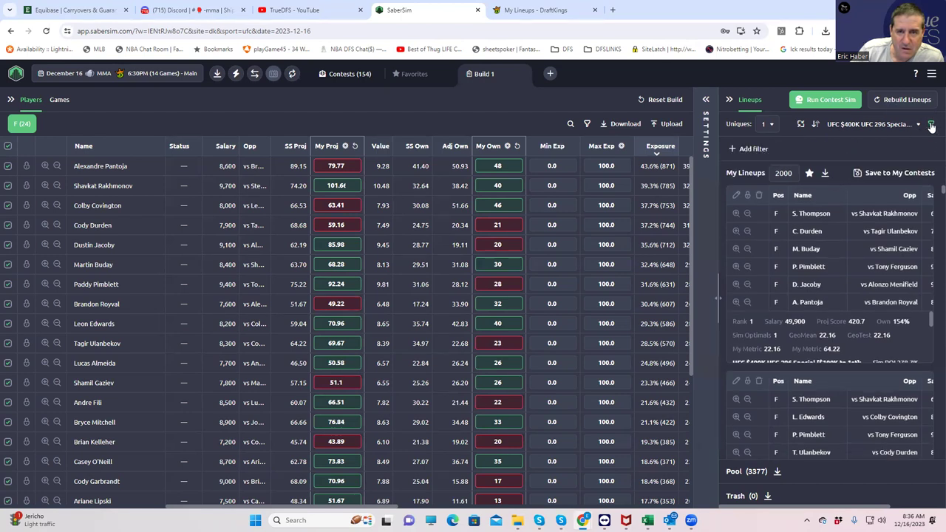
left_click(732, 150)
left_click(371, 280)
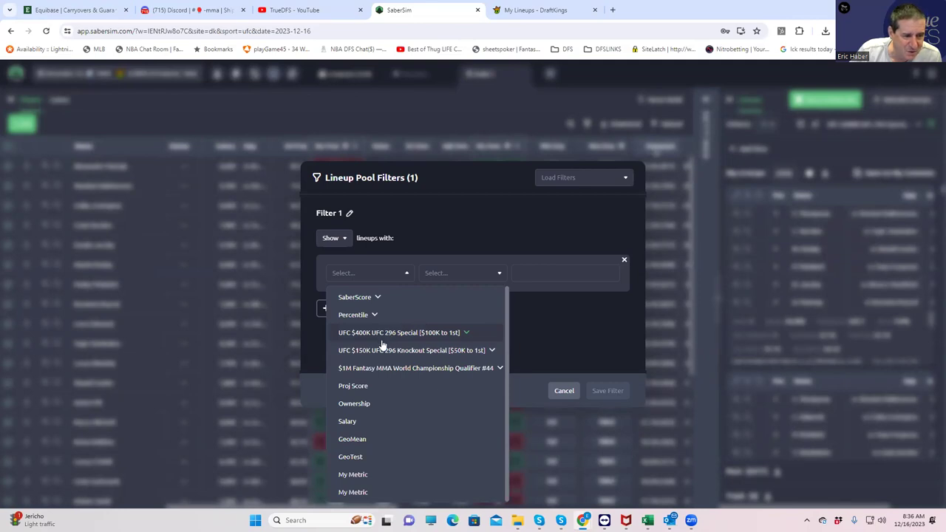
left_click(354, 440)
left_click(477, 273)
left_click(451, 319)
left_click(541, 273)
type("19")
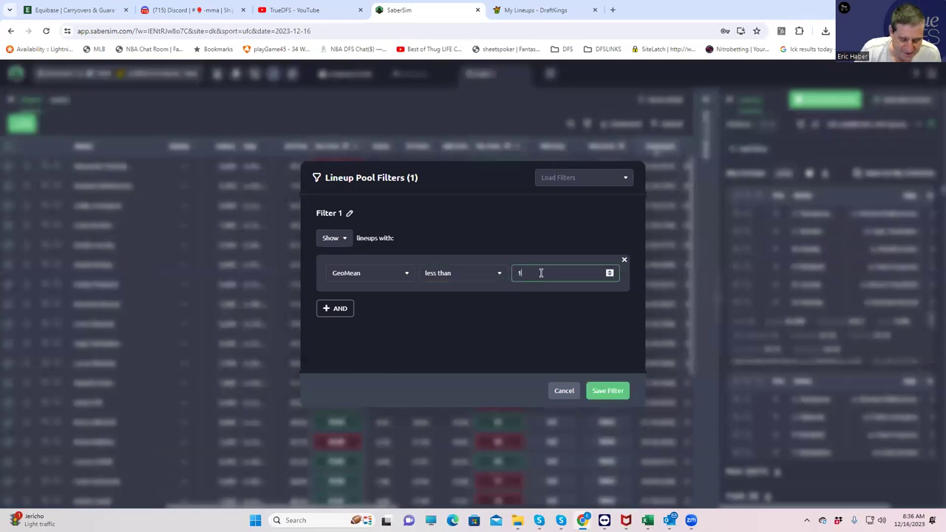
left_click(606, 390)
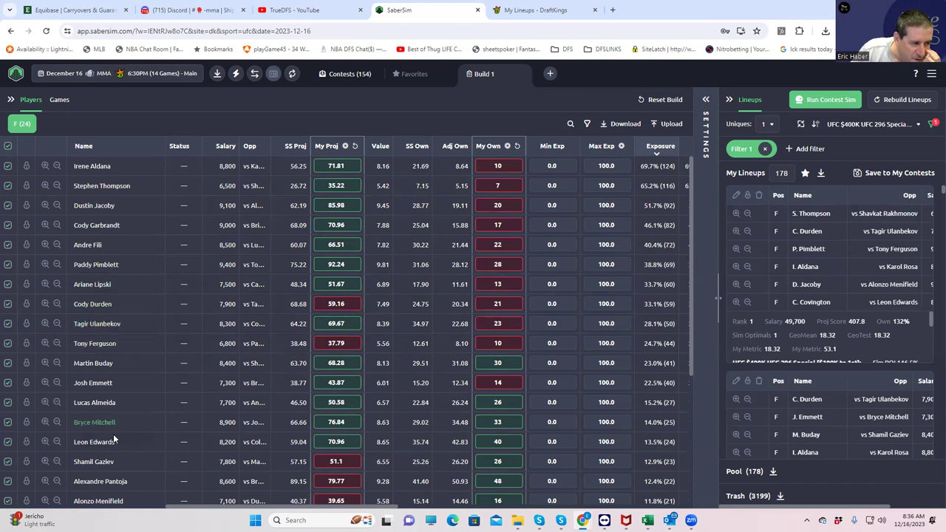
Step: Narrow the GeoMean-filtered lineups to those containing Colby Covington and download them as a lineup file
scroll(62, 421, "down", 2)
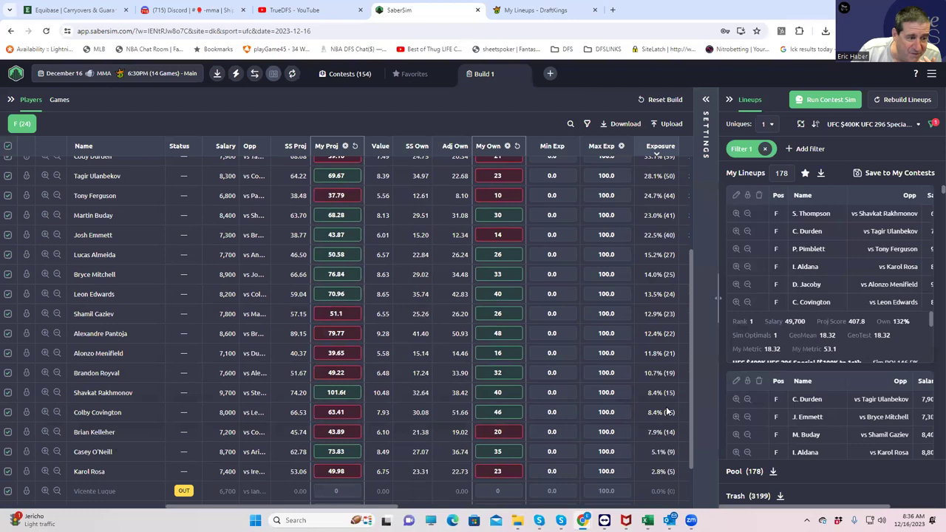
left_click(45, 412)
scroll(811, 303, "down", 5)
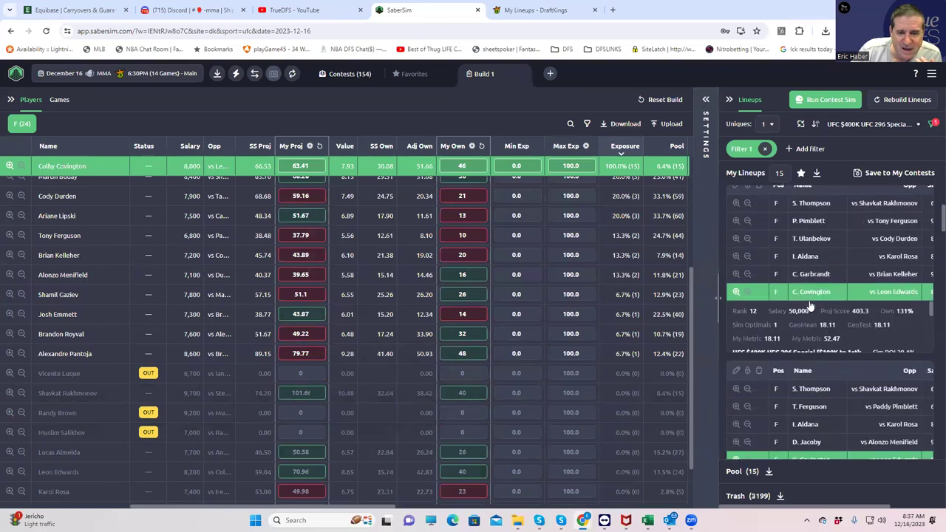
scroll(811, 303, "down", 5)
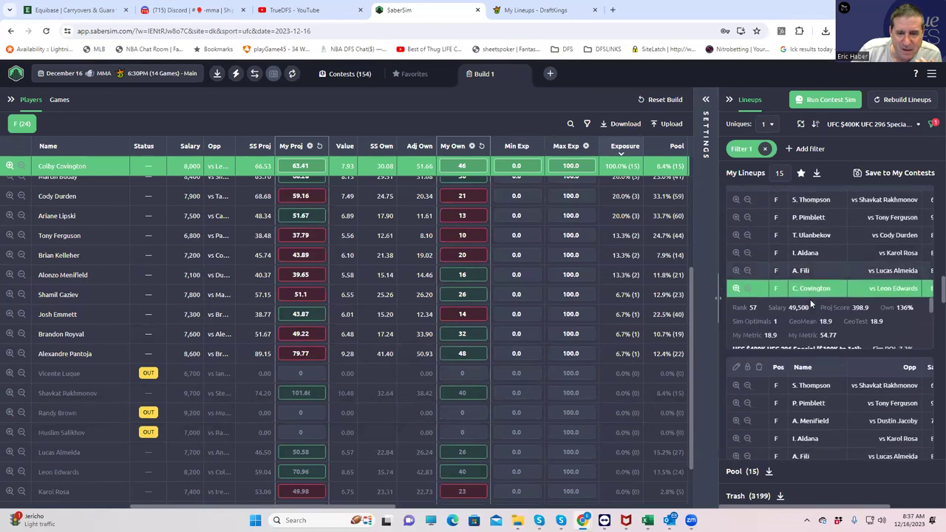
scroll(811, 305, "down", 3)
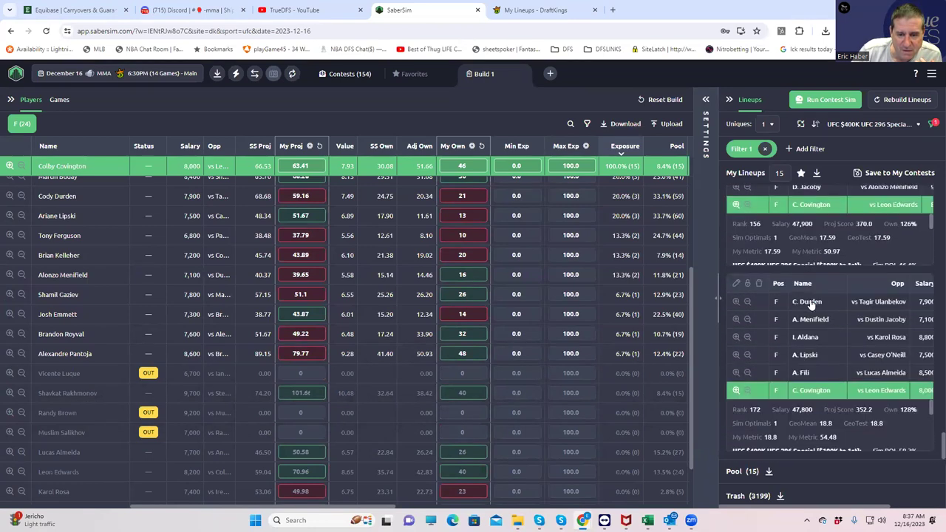
left_click(816, 170)
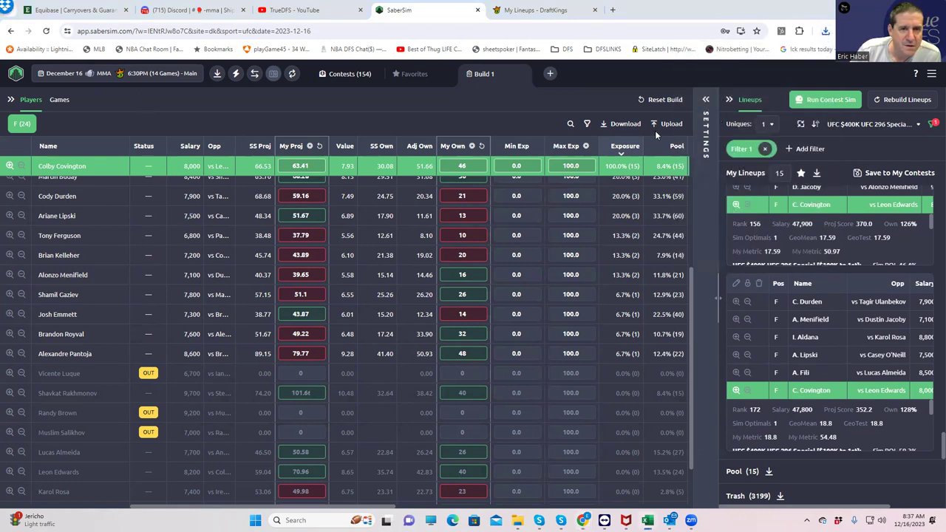
Step: Switch to the downloaded lineup file in Excel and save it as the CSV colbygeomean19 in the TrueDFS MMA folder
key("alt+Tab")
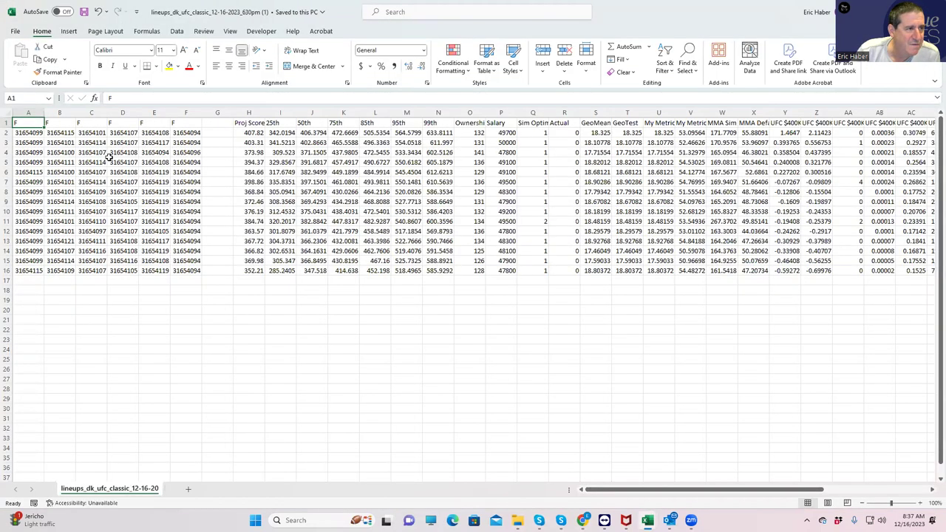
left_click(15, 32)
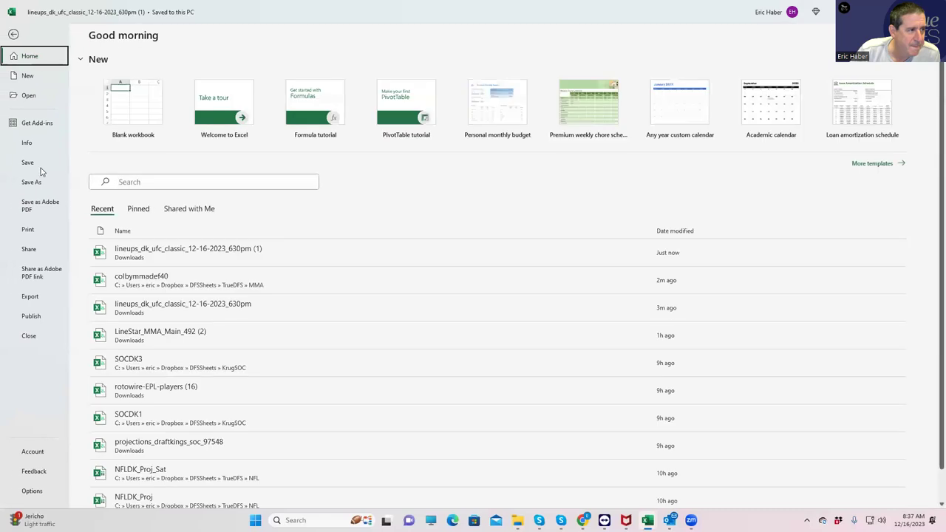
left_click(34, 180)
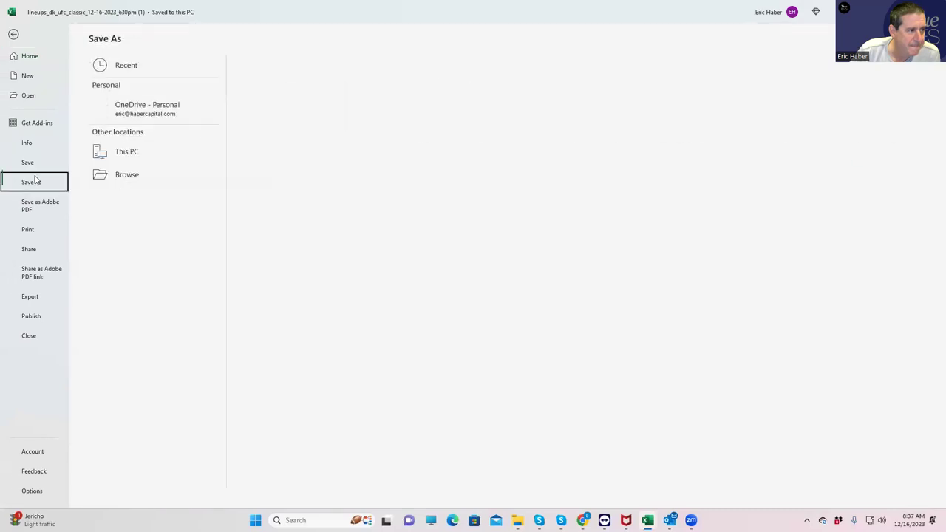
left_click(129, 69)
left_click(296, 146)
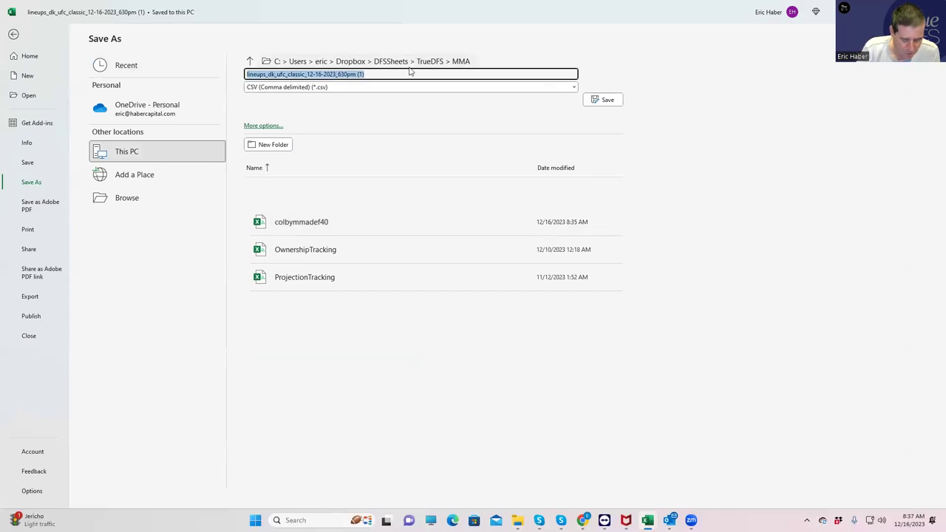
type("colbygeome")
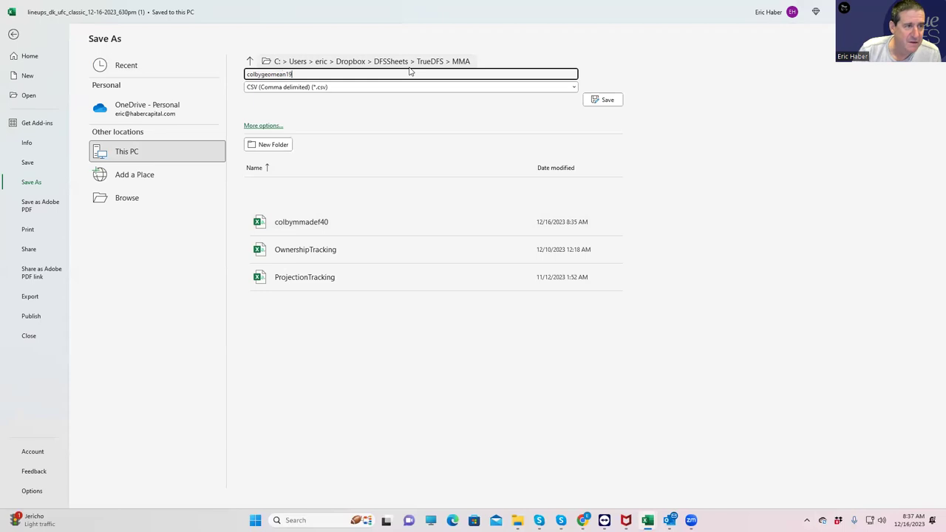
type("an19")
left_click(599, 100)
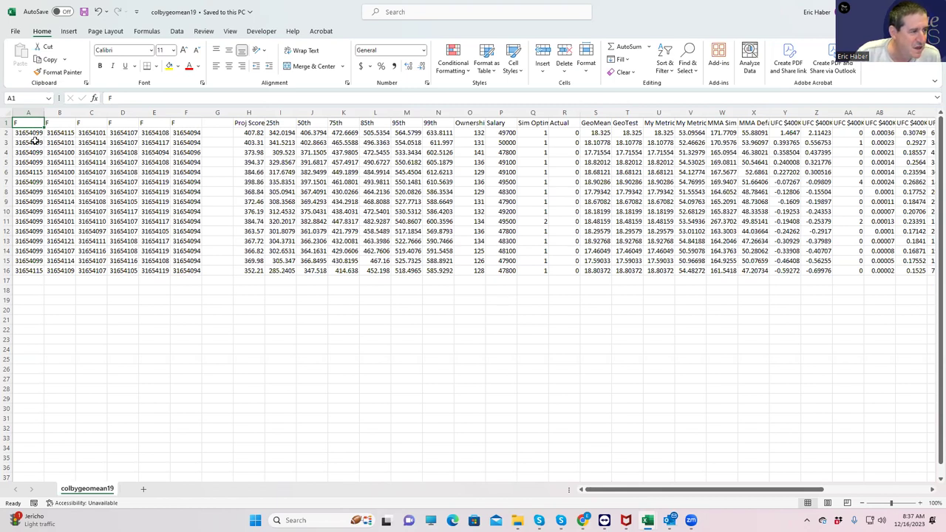
Step: Copy the fighter IDs of all lineups in A2:F16, and return to SaberSim
left_click_drag(25, 133, 178, 272)
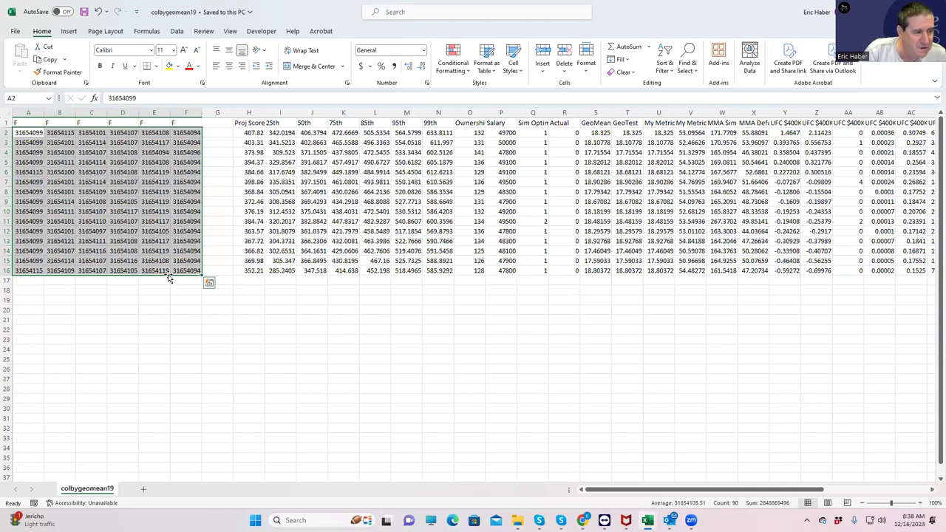
key("ctrl+c")
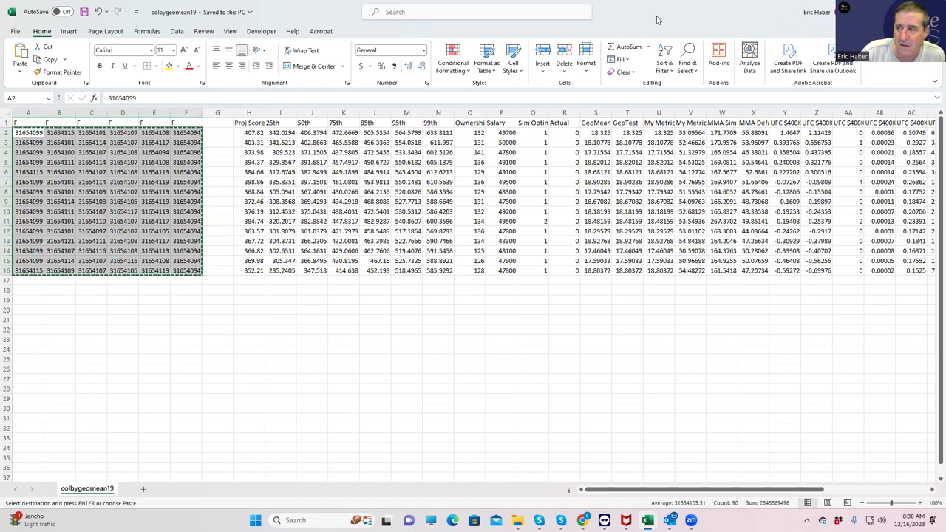
key("alt+Tab")
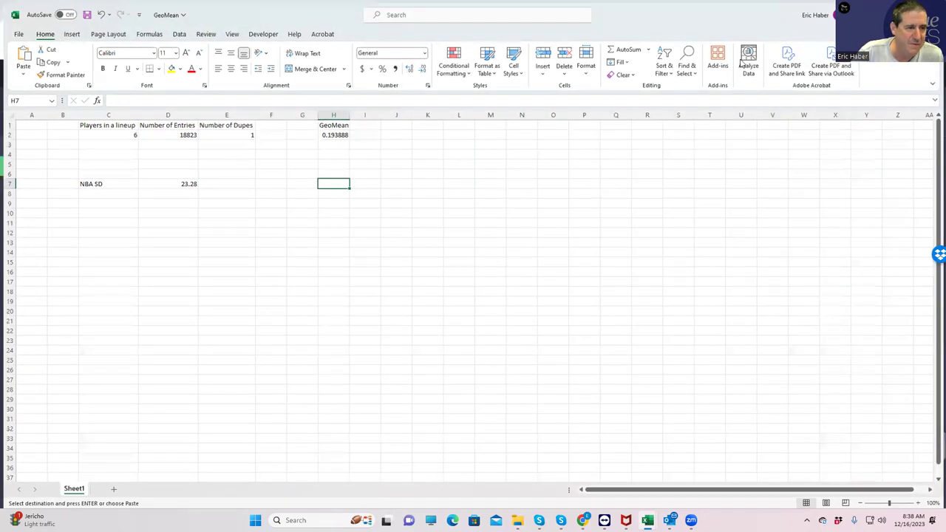
key("alt+Tab")
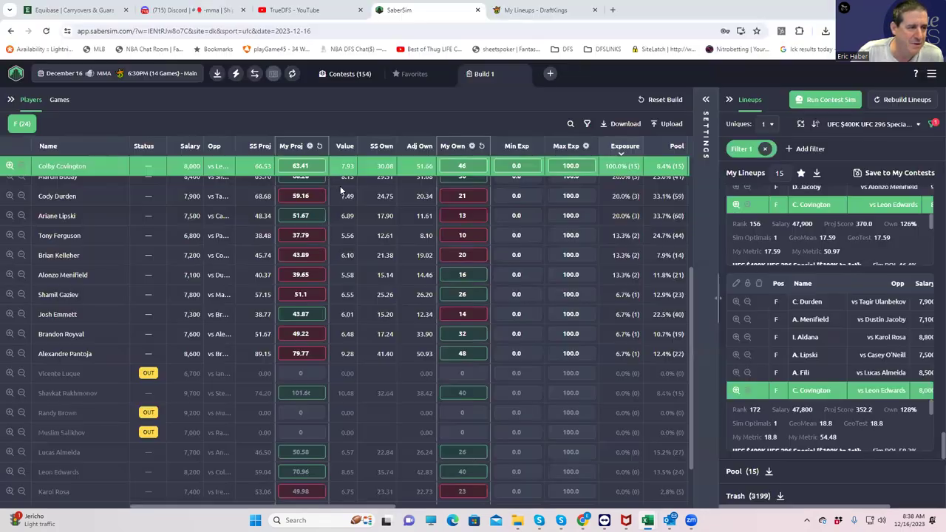
Step: Remove the GeoMean filter and the Colby Covington player filter, and narrow the lineups to those containing Alexandre Pantoja
left_click(766, 149)
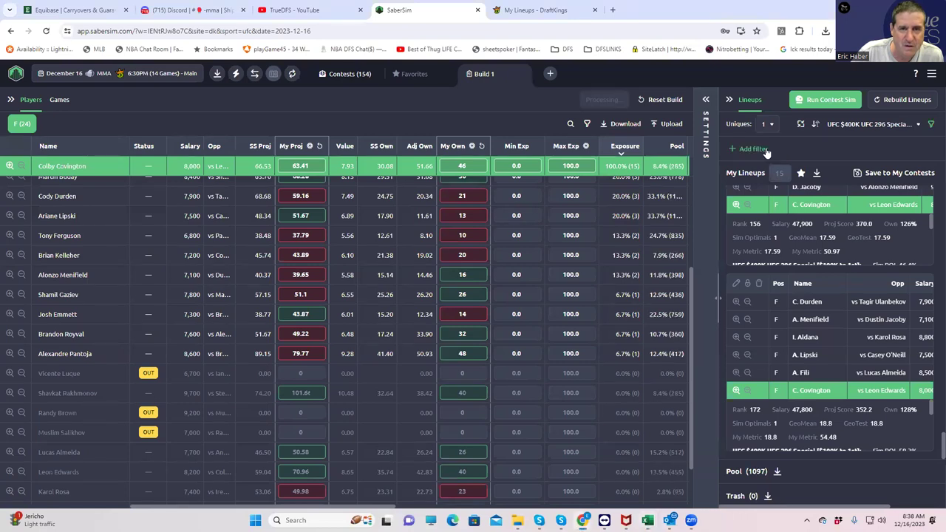
scroll(339, 235, "up", 3)
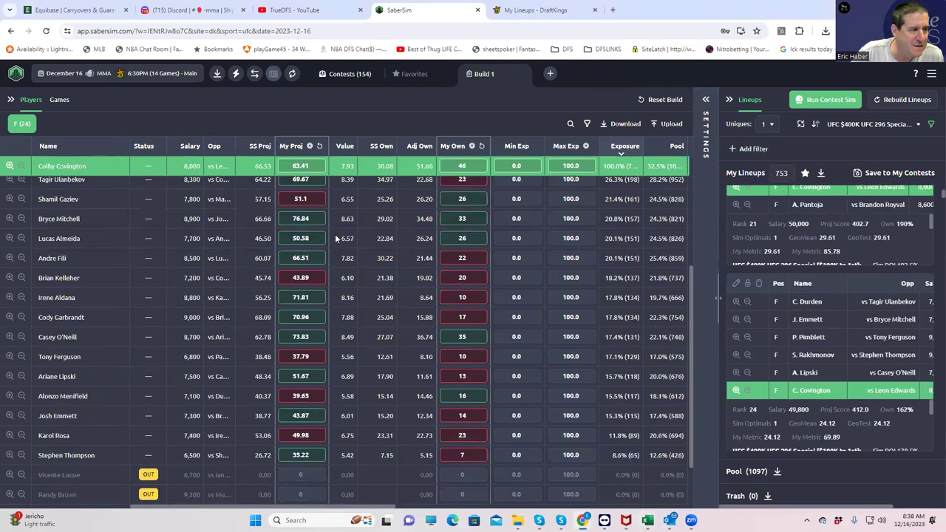
left_click(9, 168)
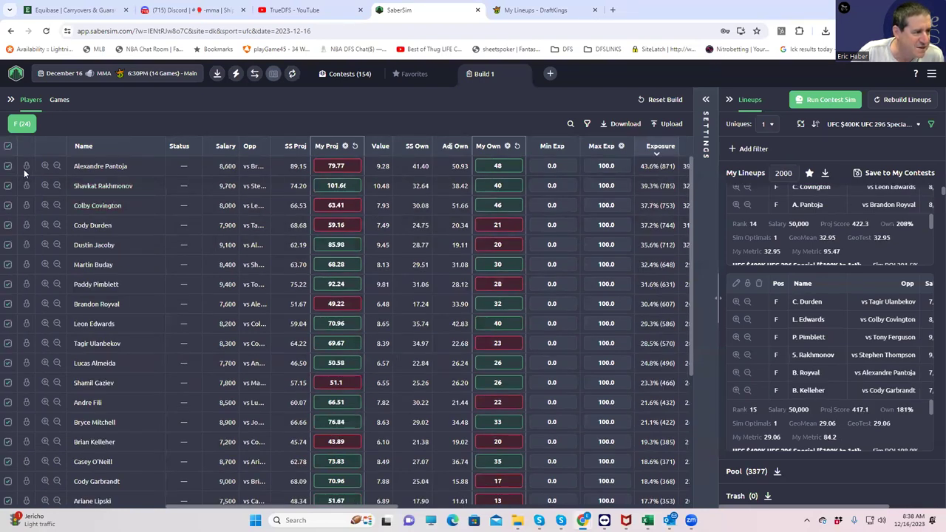
left_click(44, 167)
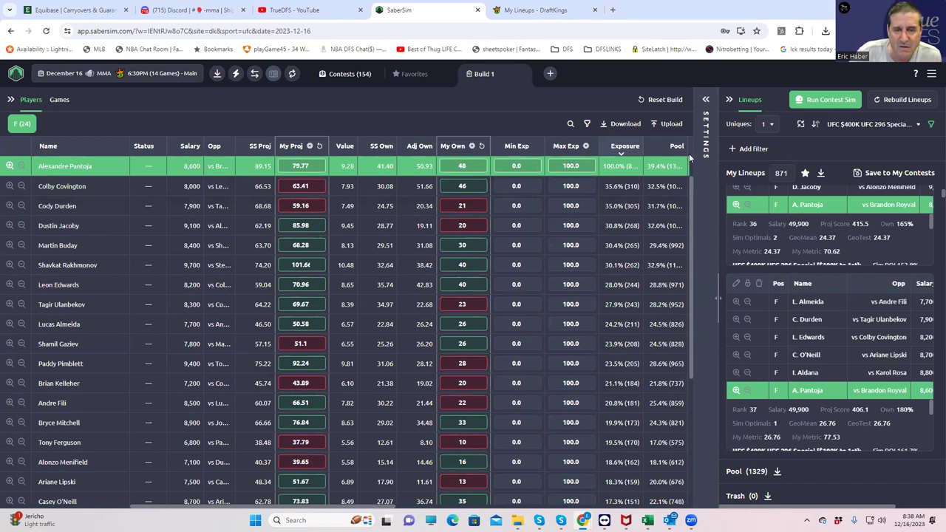
scroll(778, 222, "up", 3)
scroll(778, 217, "up", 3)
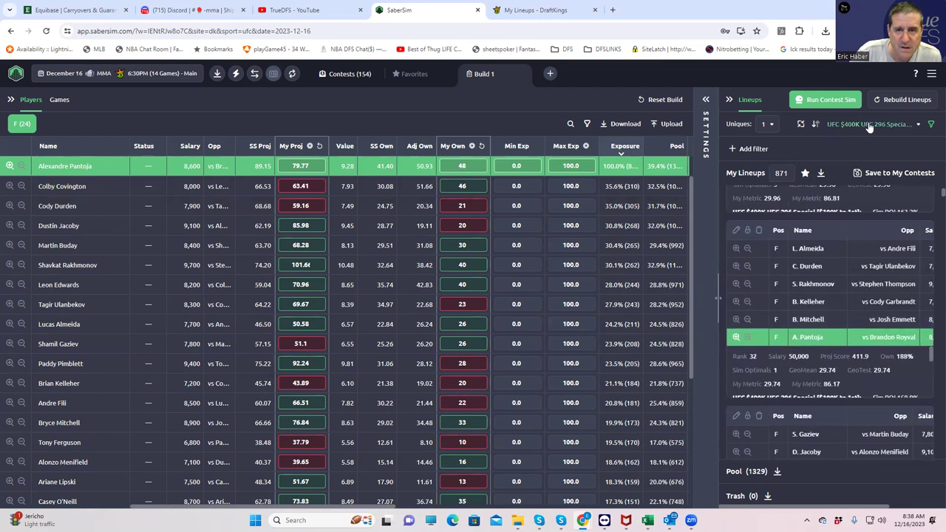
Step: Add a lineup pool filter that shows only Pantoja lineups with GeoMean less than 19
left_click(931, 125)
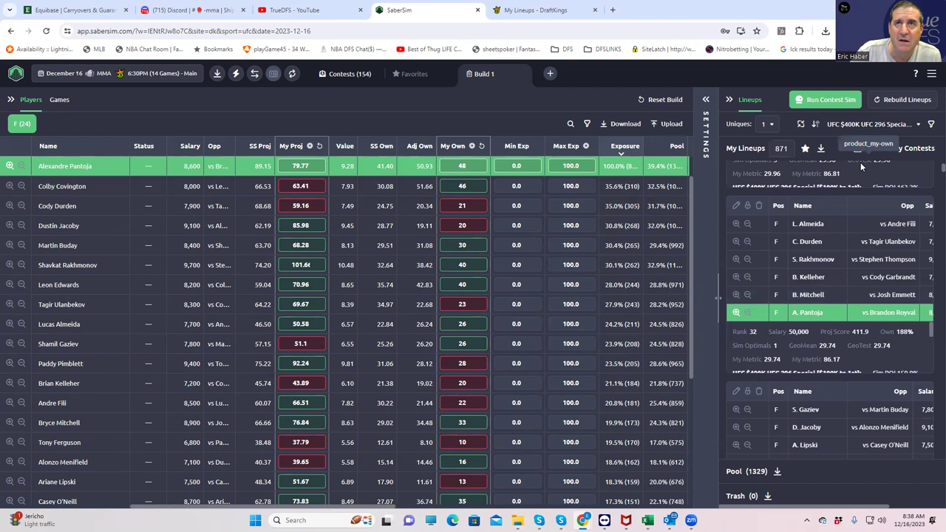
left_click(930, 127)
left_click(731, 150)
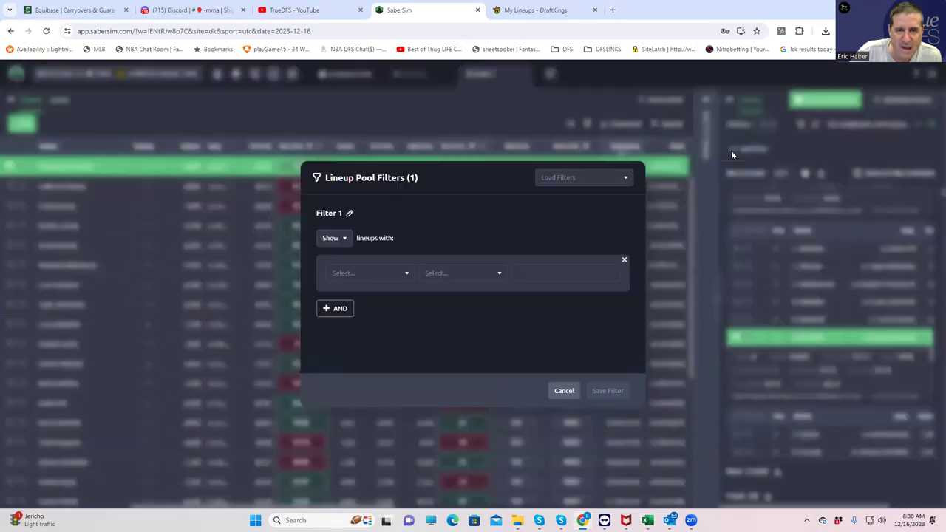
left_click(374, 273)
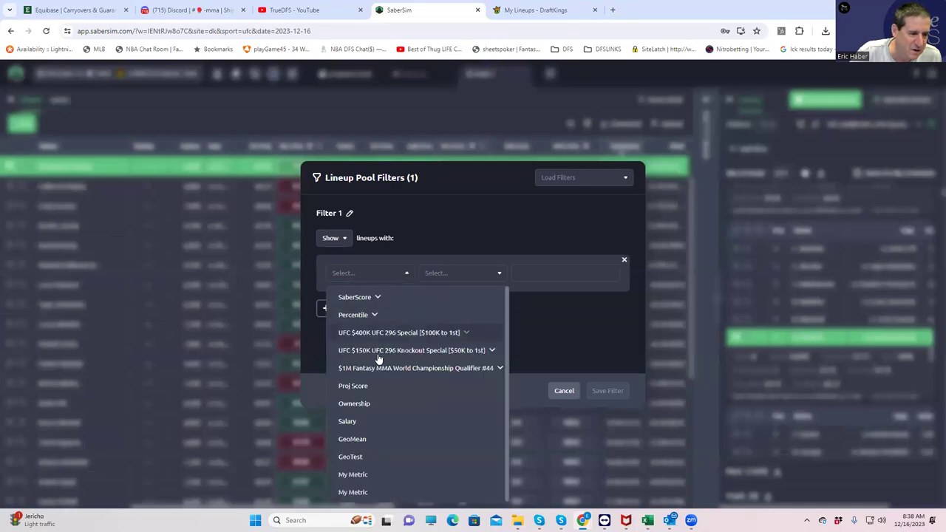
left_click(362, 439)
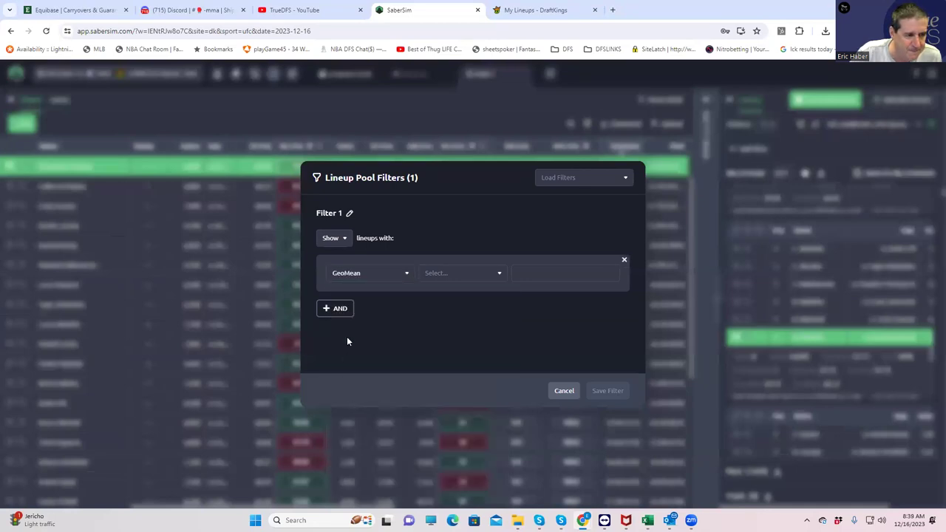
left_click(371, 276)
left_click(485, 275)
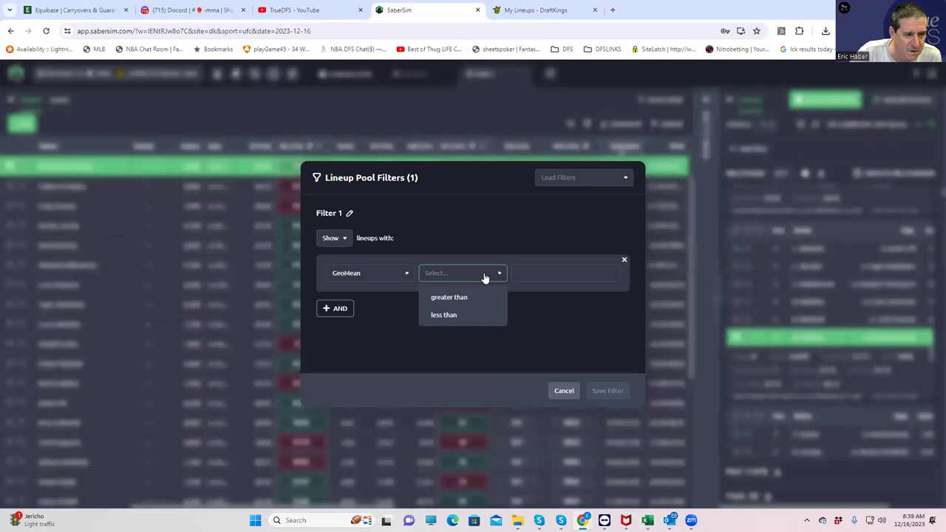
left_click(466, 314)
left_click(534, 275)
type("19")
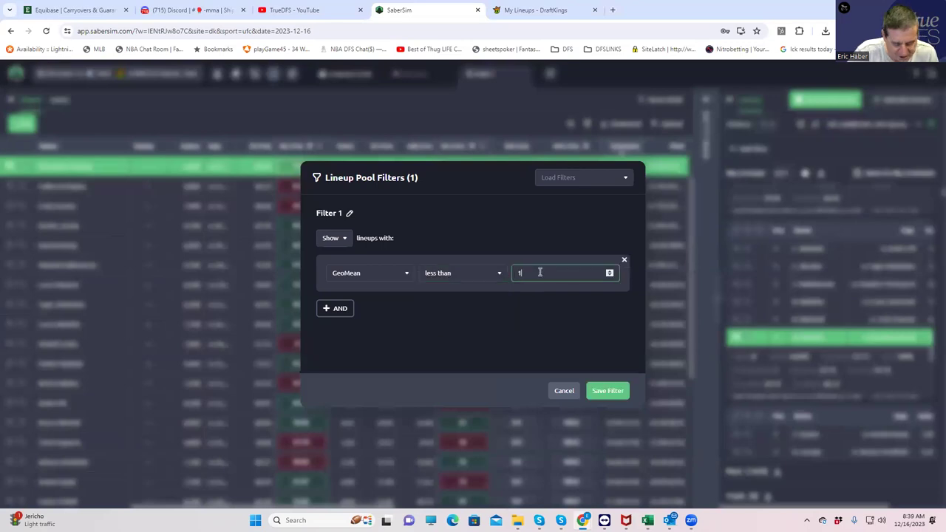
left_click(603, 389)
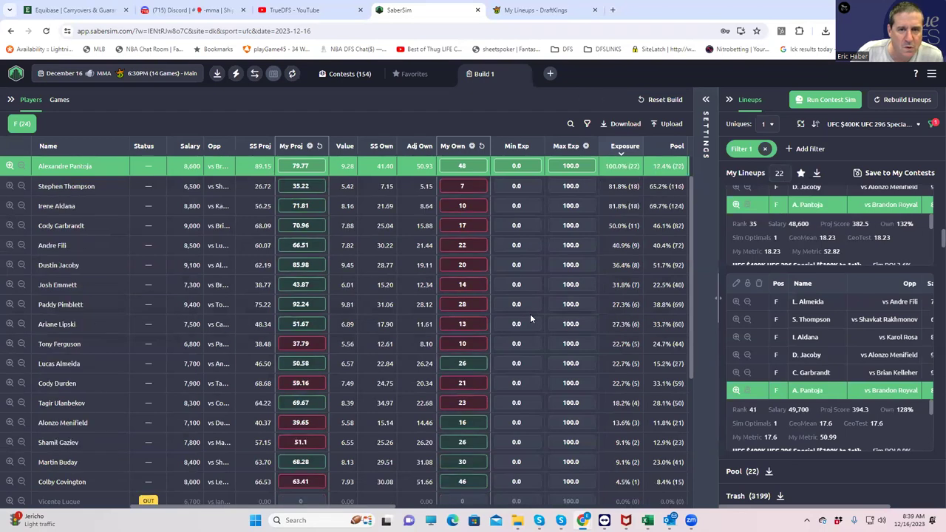
Step: Review the GeoMean-filtered Alexandre Pantoja lineups and download them as a lineup file
scroll(770, 250, "up", 3)
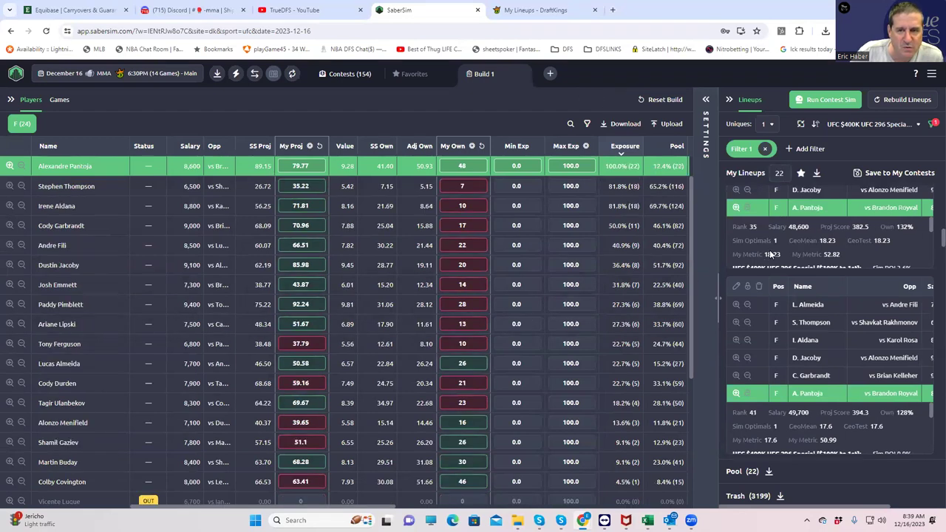
scroll(787, 219, "up", 2)
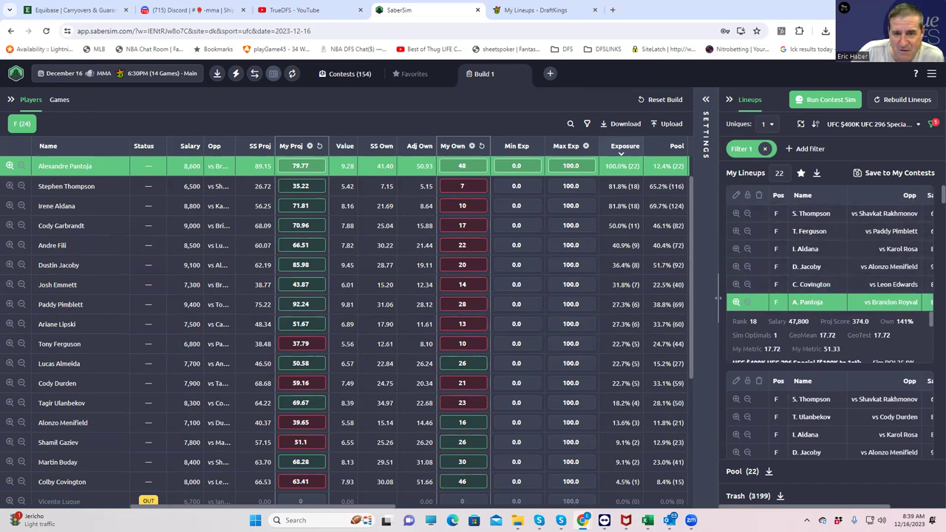
scroll(931, 209, "down", 5)
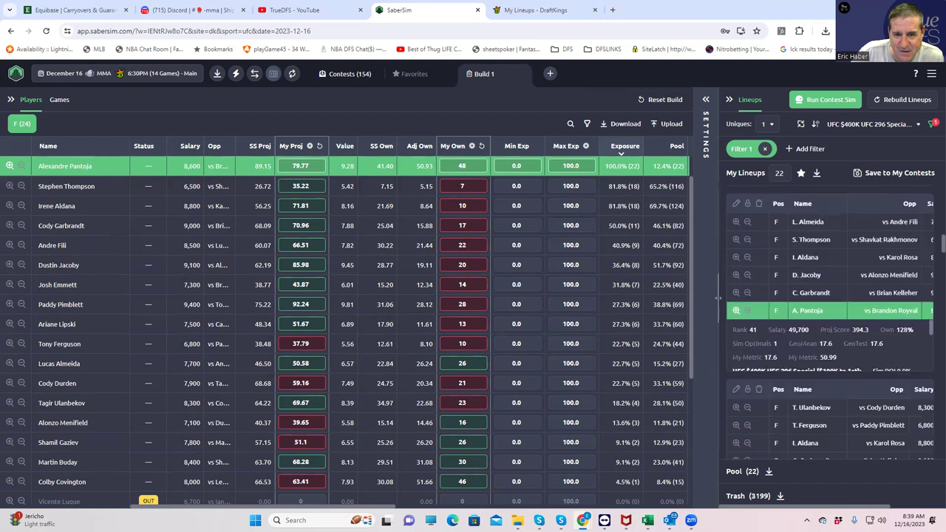
scroll(931, 419, "down", 5)
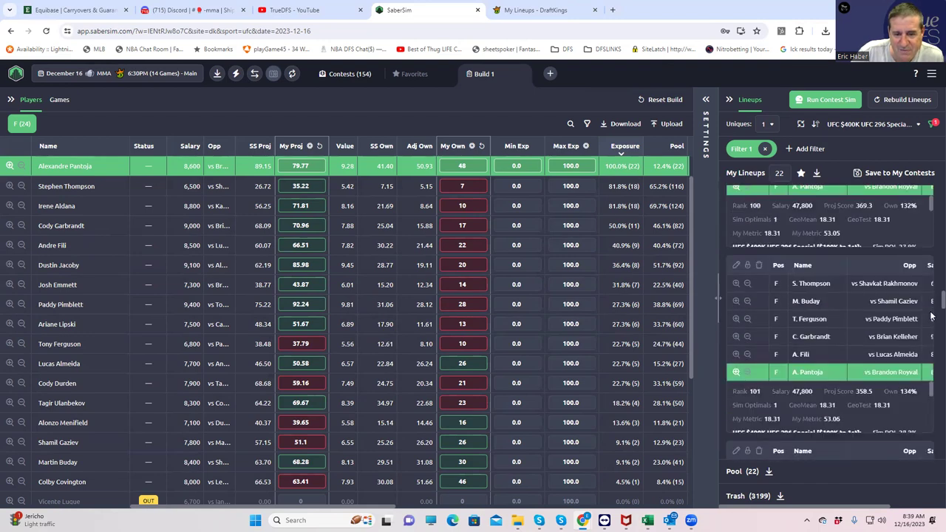
scroll(931, 420, "down", 3)
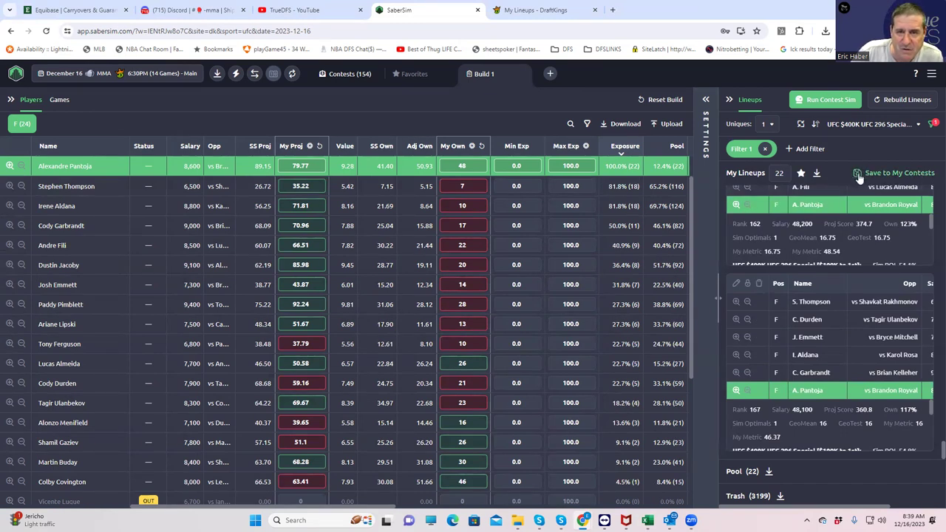
left_click(819, 175)
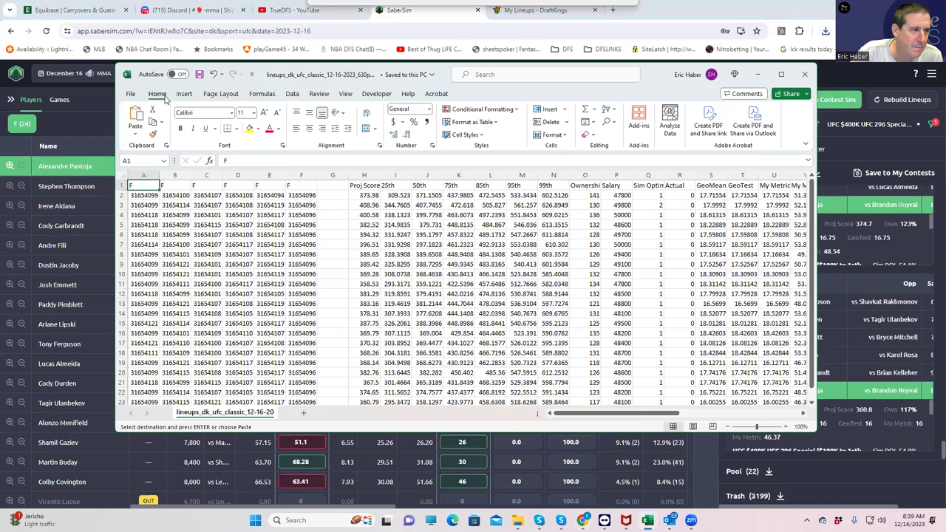
Step: Save the downloaded Pantoja lineups in Excel as the CSV PantojaGeomean19 in the MMA folder, and minimize the workbook
left_click(130, 96)
left_click(148, 244)
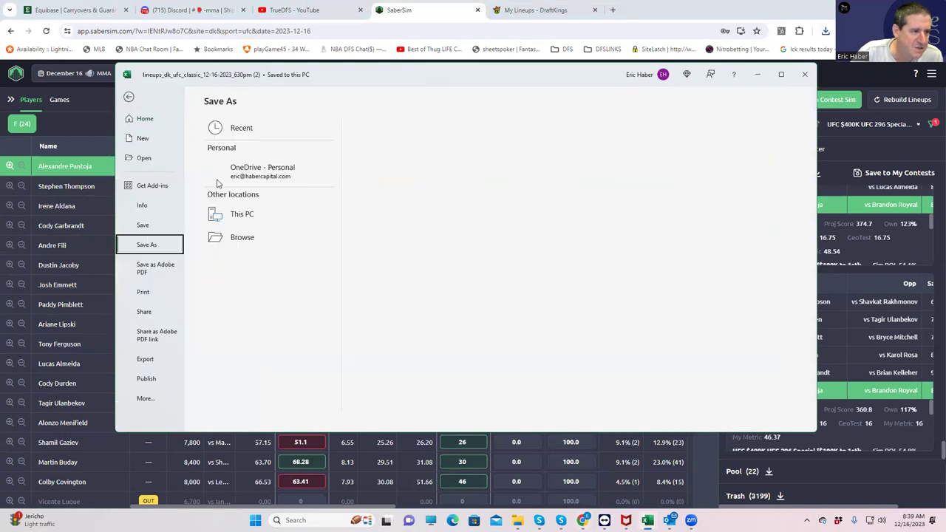
left_click(244, 130)
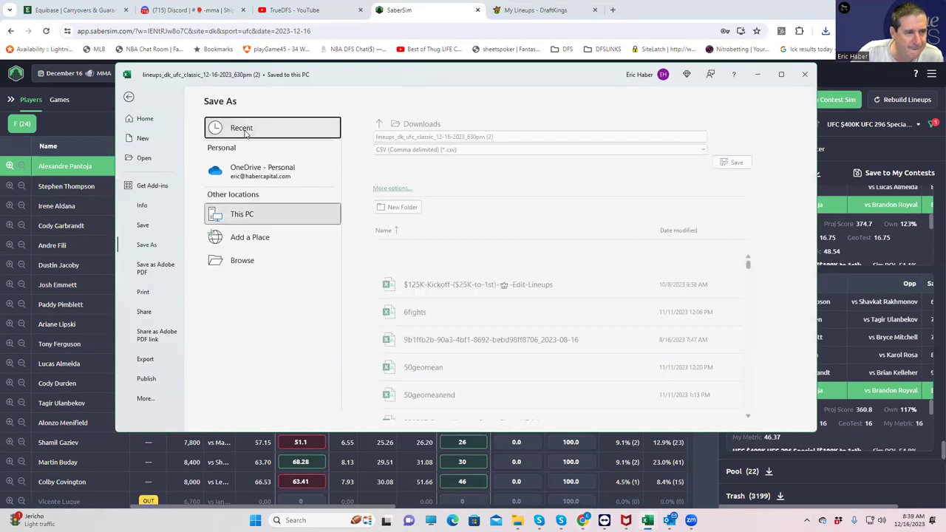
left_click(255, 135)
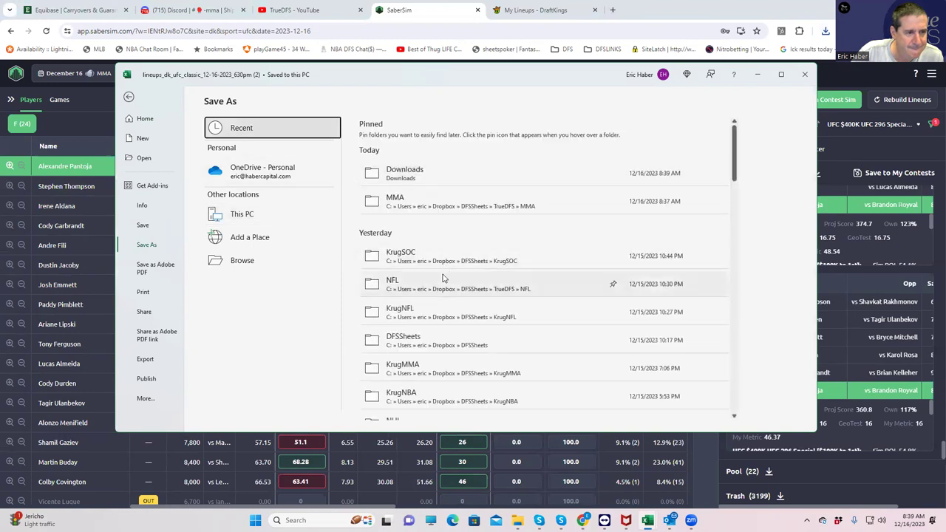
left_click(429, 201)
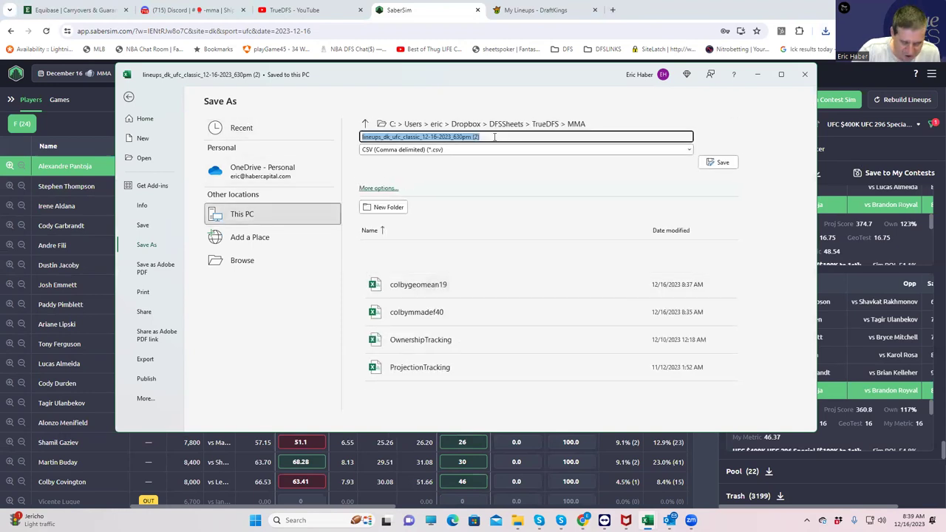
type("PantojaGeomean19")
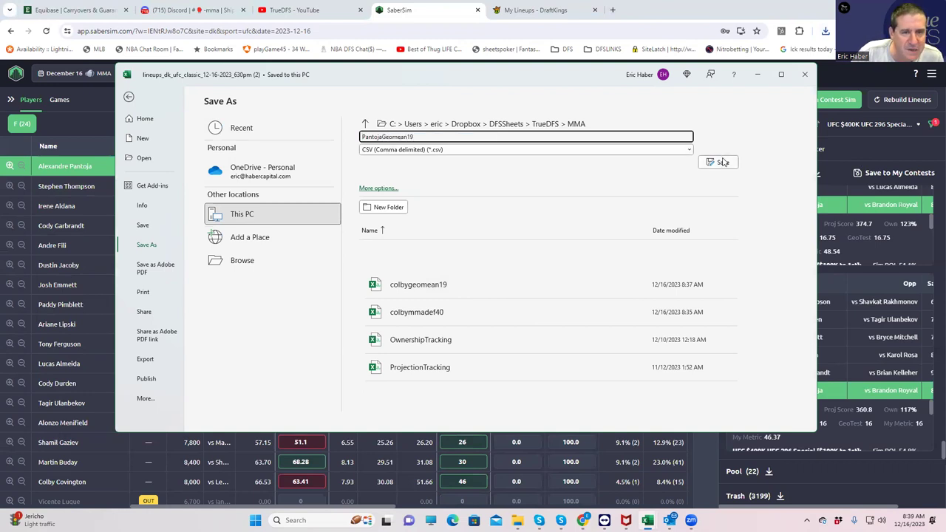
left_click(722, 162)
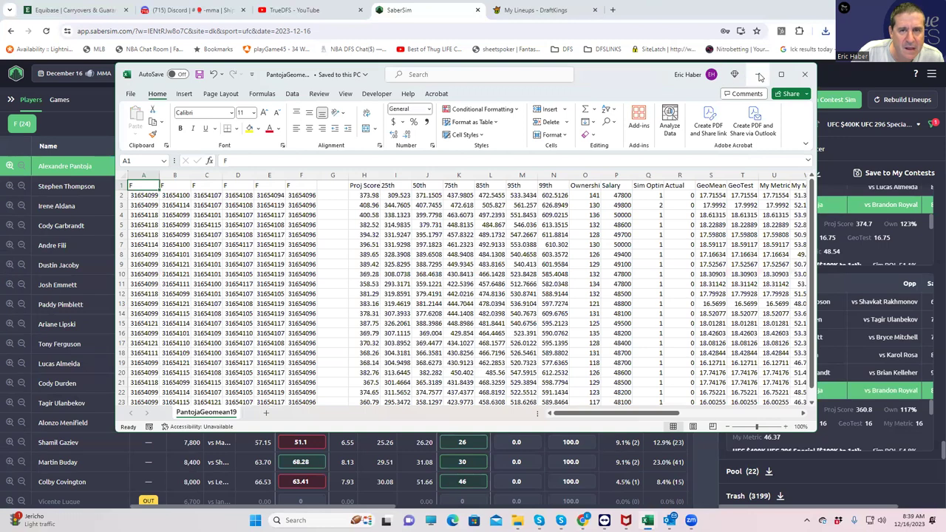
left_click(759, 74)
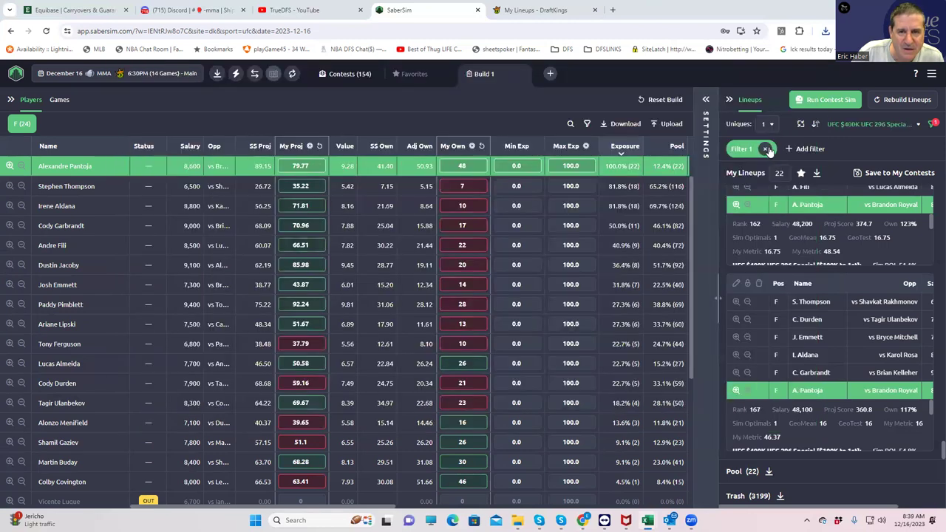
Step: Remove the GeoMean filter from the Pantoja lineups and sort the lineup pool by MMA Default
left_click(769, 150)
left_click(878, 127)
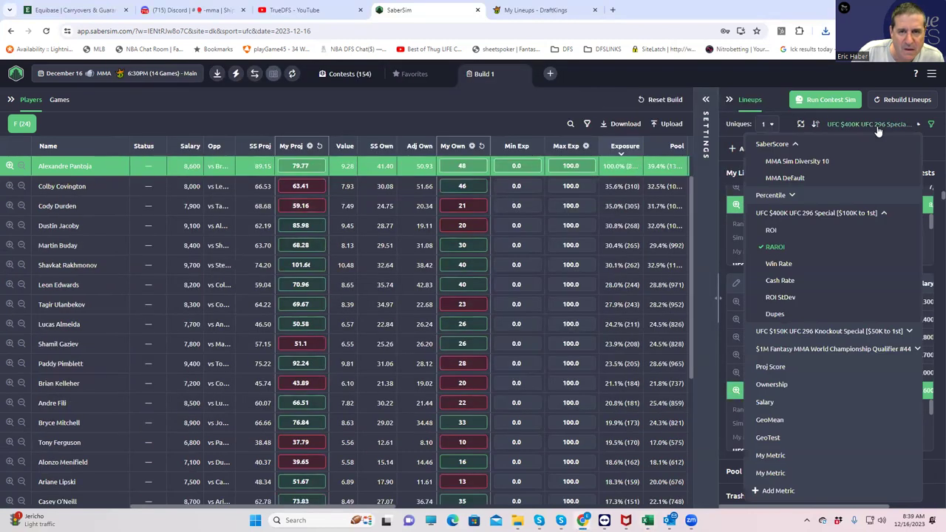
left_click(791, 178)
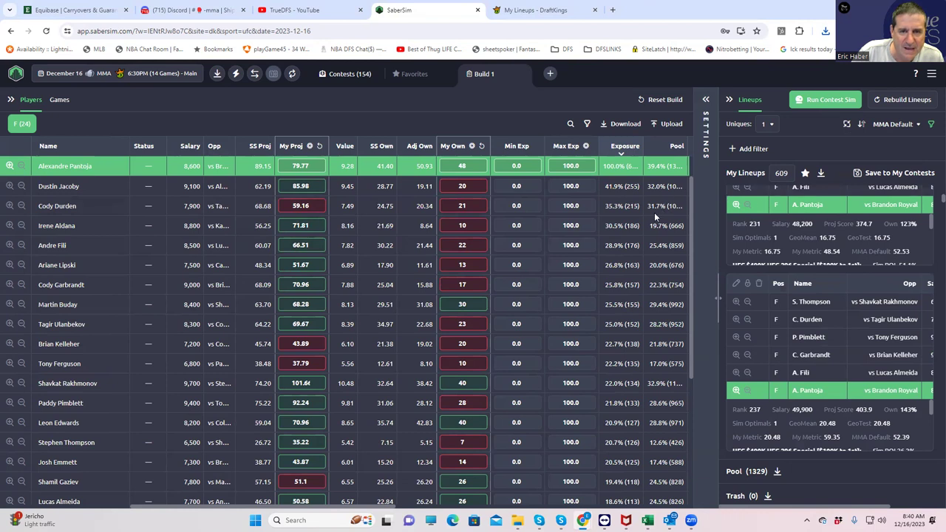
Step: Download the Pantoja lineups sorted by MMA Default and open the downloaded lineup CSV in Excel
mouse_move(463, 220)
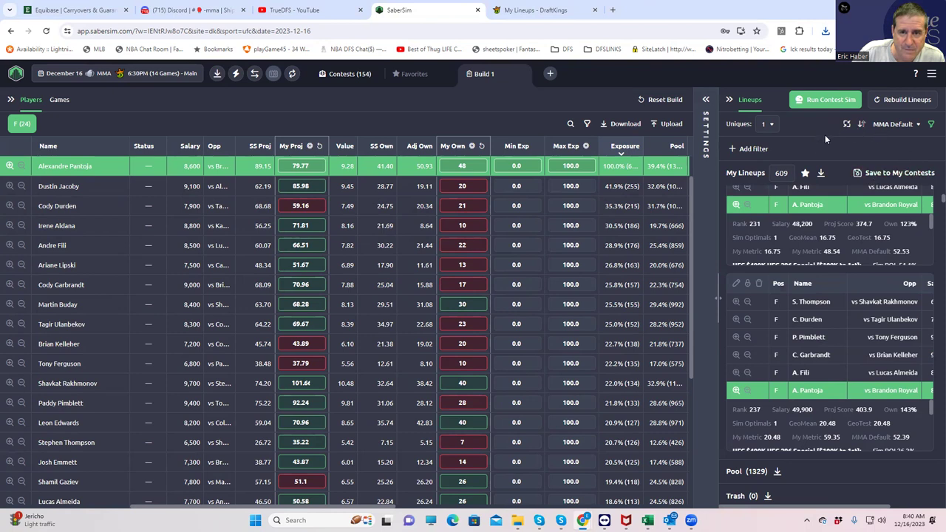
left_click(820, 171)
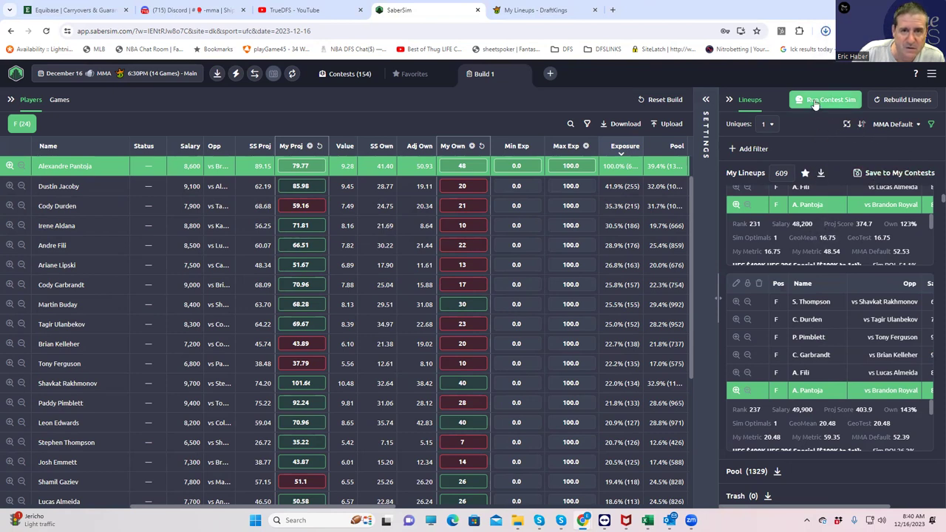
left_click(826, 30)
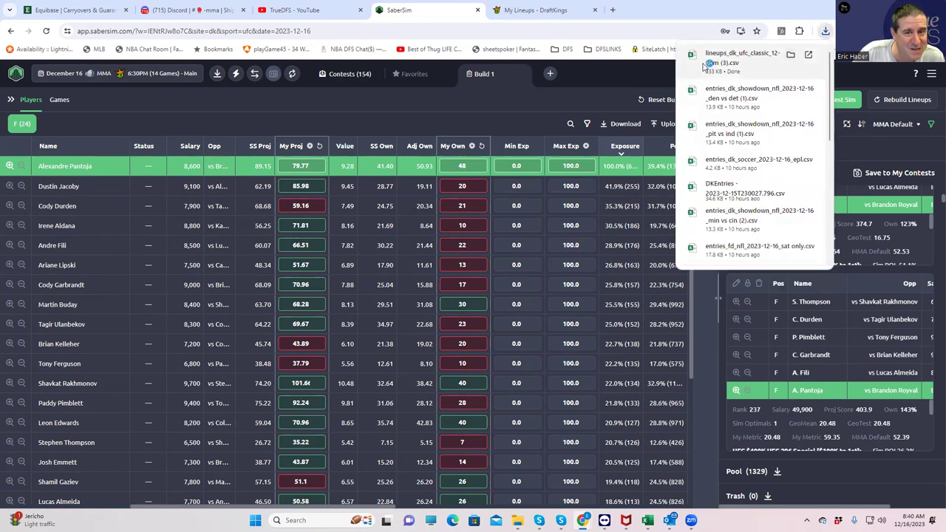
left_click(743, 59)
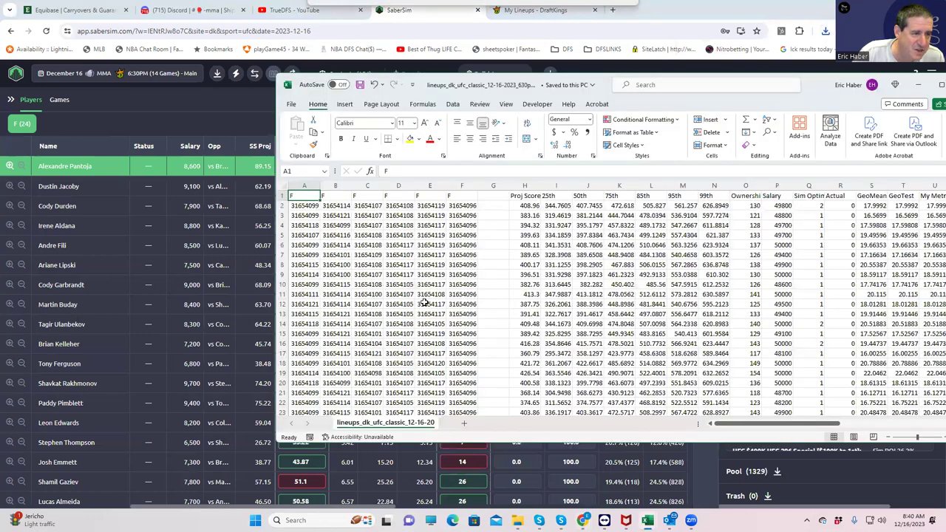
Step: Clear the fighter IDs in A42:F610 so that only the first 40 lineups keep their IDs
scroll(399, 318, "down", 12)
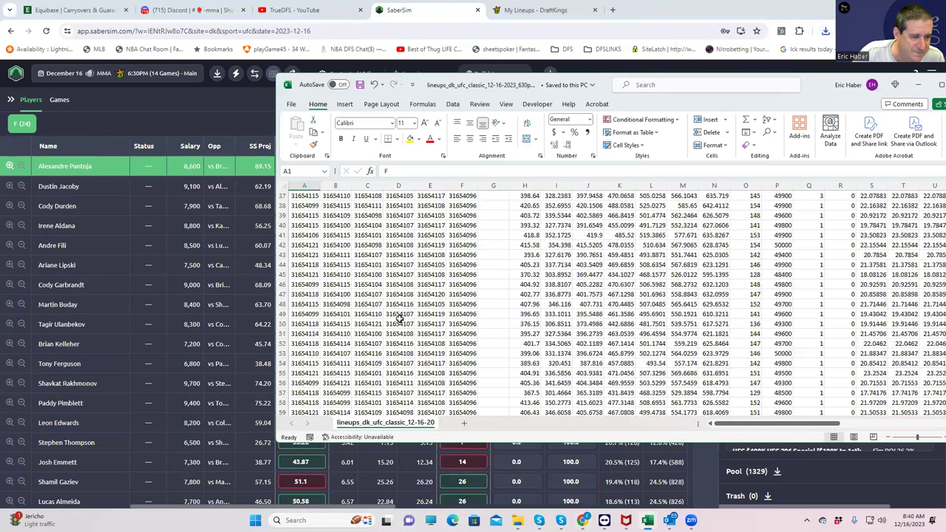
scroll(399, 319, "down", 4)
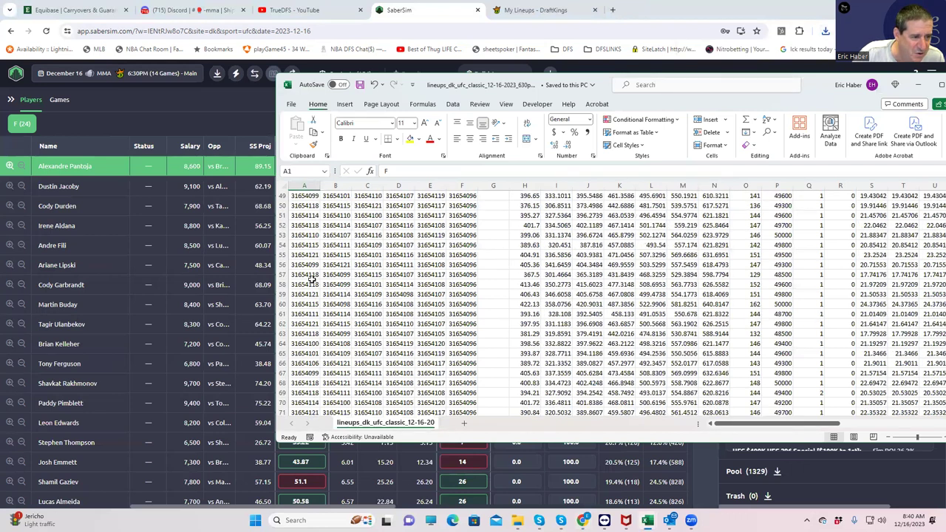
left_click(298, 216)
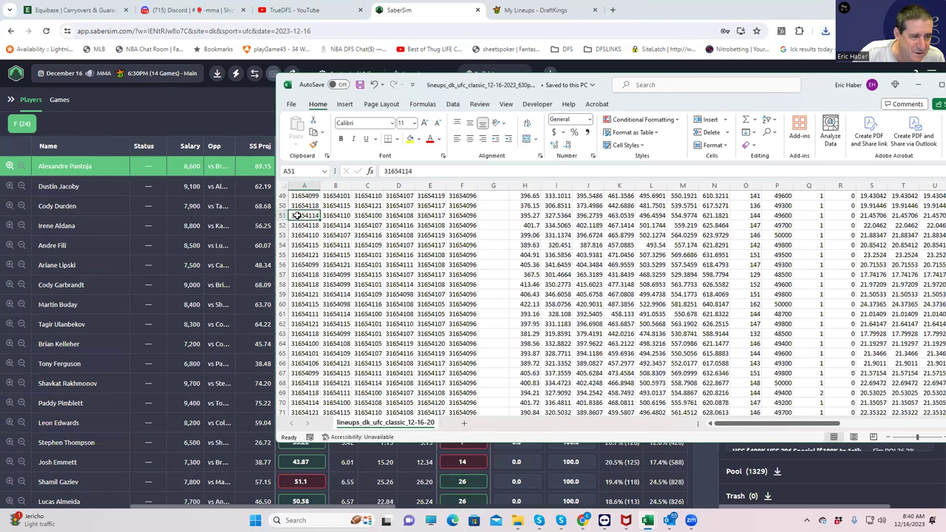
scroll(353, 229, "up", 2)
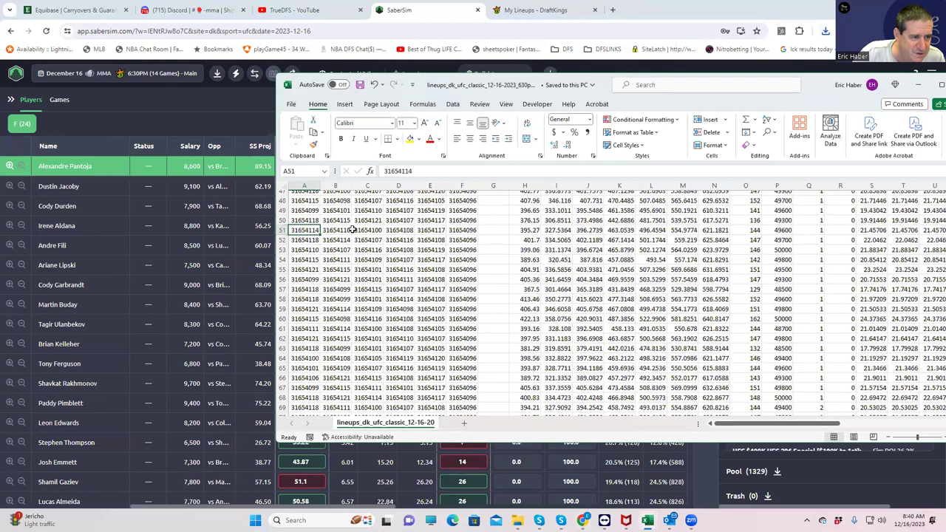
scroll(309, 220, "up", 1)
left_click_drag(303, 205, 365, 290)
left_click_drag(300, 215, 461, 393)
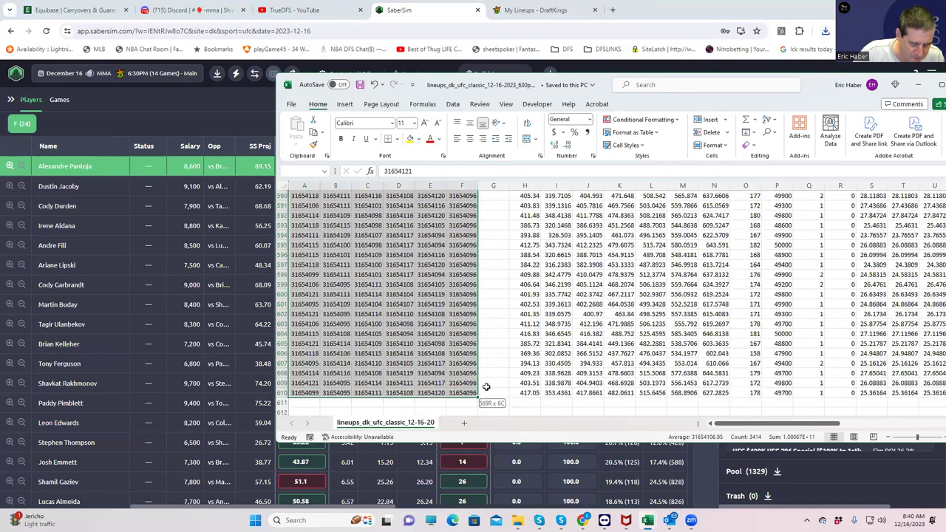
key("ctrl+c")
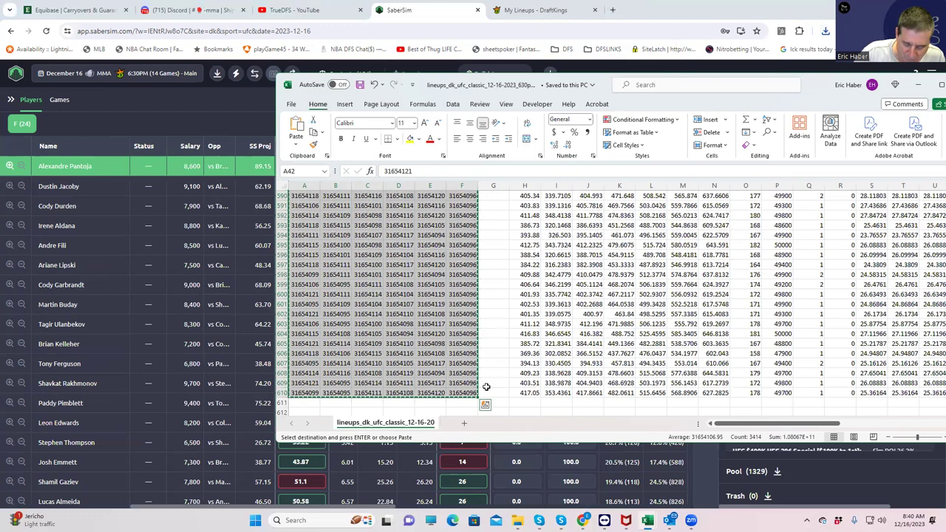
scroll(486, 387, "up", 13)
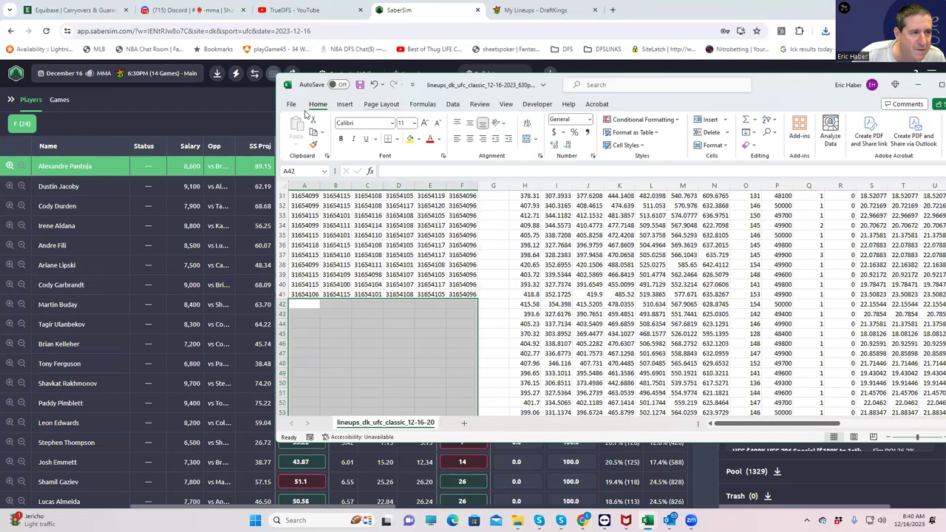
Step: Save the trimmed lineup file as the CSV Pantojammadefault in the MMA folder, and minimize the workbook
left_click(292, 104)
left_click(306, 254)
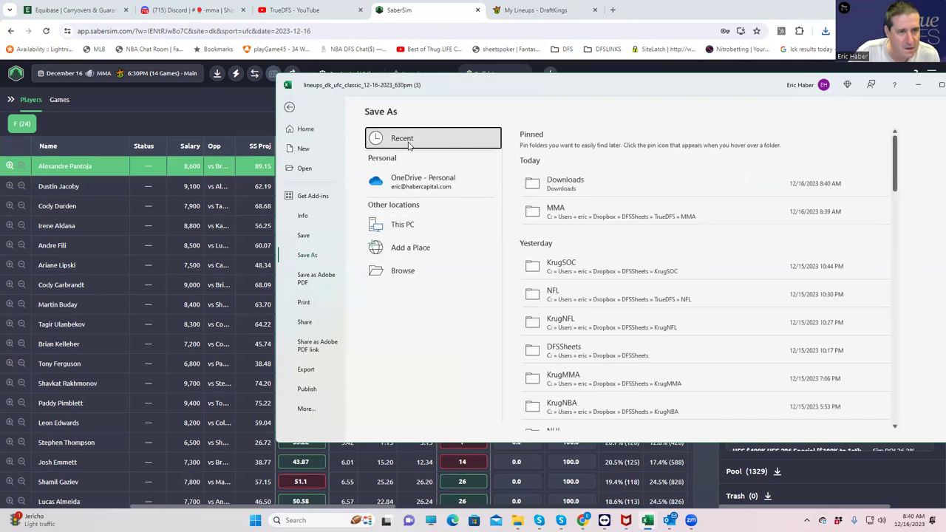
left_click(582, 216)
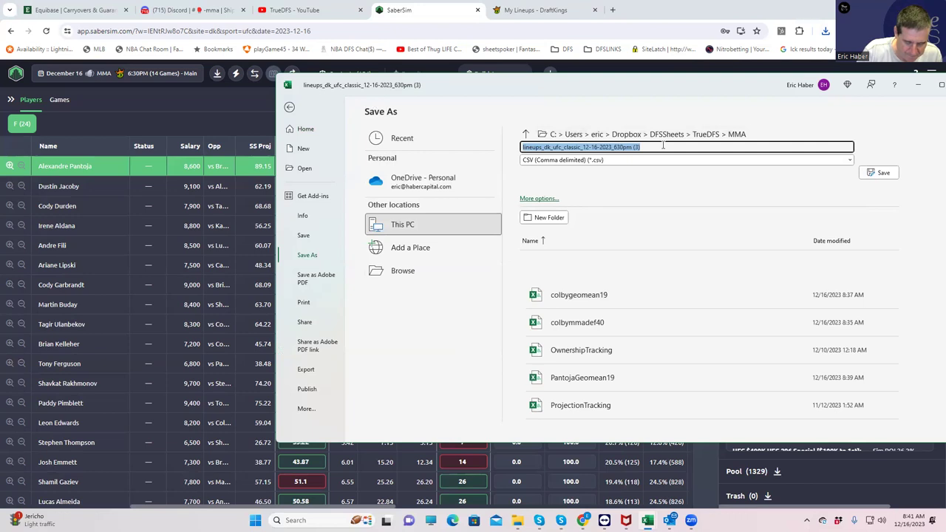
type("Pantojammadefault")
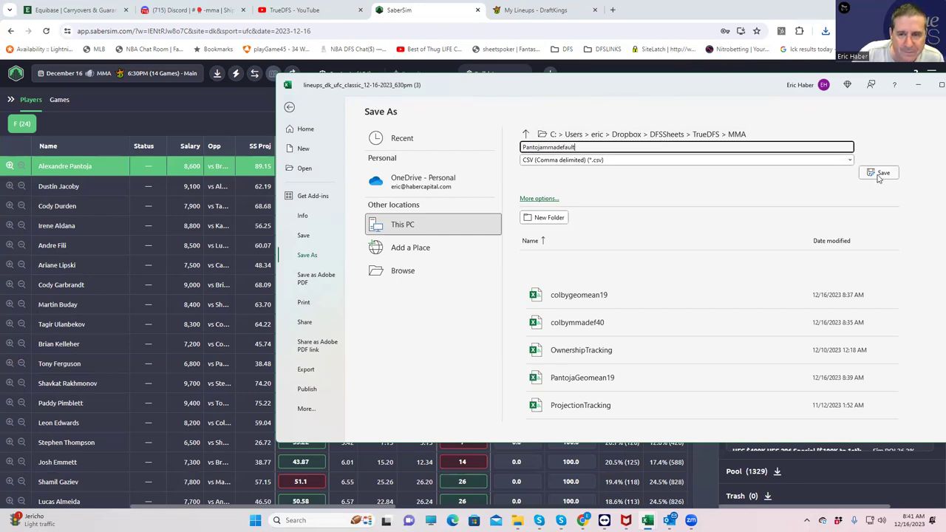
left_click(879, 173)
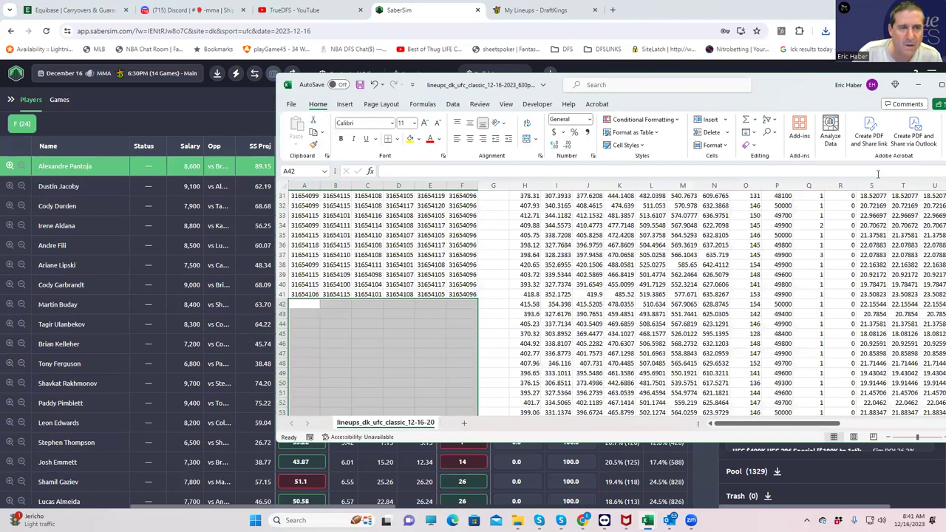
left_click(919, 86)
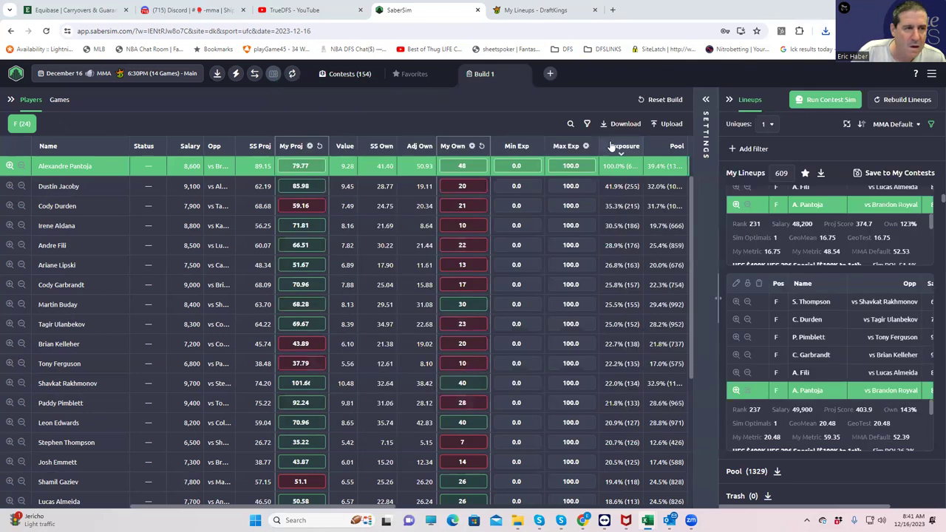
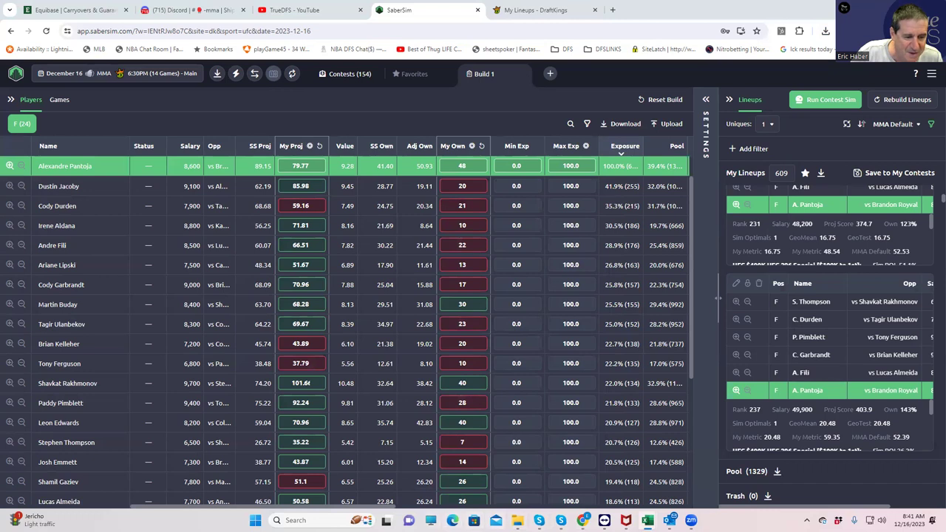
Step: Switch to File Explorer and look through the saved lineup files in the MMA folder
key("alt+Tab")
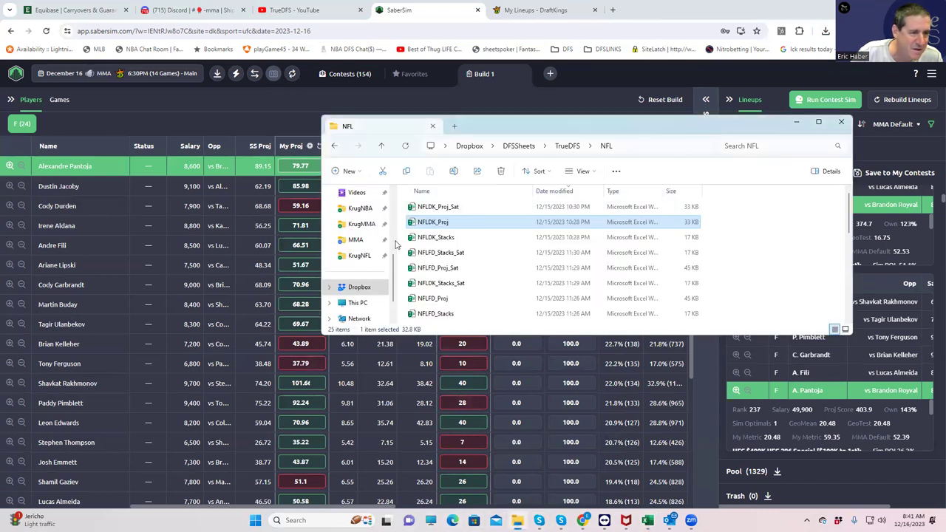
left_click(355, 241)
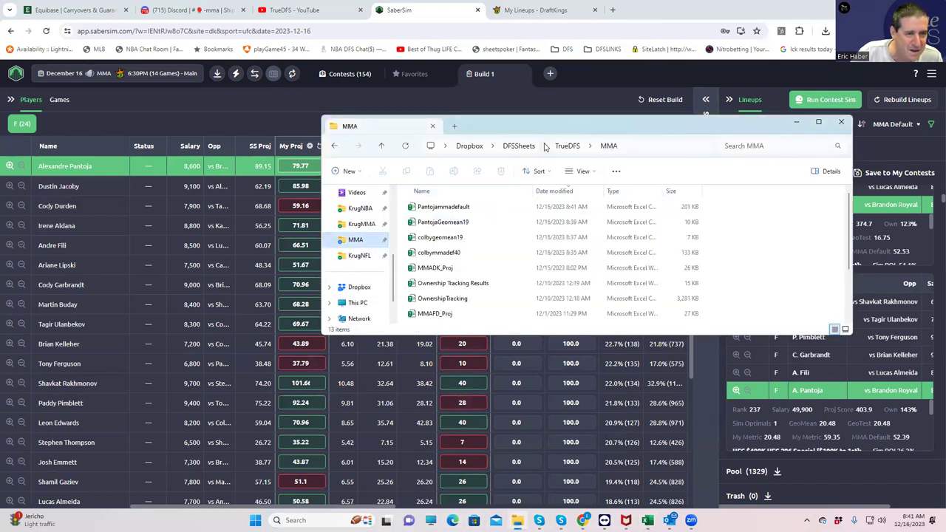
left_click(518, 148)
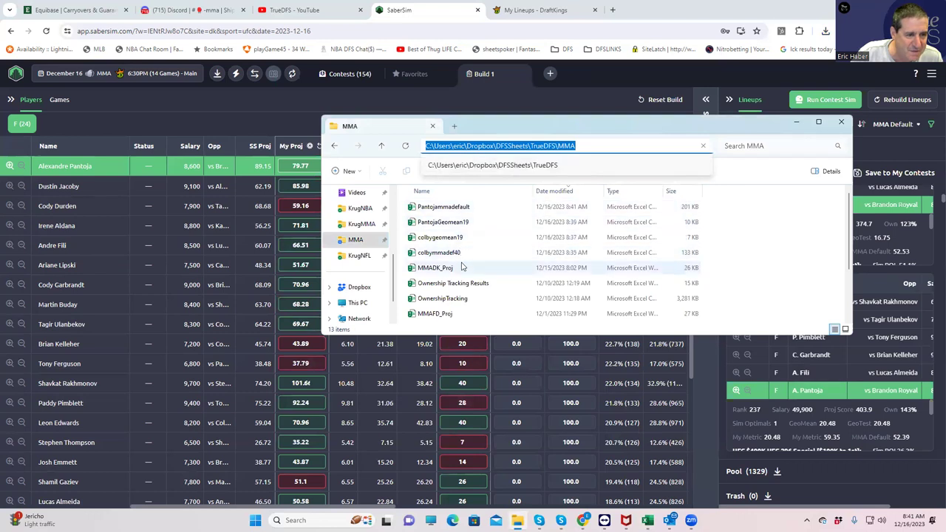
scroll(464, 273, "down", 2)
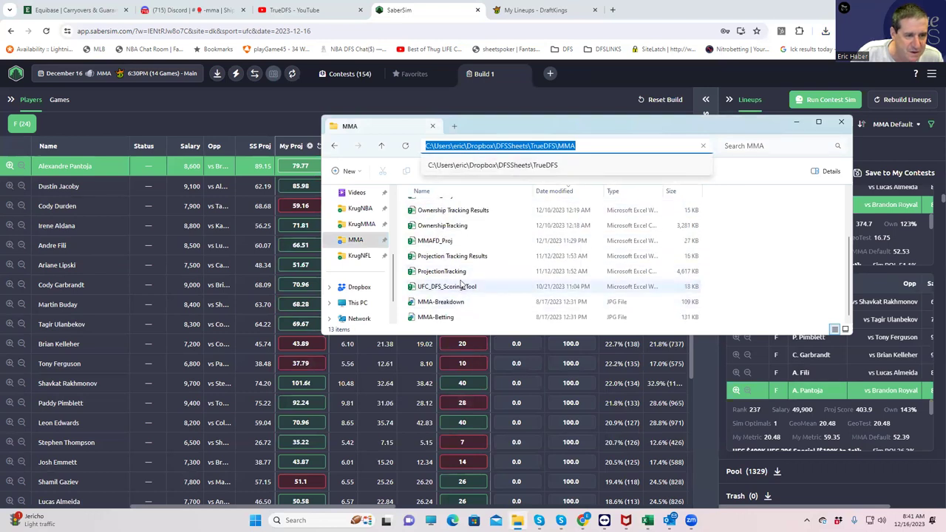
scroll(459, 263, "up", 2)
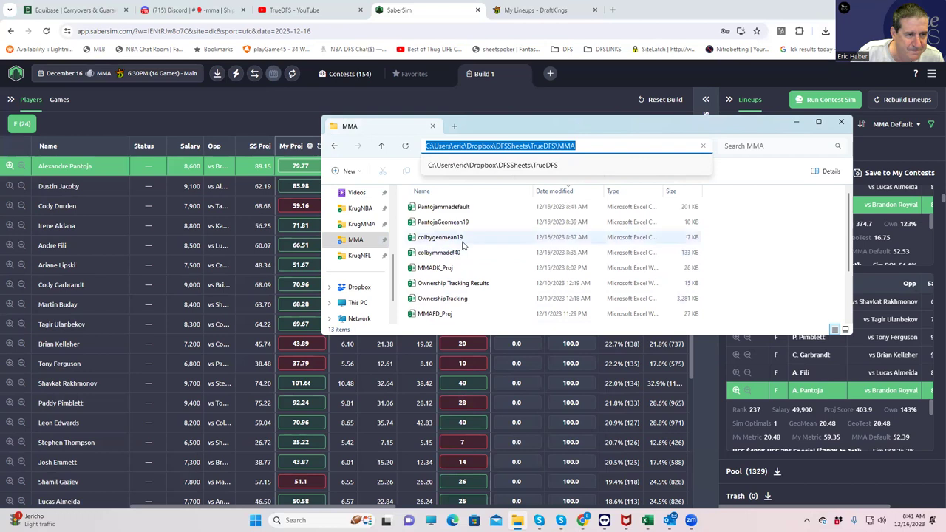
scroll(358, 222, "up", 3)
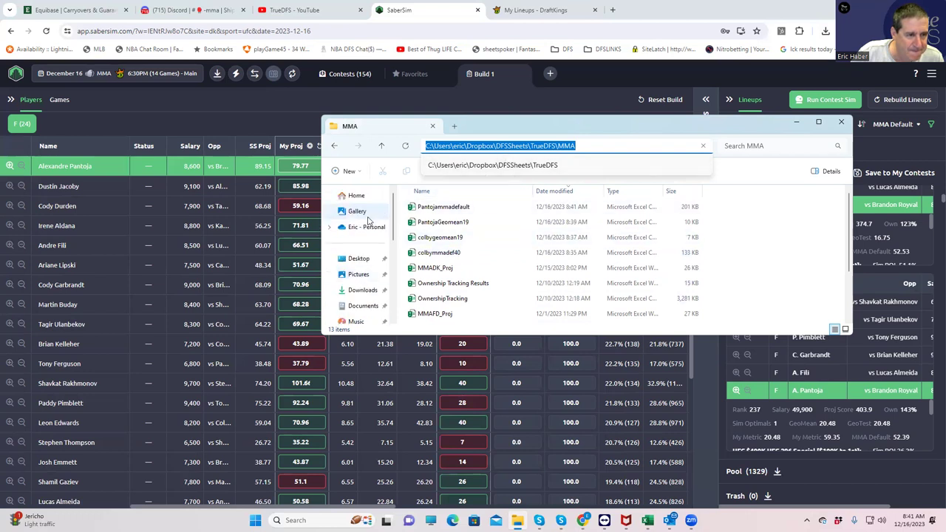
scroll(365, 284, "down", 3)
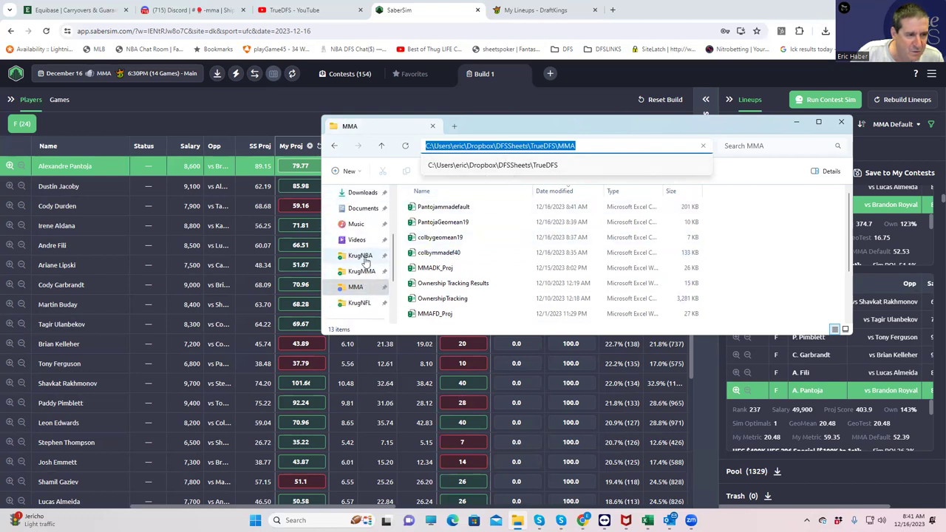
Step: Go to the DFSSheets folder in Dropbox and open the DupeTest1 v3 workbook
left_click(362, 257)
left_click(519, 145)
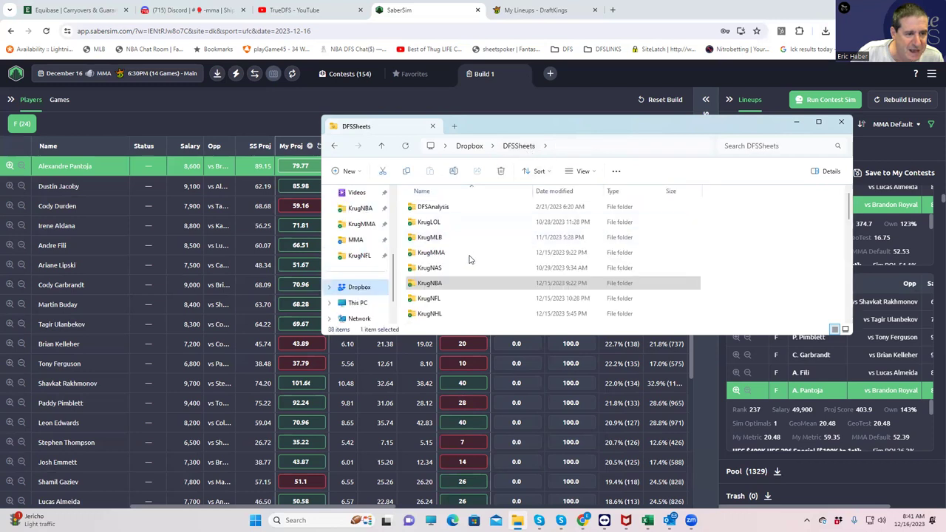
scroll(470, 260, "down", 5)
scroll(469, 260, "down", 2)
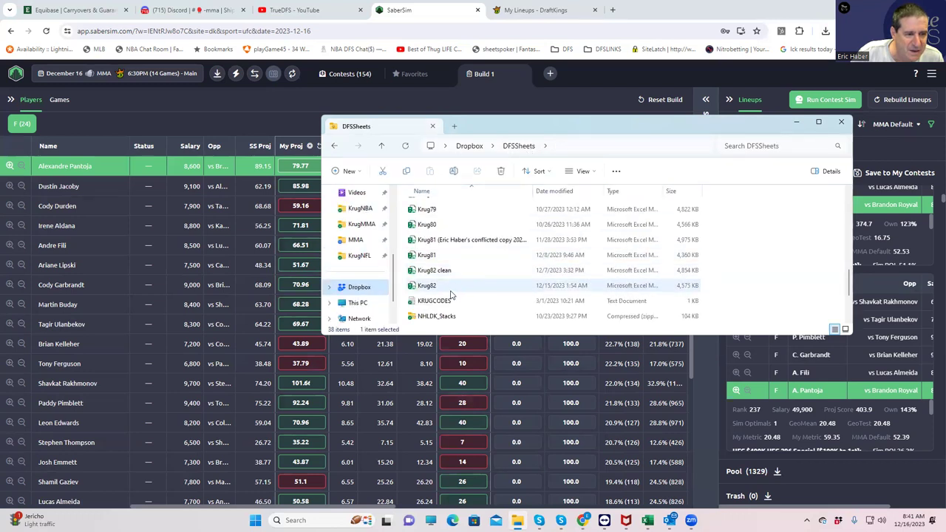
scroll(455, 290, "down", 2)
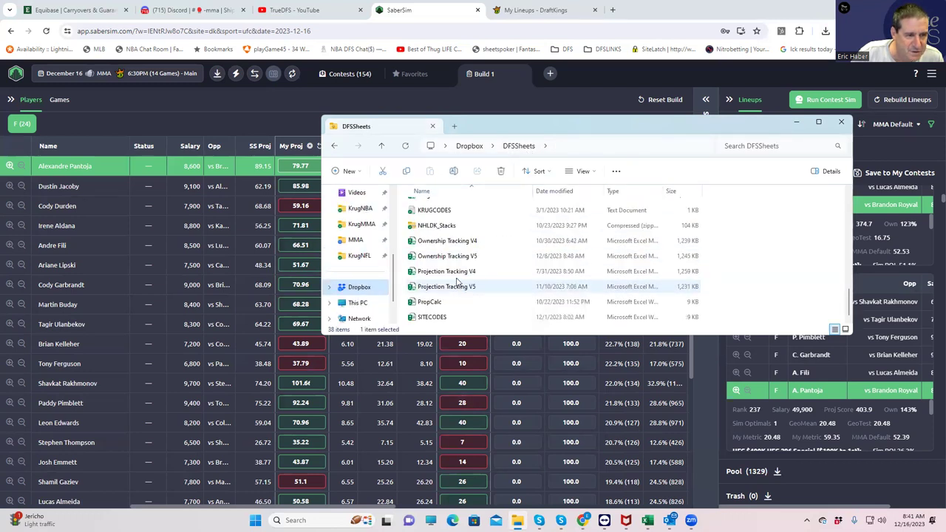
scroll(456, 281, "up", 4)
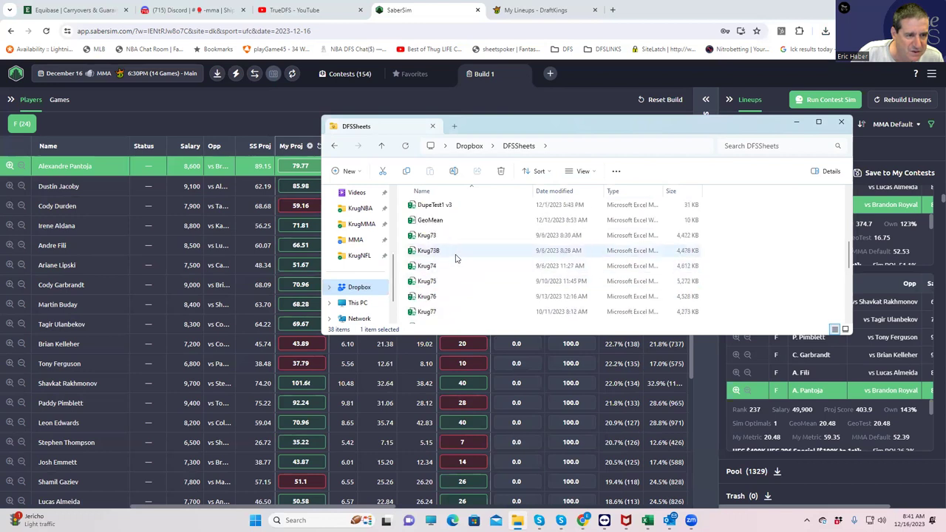
double_click(455, 207)
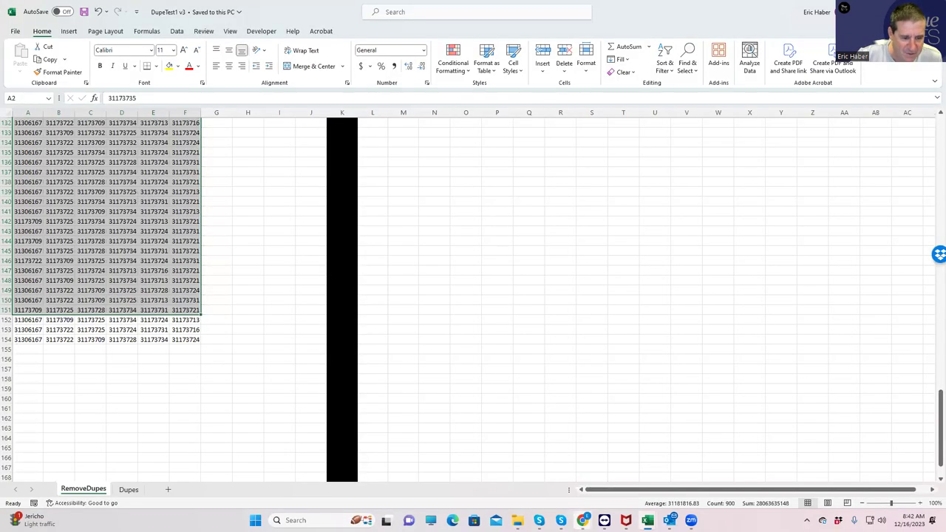
Step: Move the DupeTest1 v3 workbook aside and look up the exported lineup files in the browser's full download history
left_click(518, 520)
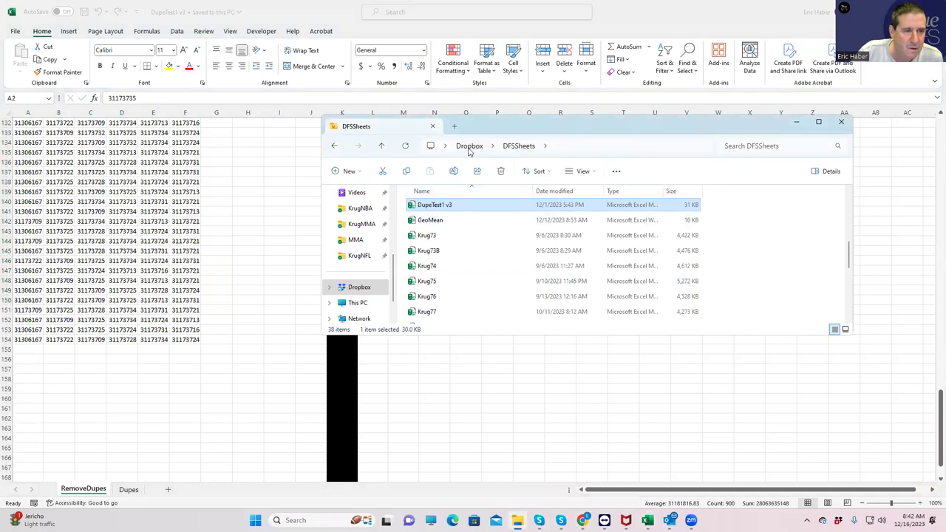
key("alt+Tab")
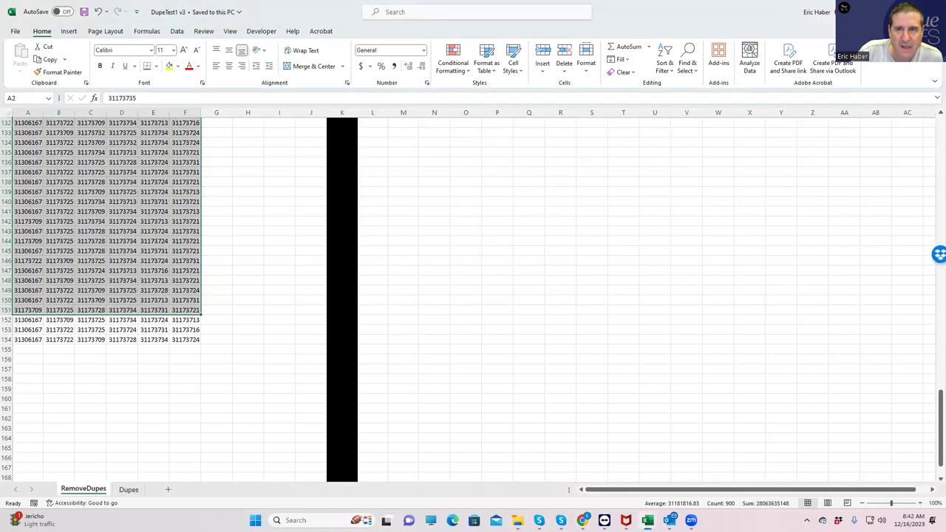
left_click_drag(695, 15, 938, 122)
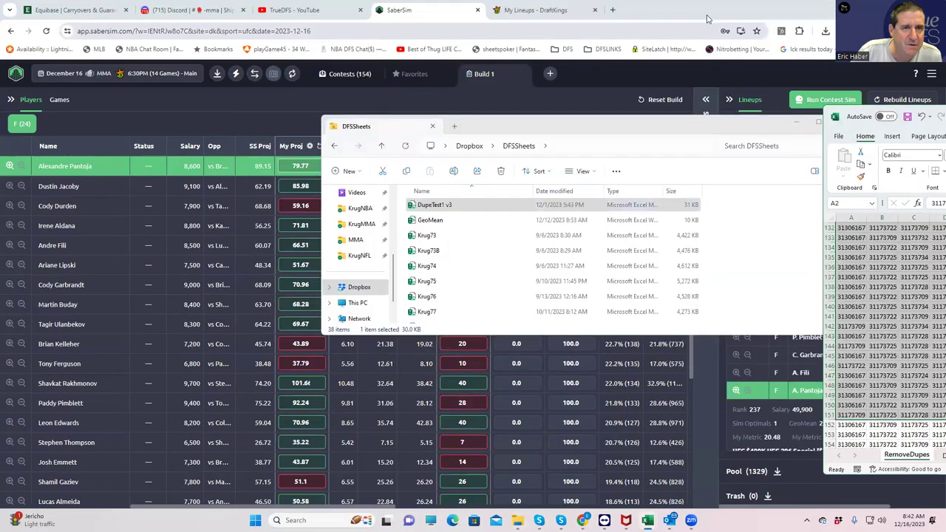
left_click(826, 32)
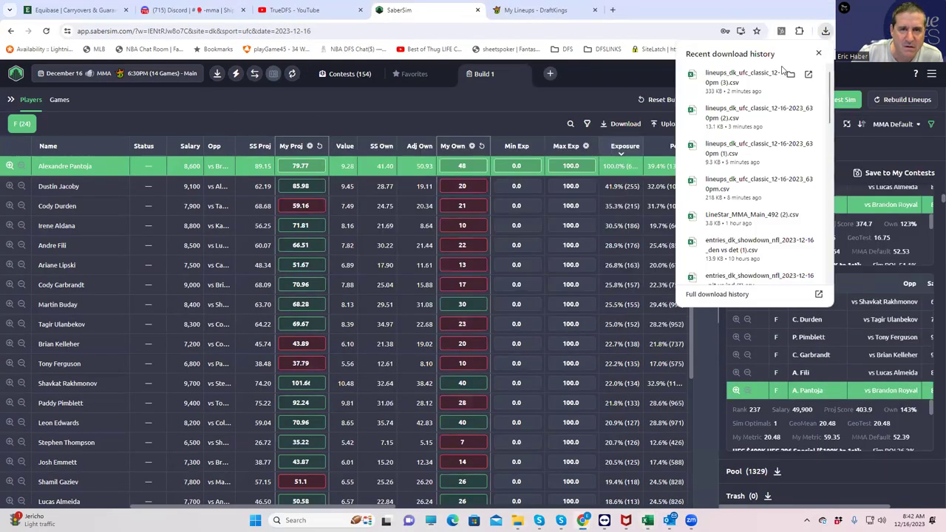
left_click(744, 297)
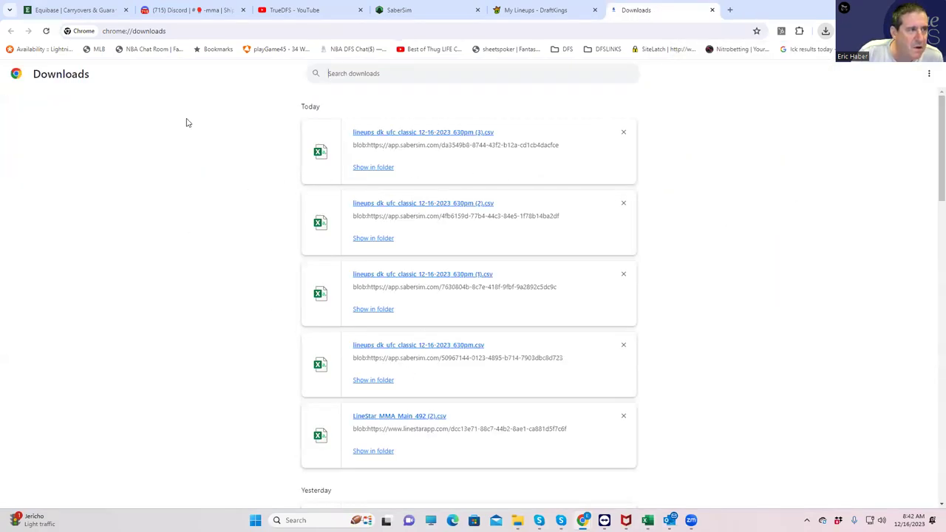
Step: Open colbymmadef40 from the MMA folder in File Explorer and copy its fighter IDs in A2:F51
left_click(517, 520)
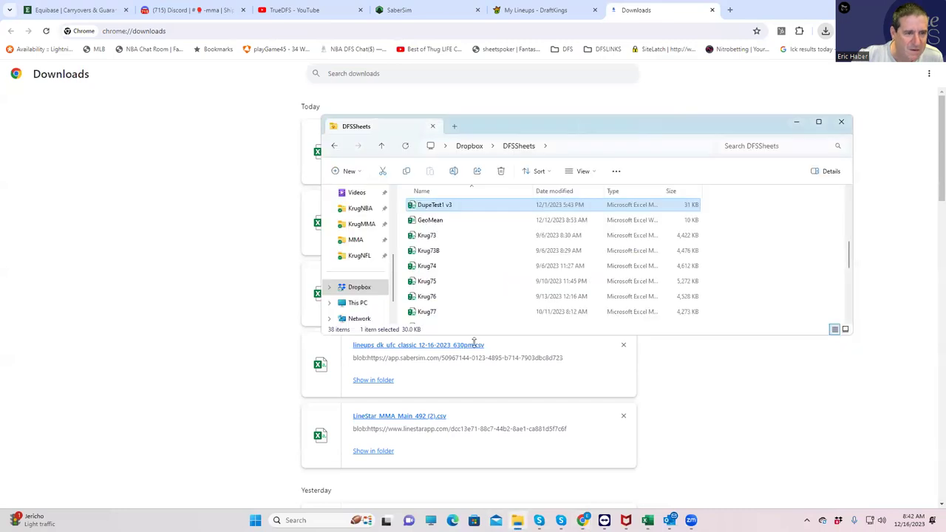
left_click(357, 244)
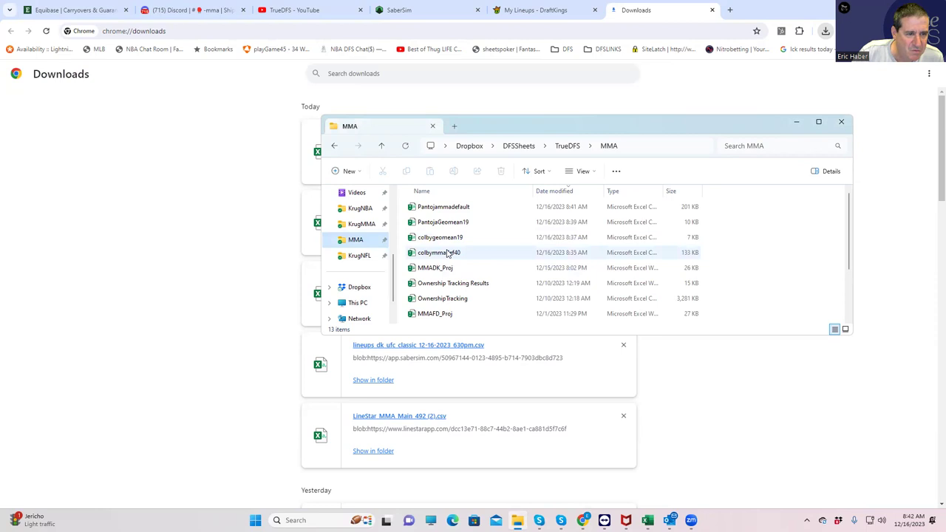
left_click(448, 253)
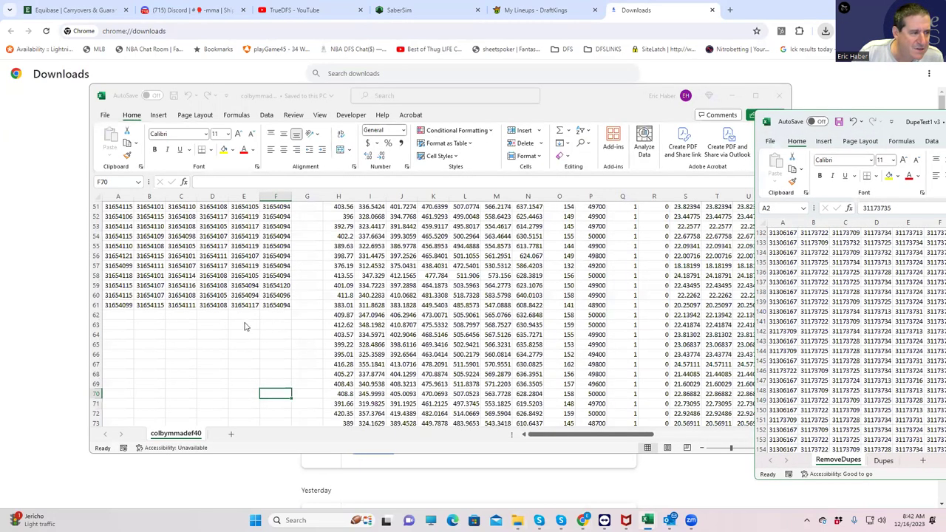
scroll(192, 247, "up", 17)
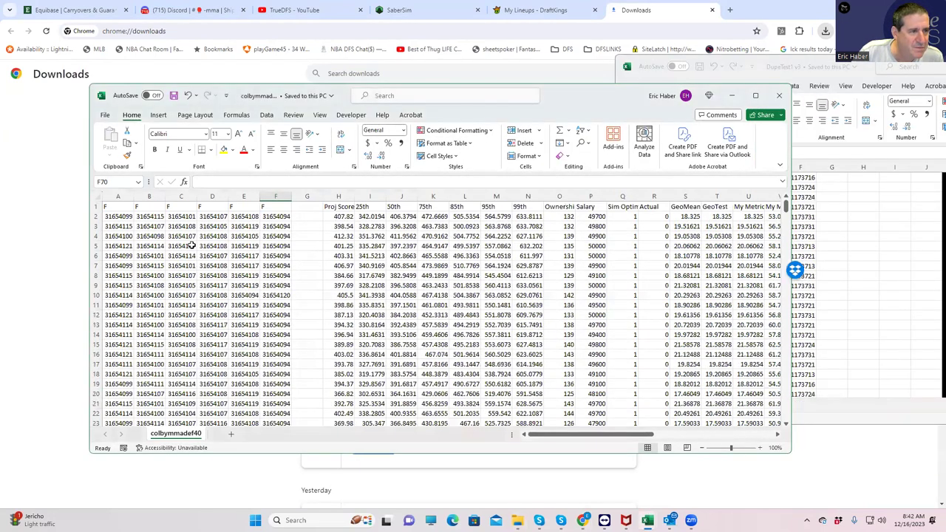
left_click_drag(111, 216, 271, 325)
key("ctrl+c")
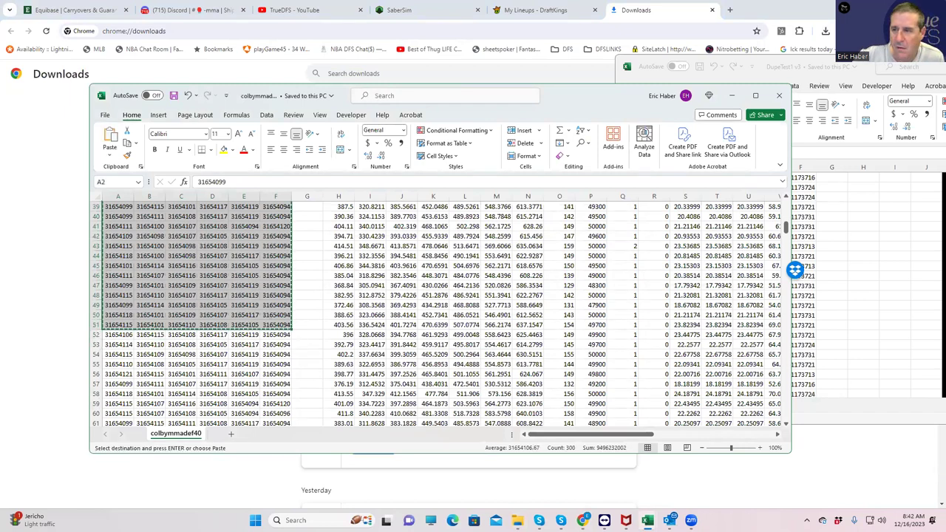
Step: Paste the copied Colby lineups over the old IDs starting at A2 of the RemoveDupes sheet in DupeTest1 v3
key("alt+Tab")
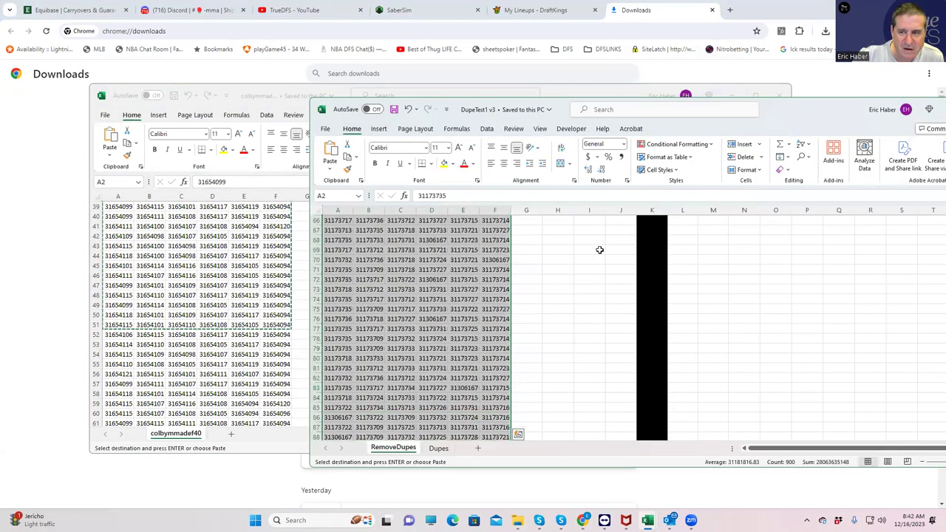
scroll(600, 250, "up", 20)
left_click_drag(334, 279, 342, 232)
left_click(338, 231)
key("ctrl+v")
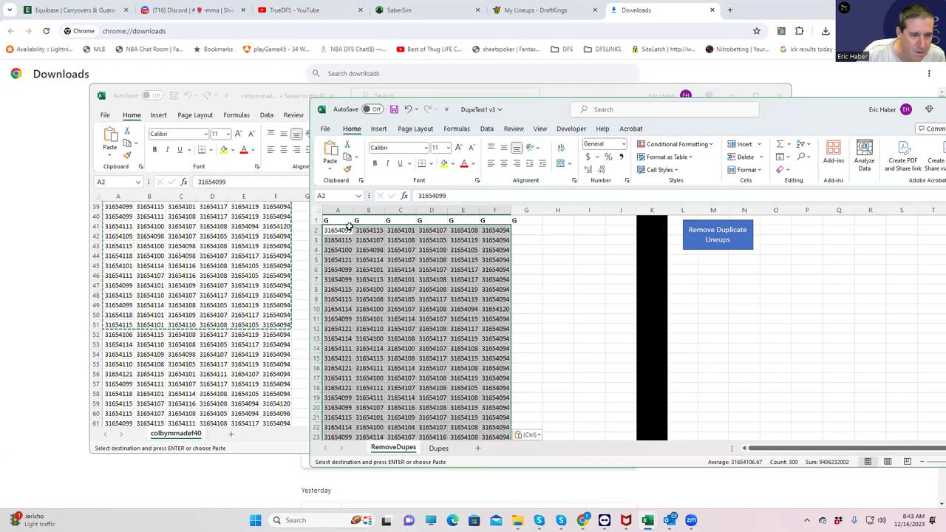
left_click(582, 267)
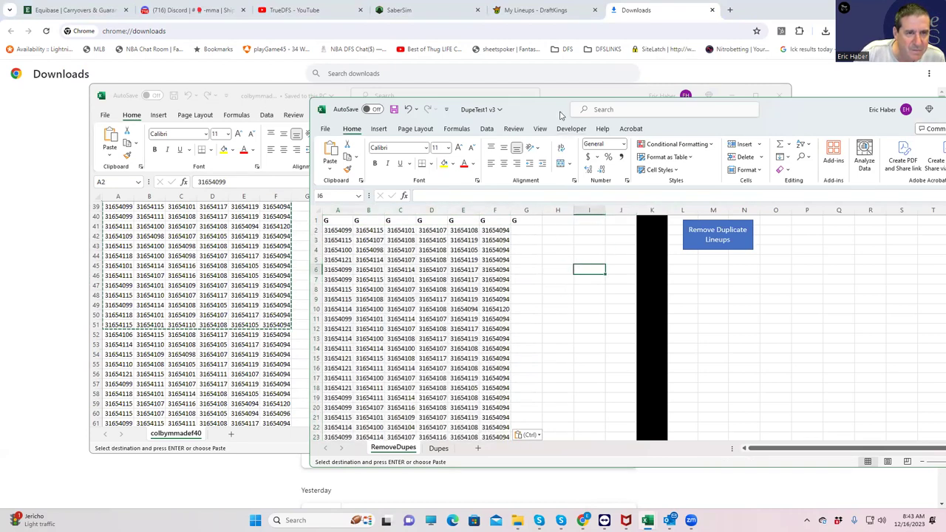
Step: Minimize colbymmadef40, copy the lineup IDs from colbygeomean19, and paste them at A52 of the RemoveDupes sheet
left_click_drag(560, 116, 656, 125)
left_click(651, 95)
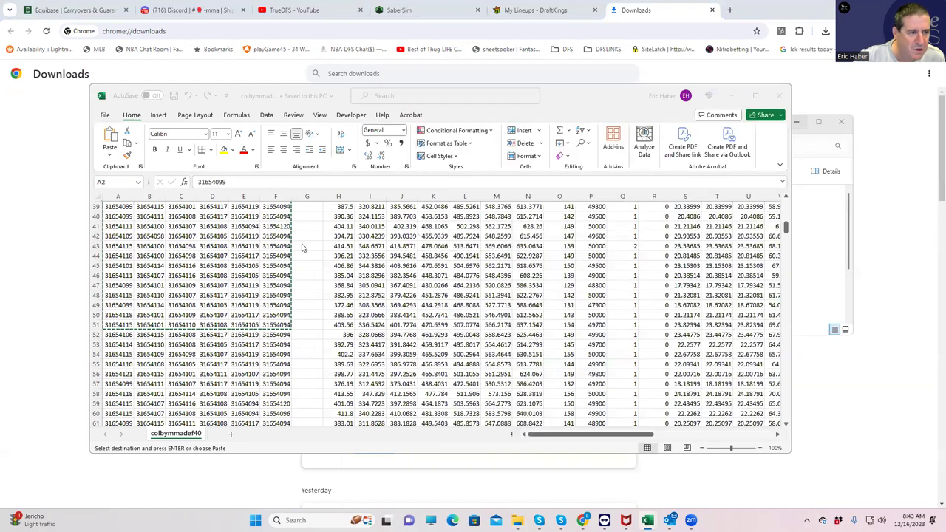
key("super+Down")
left_click(446, 237)
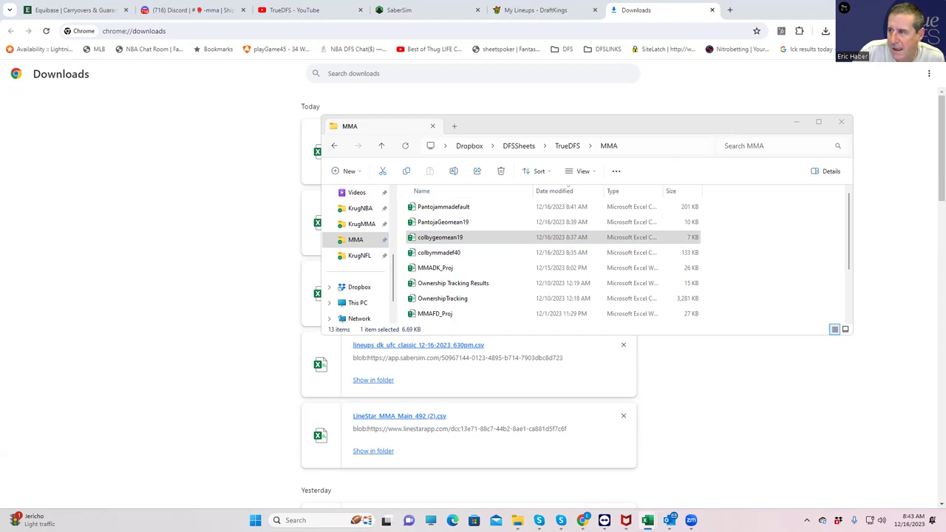
left_click(558, 269)
left_click(362, 299)
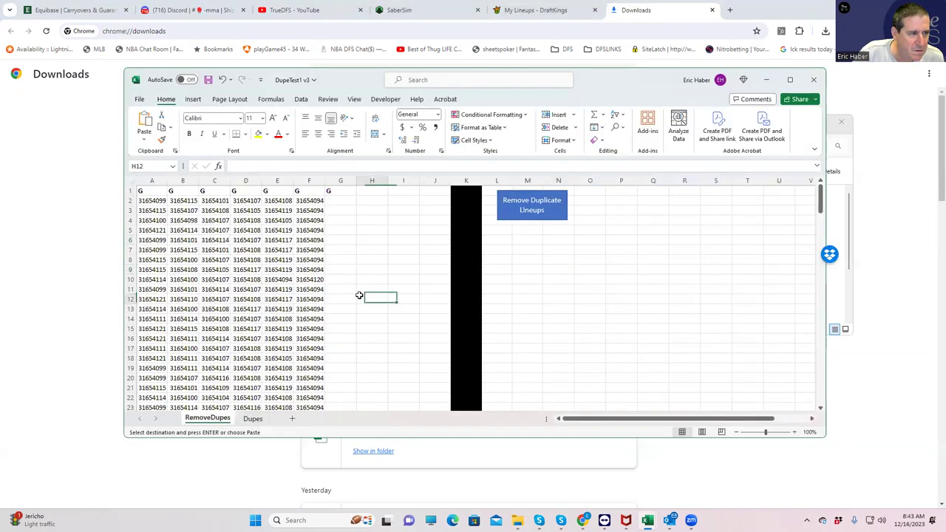
scroll(424, 313, "down", 16)
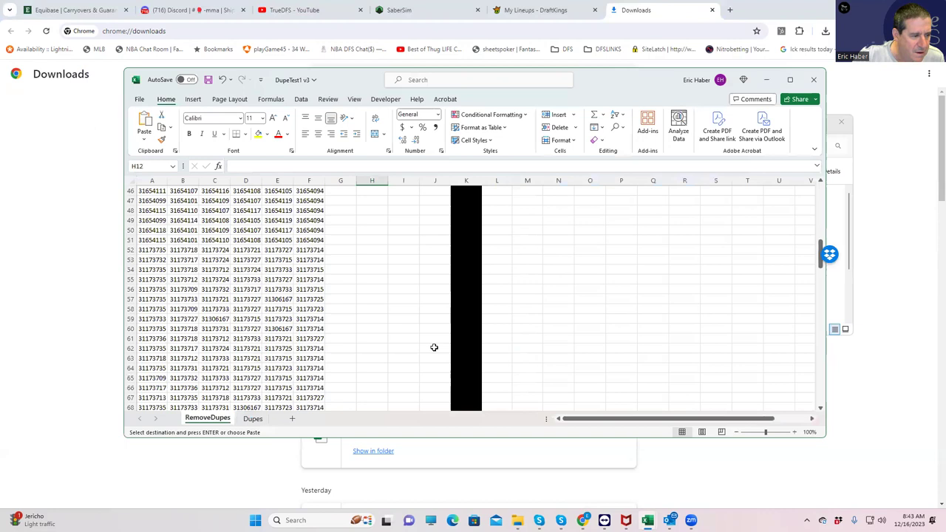
left_click(155, 219)
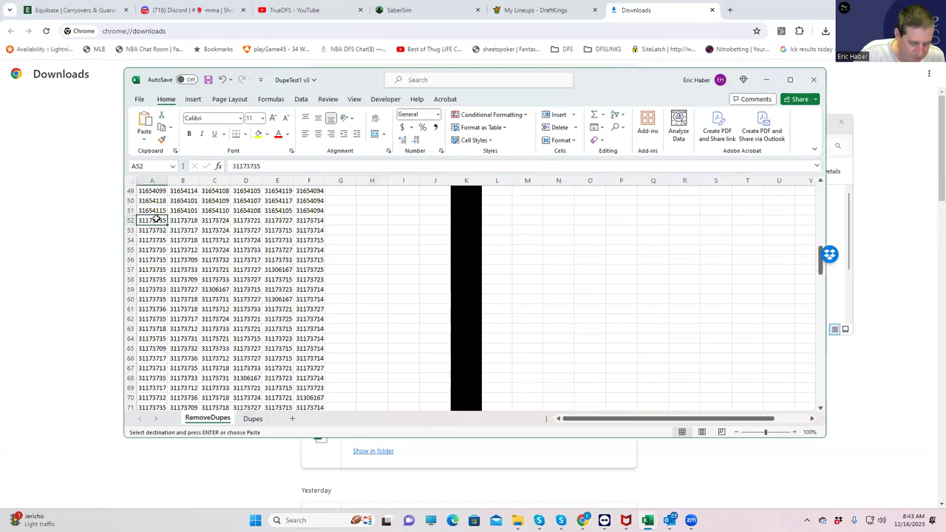
key("ctrl+v")
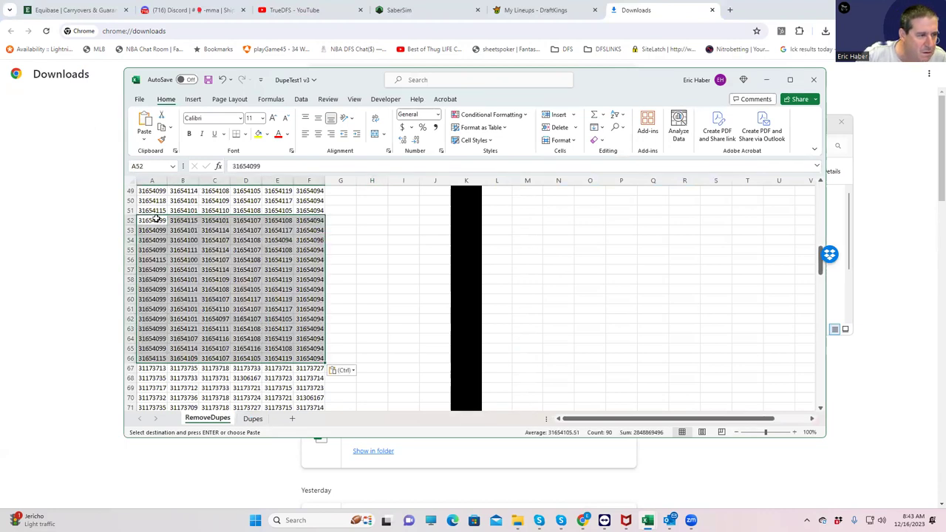
Step: Clear the leftover old fighter IDs in columns A to F from row 67 down to the end of the list
left_click_drag(151, 368, 311, 404)
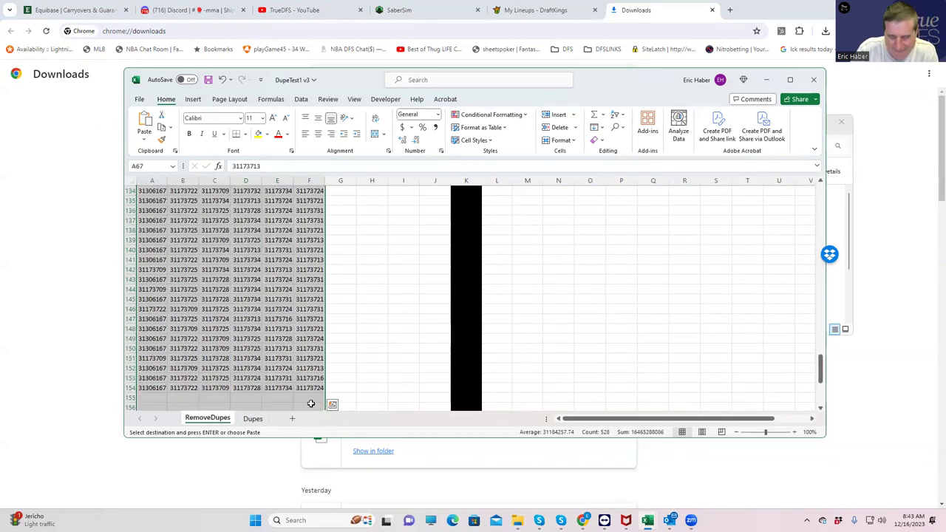
key("Delete")
scroll(365, 325, "up", 2)
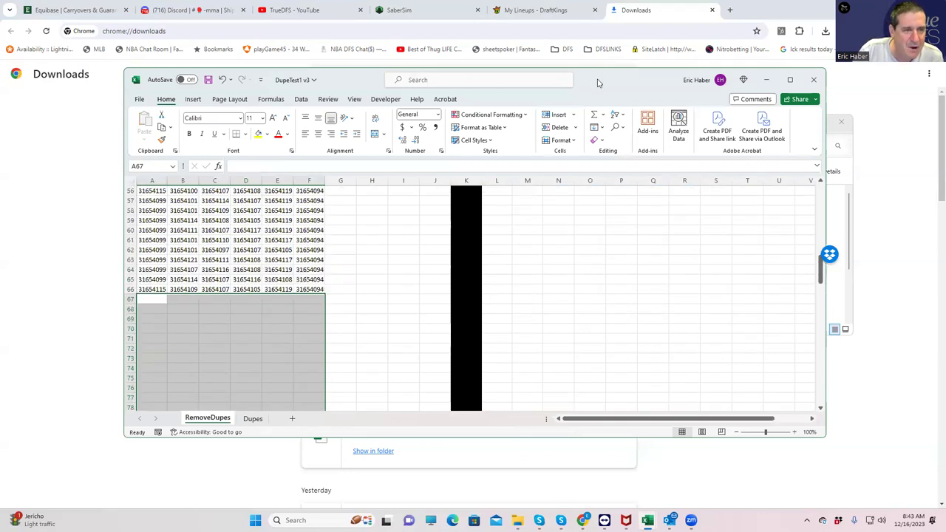
Step: Minimize DupeTest1 v3, open Pantojammadefault from the MMA folder, and copy its fighter IDs in A2:F41
left_click(767, 80)
left_click(457, 211)
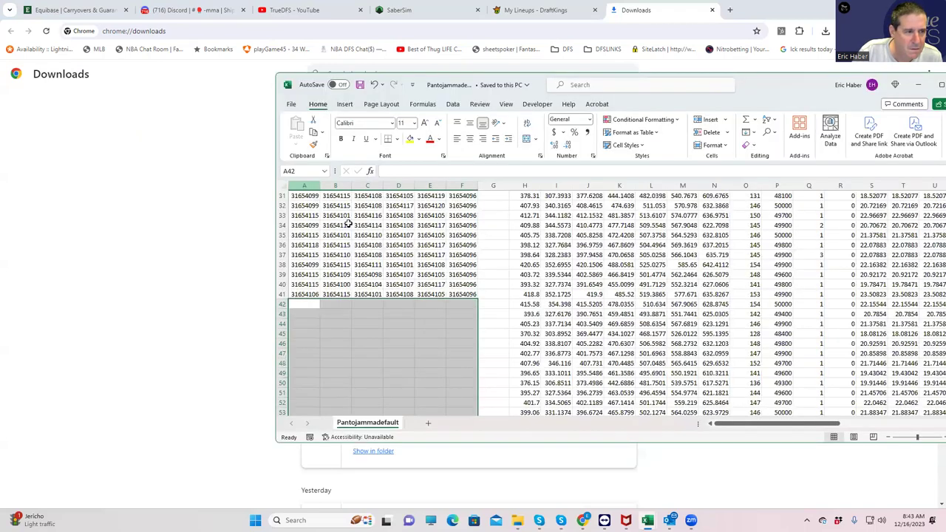
scroll(339, 192, "up", 1)
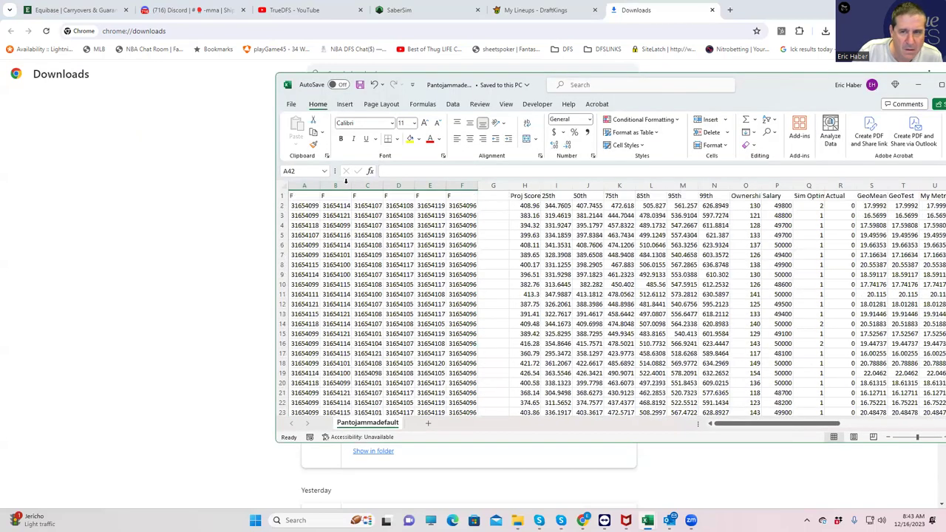
left_click_drag(304, 205, 466, 391)
key("ctrl+c")
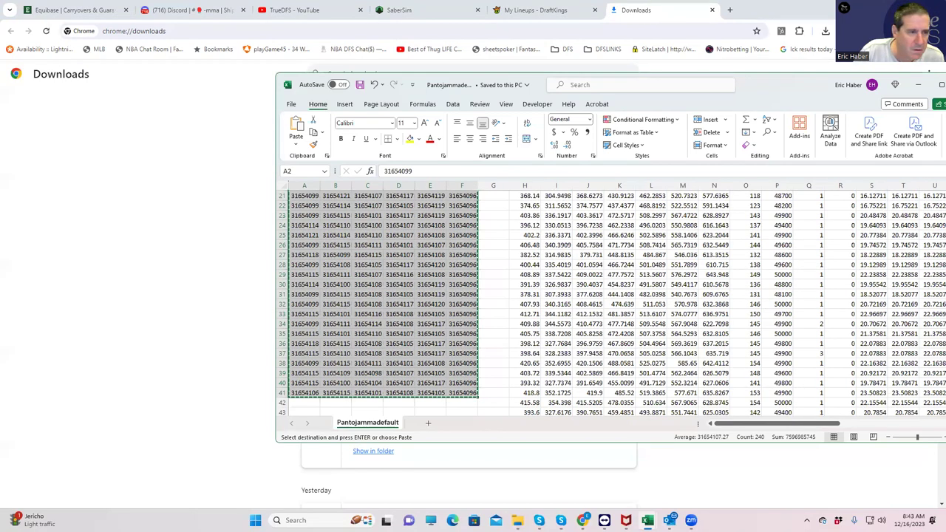
Step: Paste the Pantojammadefault lineups at A67 of the RemoveDupes sheet and move the workbook window aside
key("alt+Tab")
left_click(291, 268)
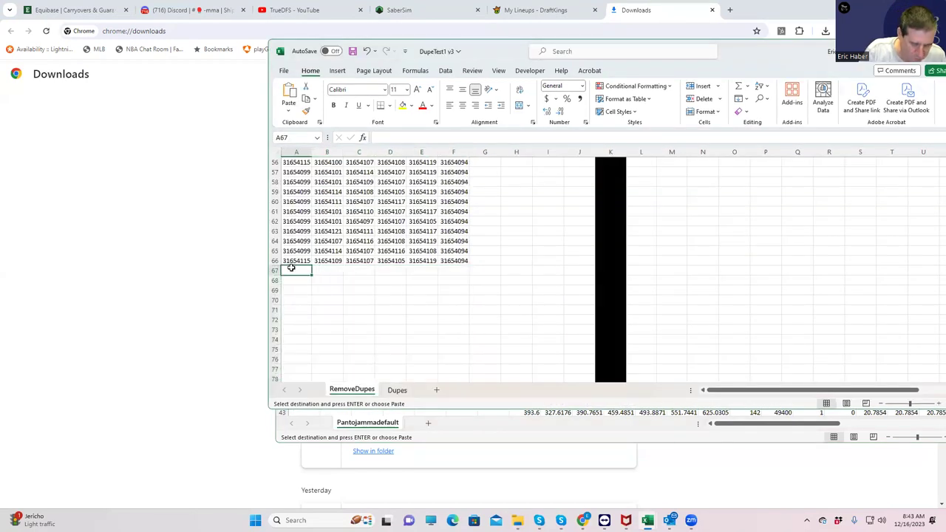
key("ctrl+v")
scroll(509, 306, "down", 9)
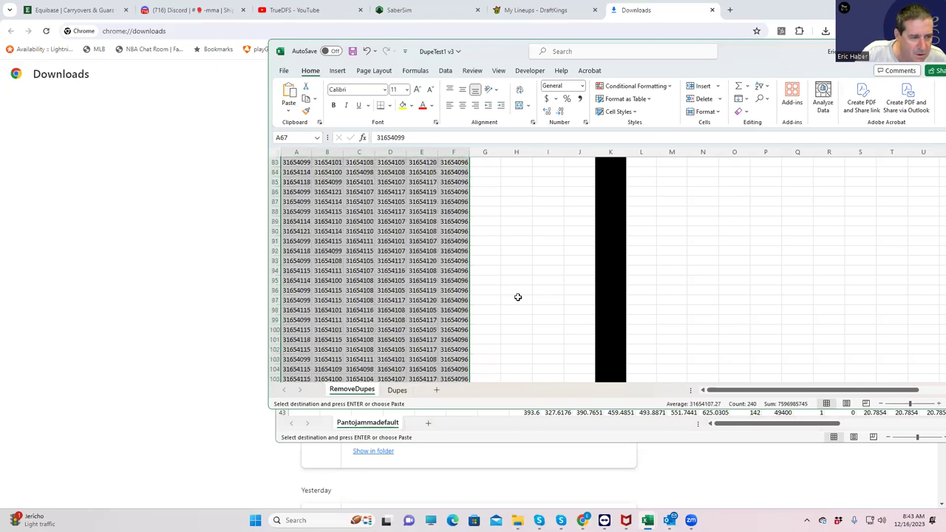
scroll(517, 294, "down", 5)
left_click_drag(737, 56, 841, 51)
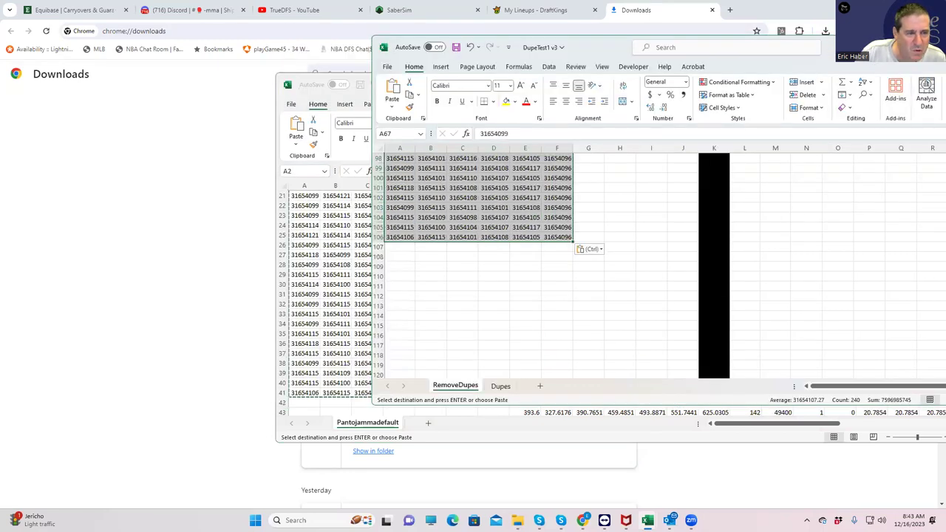
Step: Minimize Pantojammadefault, open PantojaGeomean19 from the MMA folder, and copy its fighter IDs in A2:F23
key("alt+Tab")
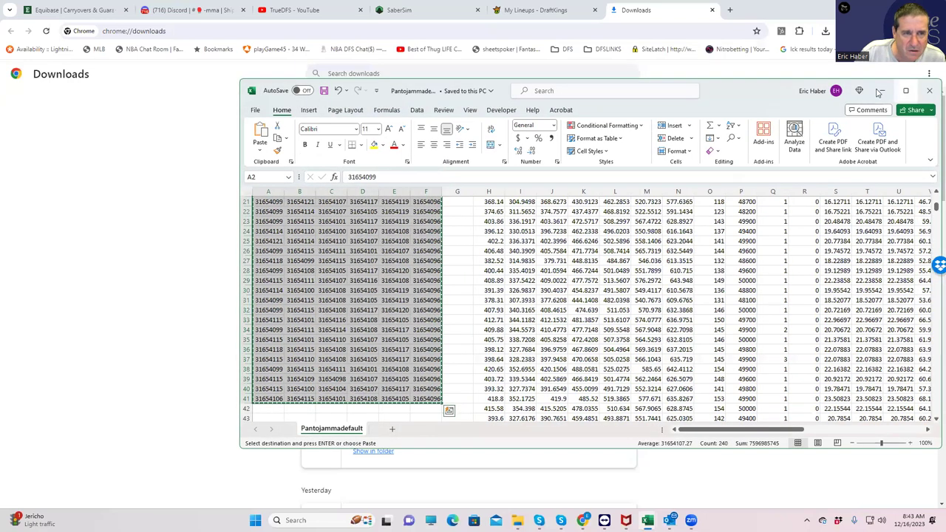
left_click(879, 91)
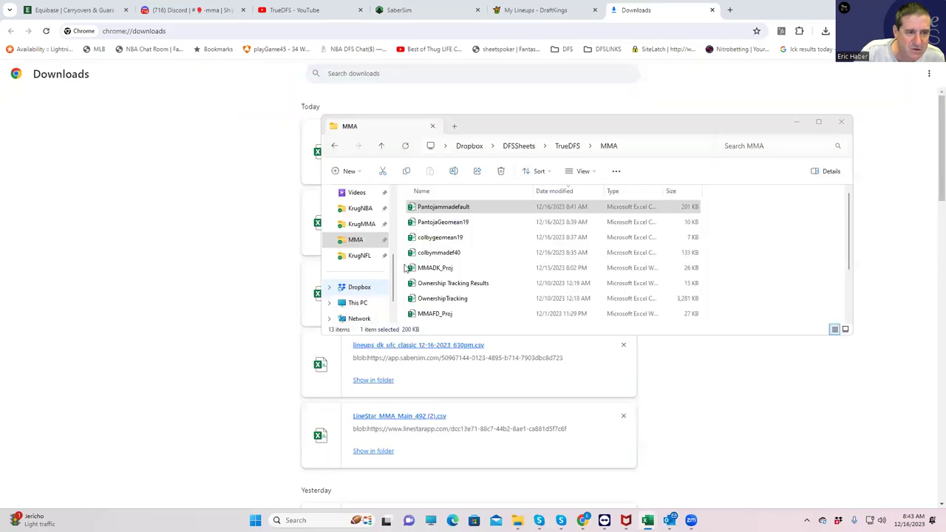
left_click(442, 224)
double_click(441, 225)
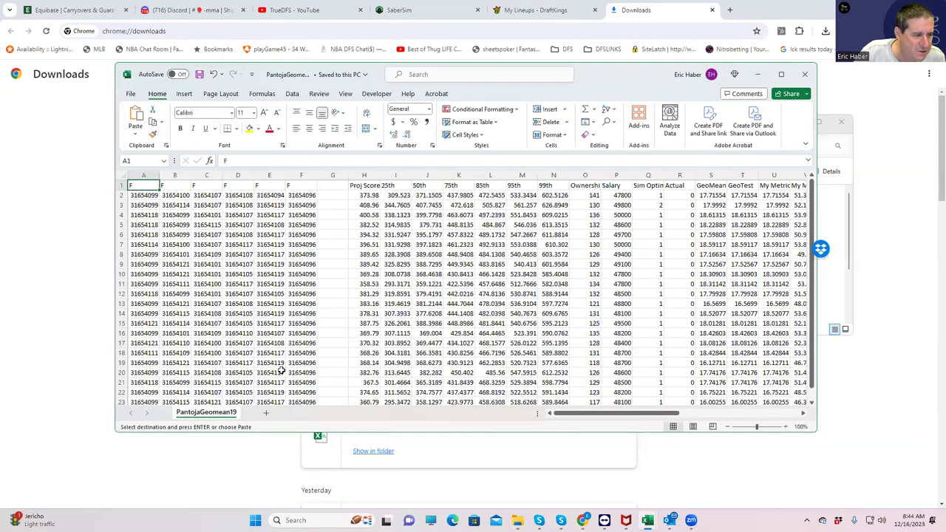
key("Down")
key("ctrl+v")
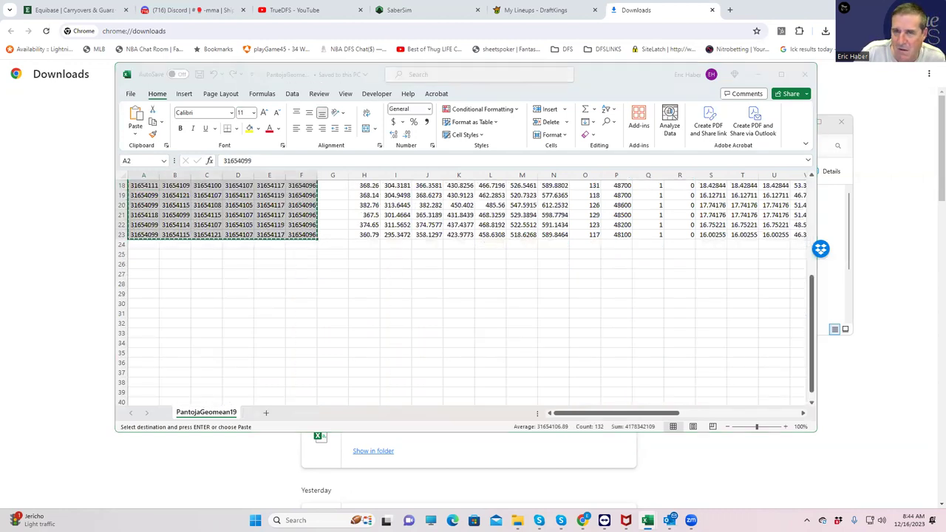
Step: Paste the PantojaGeomean19 lineups at A107 of the RemoveDupes sheet, below the existing entries
left_click(209, 287)
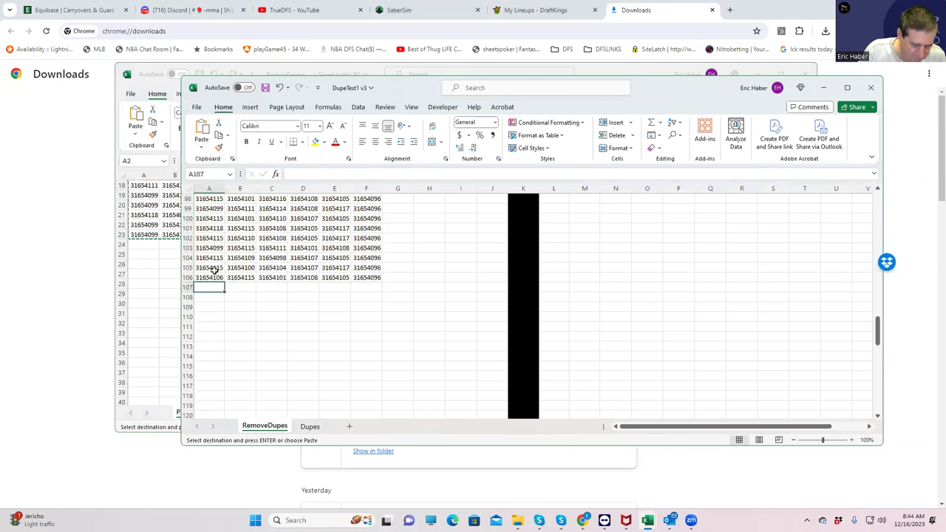
key("ctrl+v")
scroll(436, 338, "down", 5)
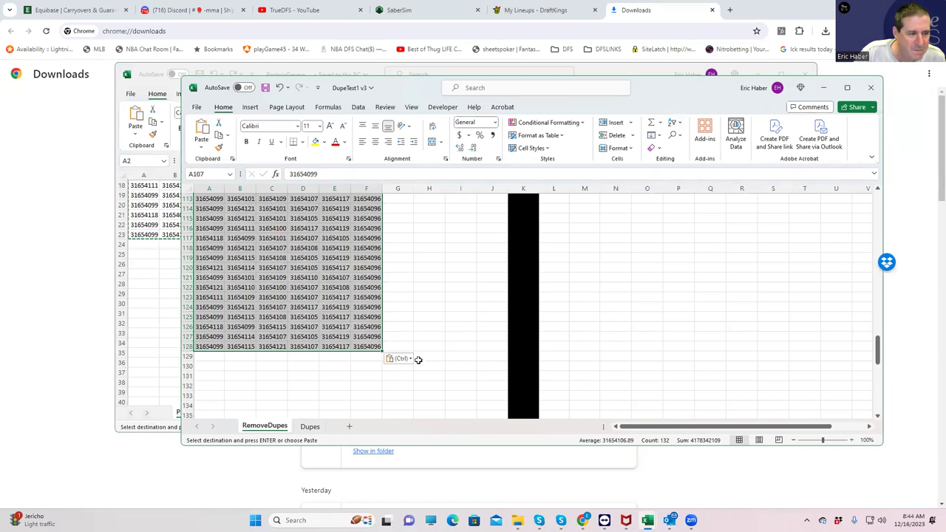
Step: Run Remove Duplicate Lineups on the combined list and open the Dupes sheet
left_click_drag(879, 348, 879, 196)
left_click(590, 218)
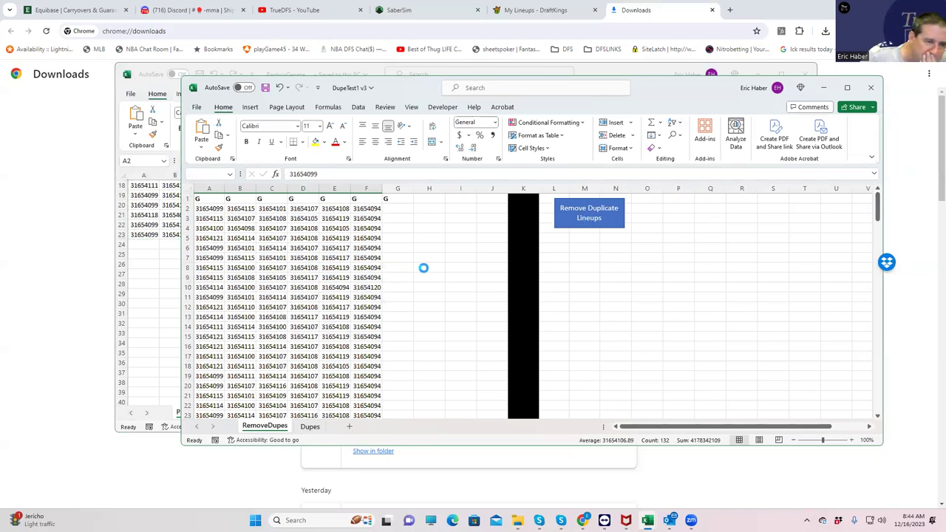
left_click(311, 429)
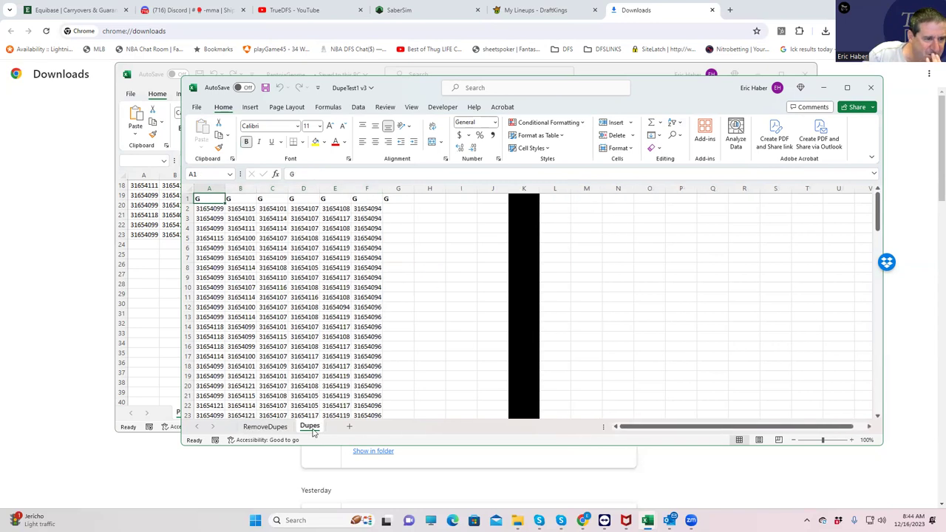
Step: Check the entries on the Dupes sheet and the remaining lineups down to the end of the RemoveDupes sheet
scroll(742, 320, "down", 6)
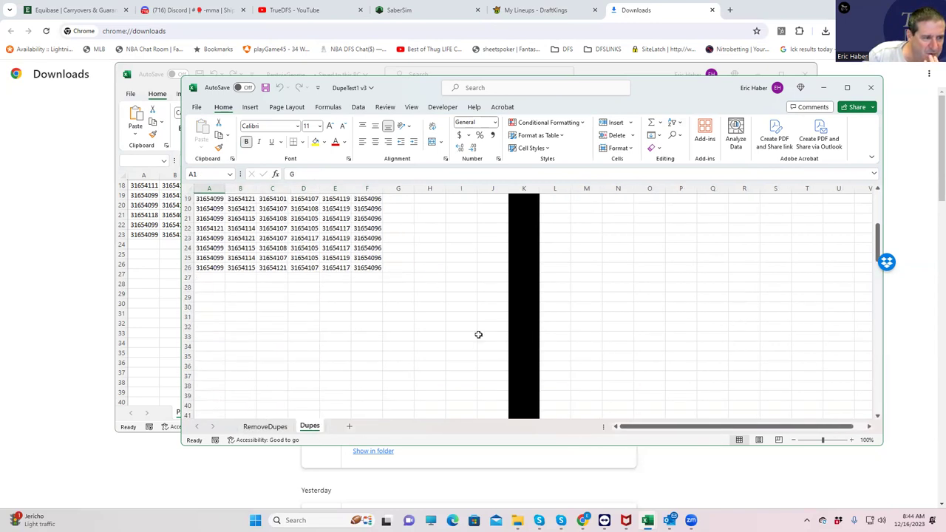
left_click(275, 427)
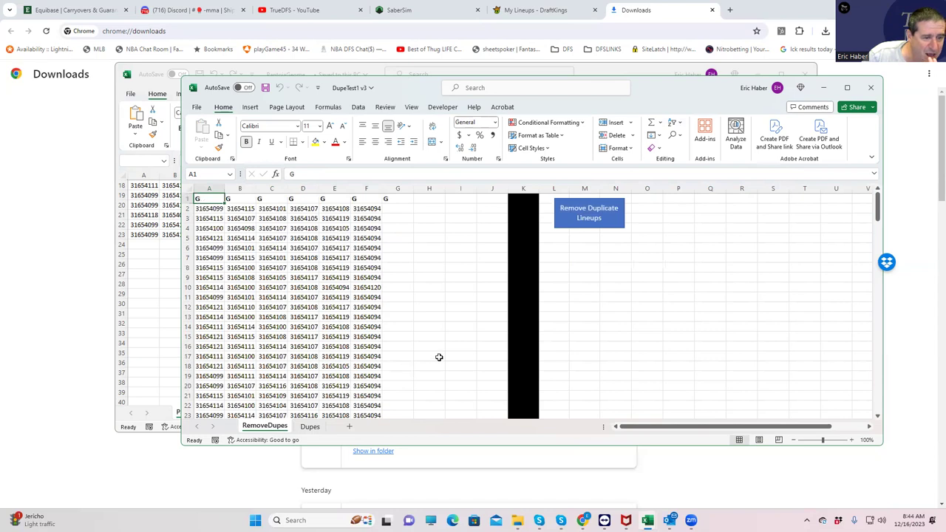
scroll(440, 356, "down", 14)
scroll(442, 356, "down", 14)
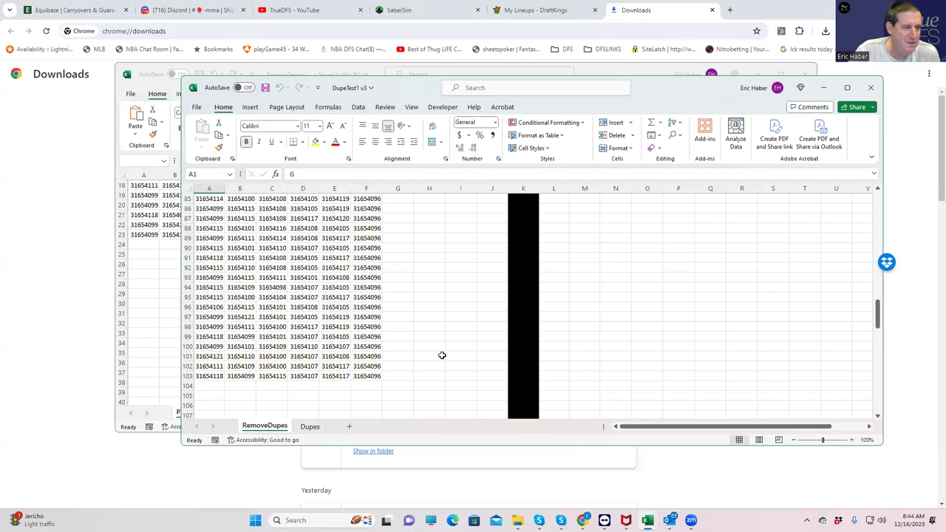
Step: Bring up the PantojaGeomean19 workbook and close it
left_click(157, 309)
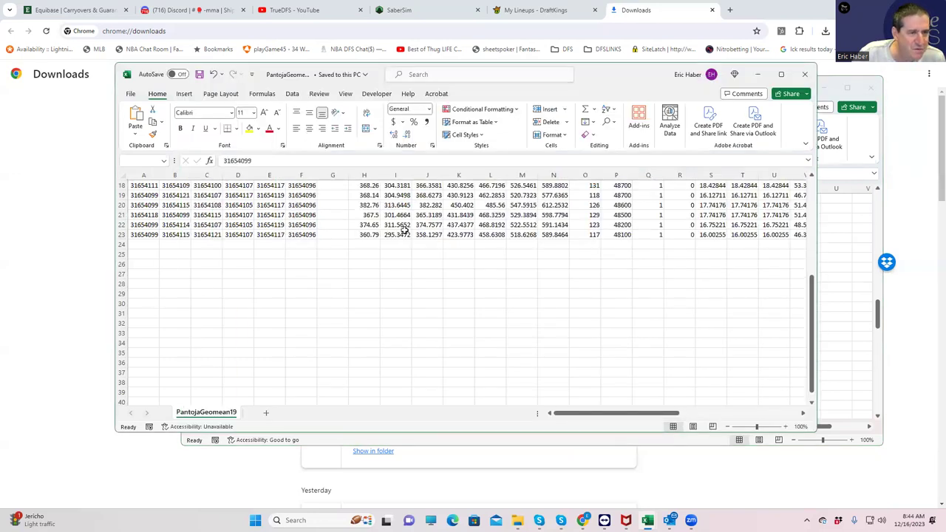
key("ctrl+shift+Down")
key("ctrl+shift+Right")
key("alt+F4")
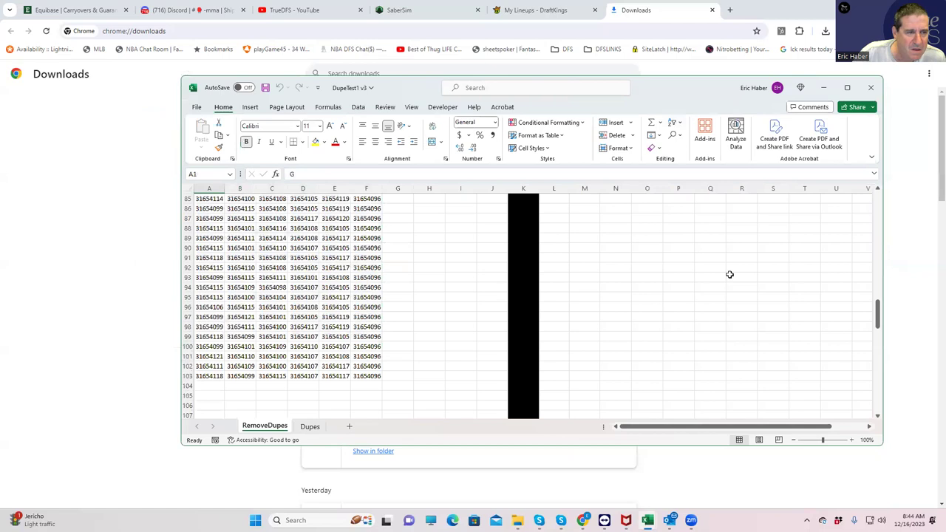
Step: Look through the remaining lineups on the RemoveDupes sheet, and minimize DupeTest1 v3
scroll(432, 259, "up", 20)
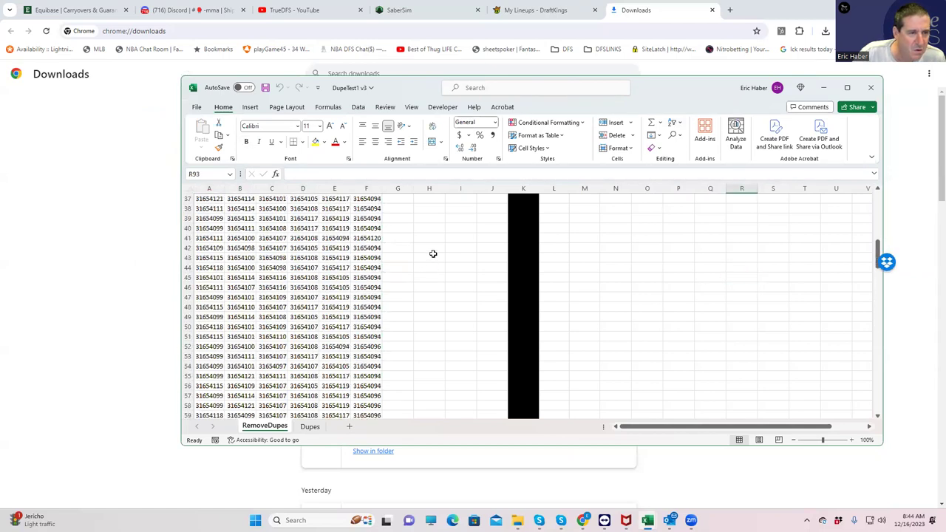
left_click(432, 256)
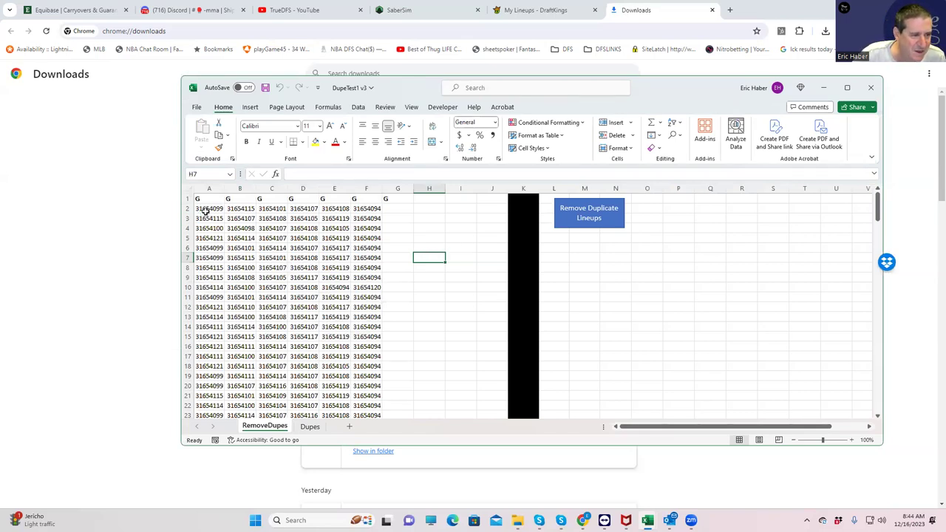
left_click(467, 279)
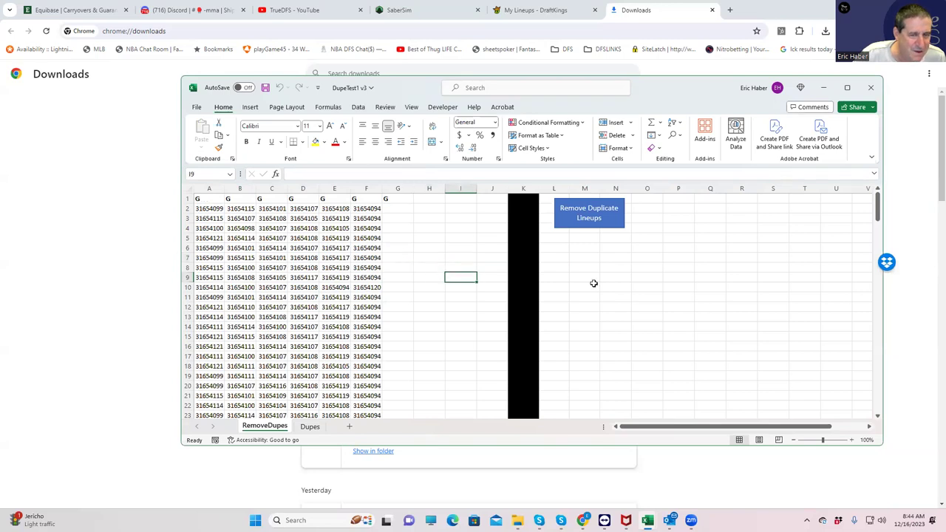
left_click_drag(879, 222, 887, 270)
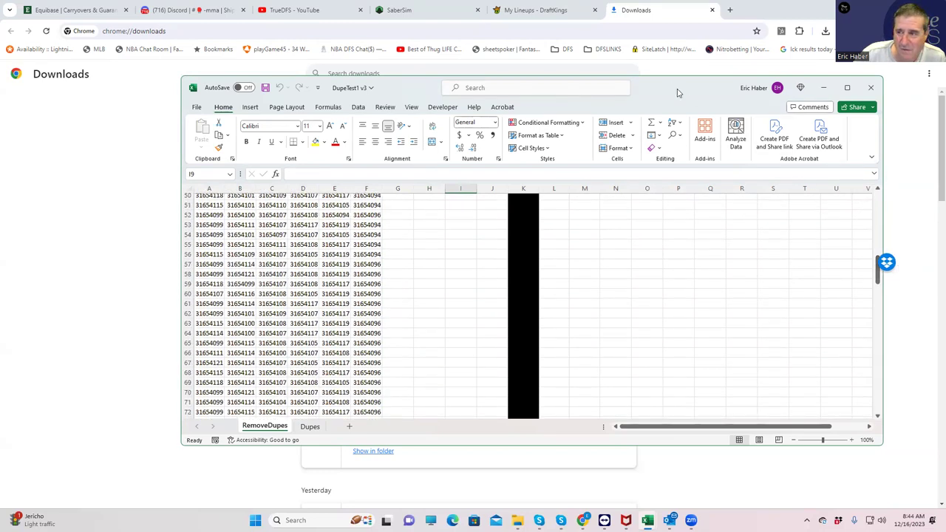
left_click(823, 87)
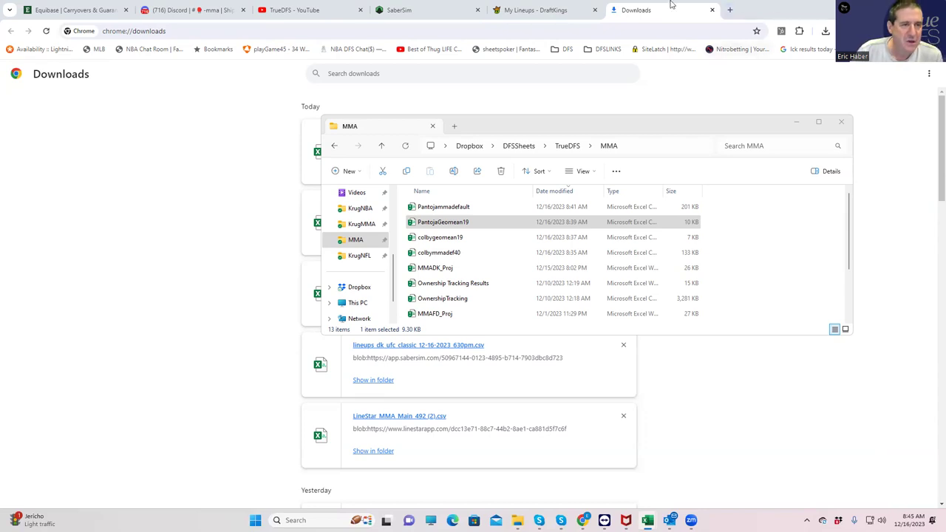
Step: Switch to SaberSim, sort the lineups by MMA Sim Diversity 10, and remove the filter requiring Alexandre Pantoja
left_click(434, 16)
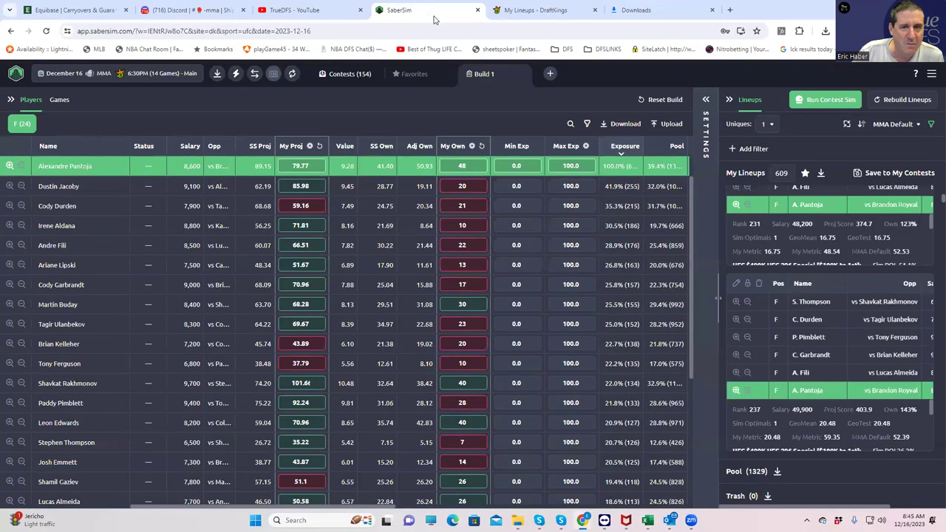
left_click(896, 124)
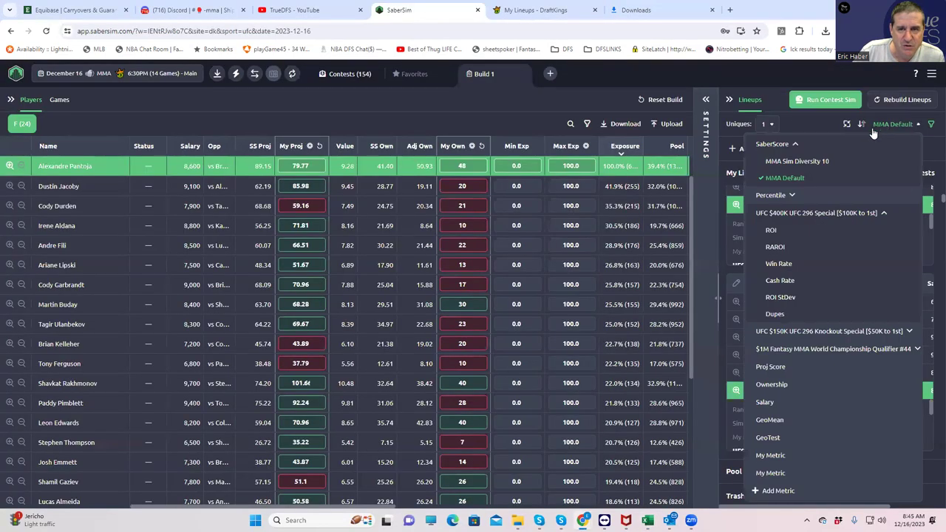
left_click(808, 162)
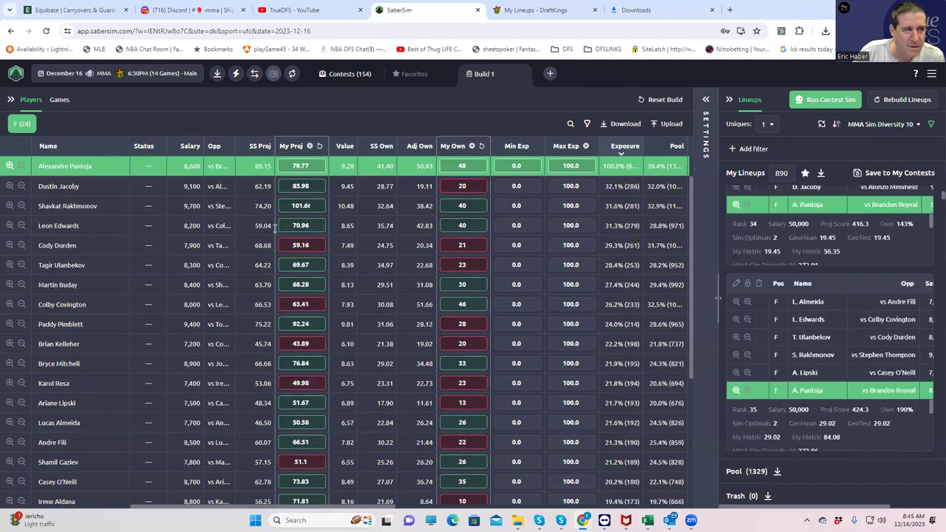
left_click(9, 167)
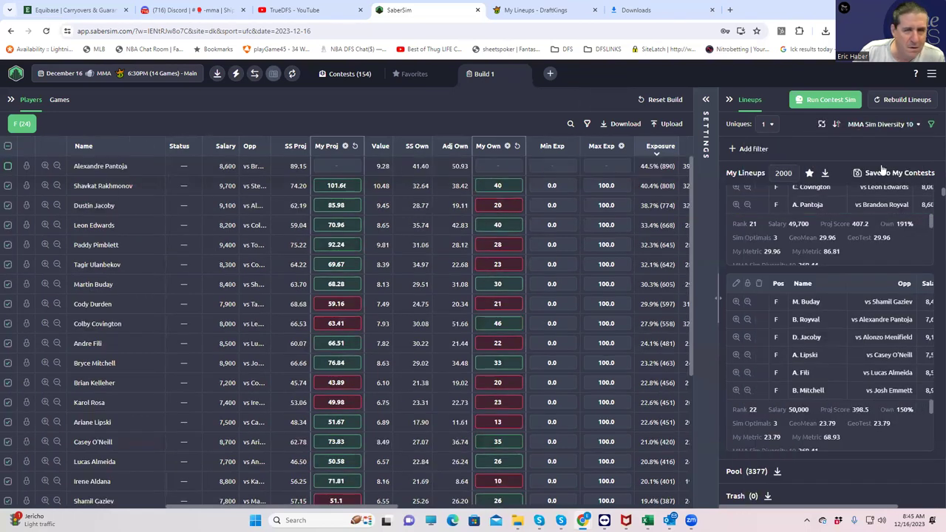
Step: Sort the lineups by the UFC $400K special's RAROI and try excluding Alexandre Pantoja with the lineup count cleared
left_click(895, 125)
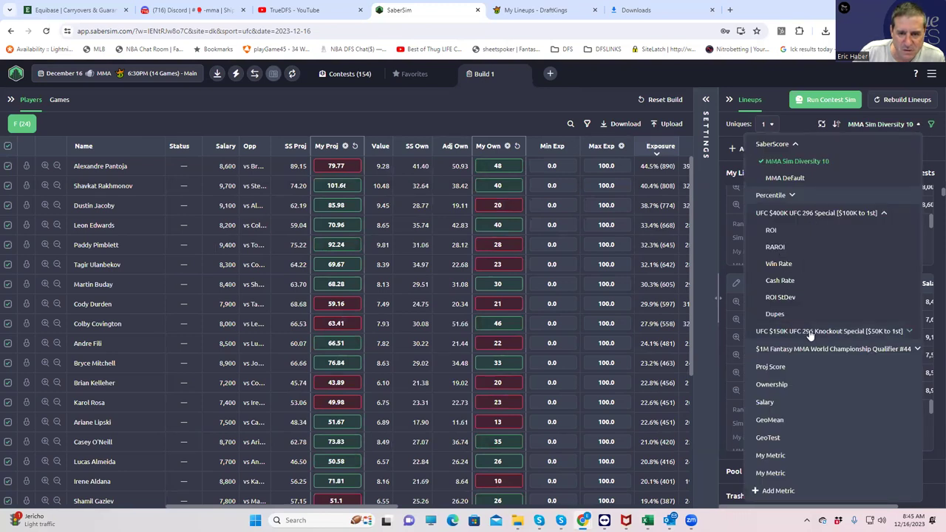
left_click(774, 249)
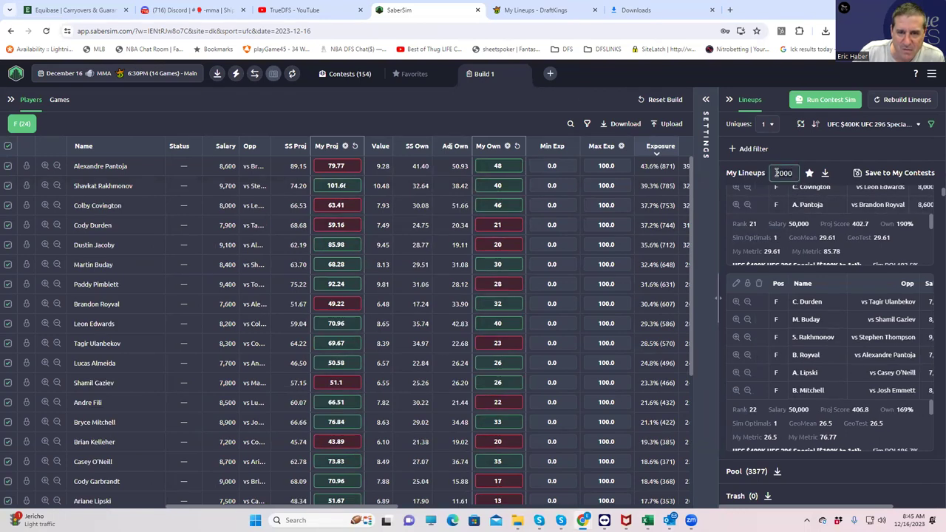
key("BackSpace")
key("BackSpace")
key("BackSpace")
key("BackSpace")
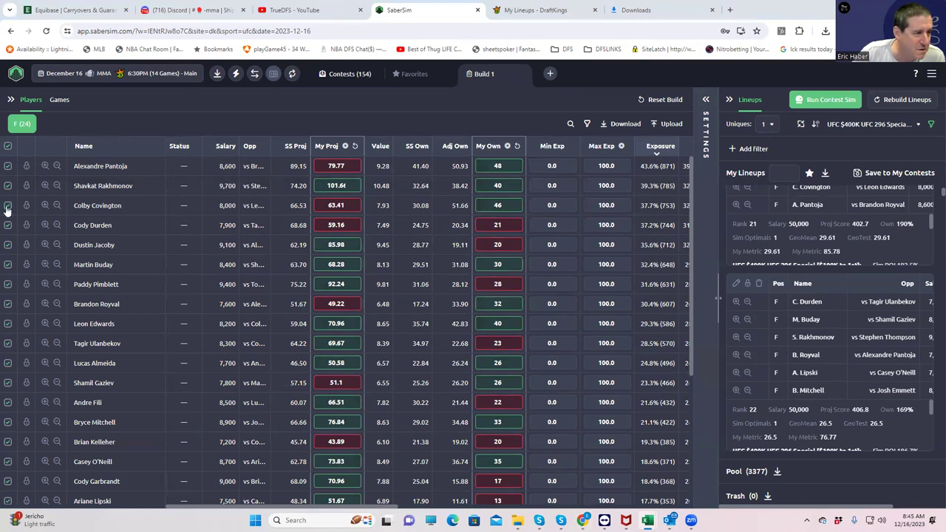
left_click(57, 166)
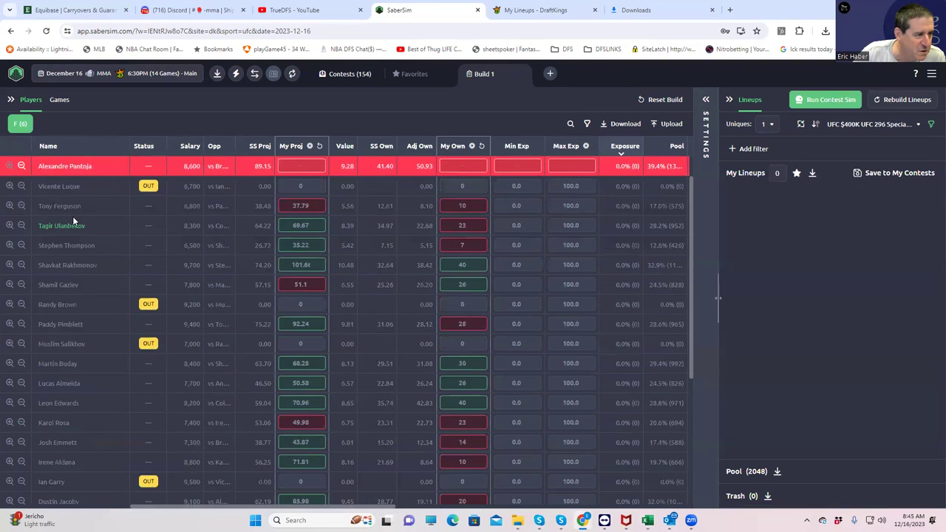
left_click(22, 167)
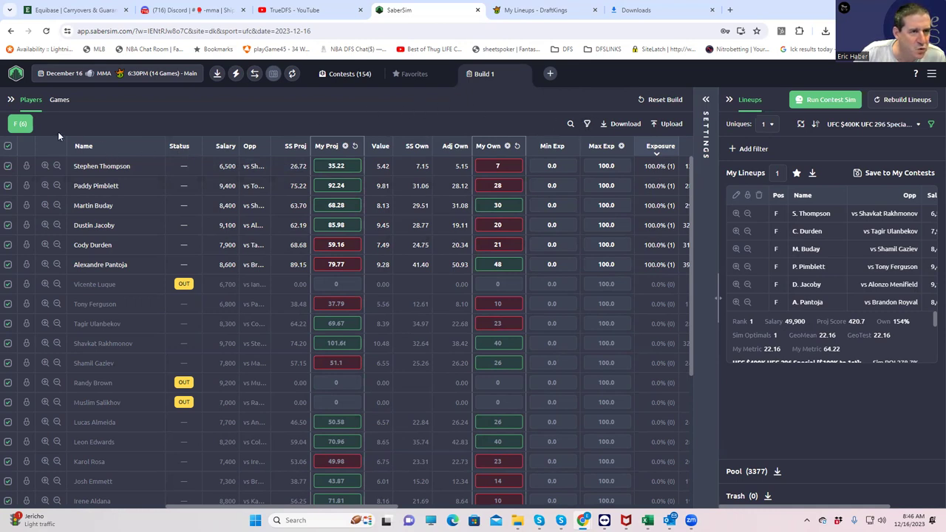
Step: Sort the lineups by MMA Sim Diversity 10 and raise the lineup count to the full pool of 3377
left_click(865, 124)
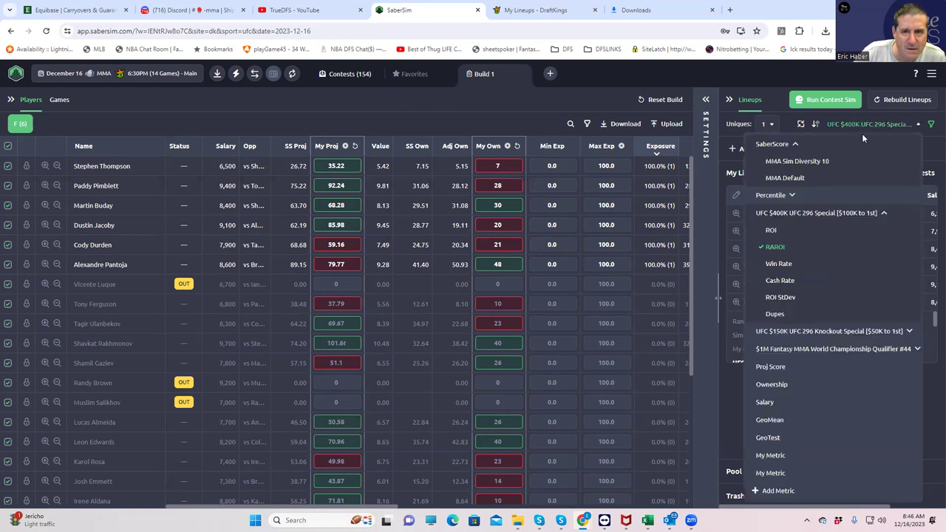
left_click(821, 162)
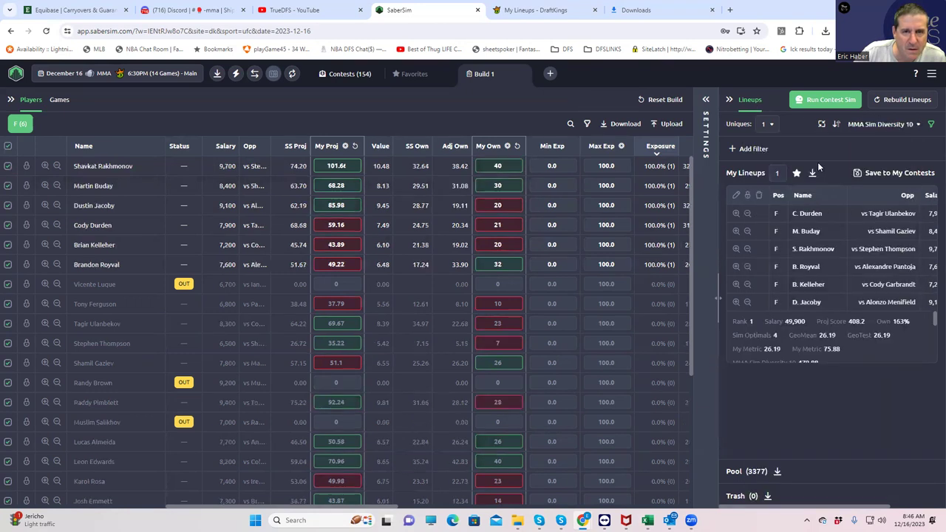
left_click(769, 175)
type("5")
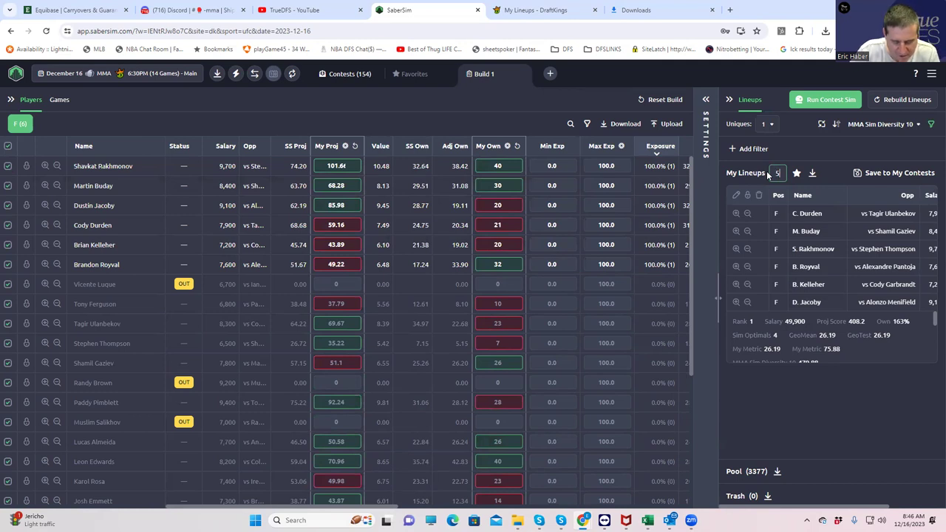
type("0")
left_click(796, 158)
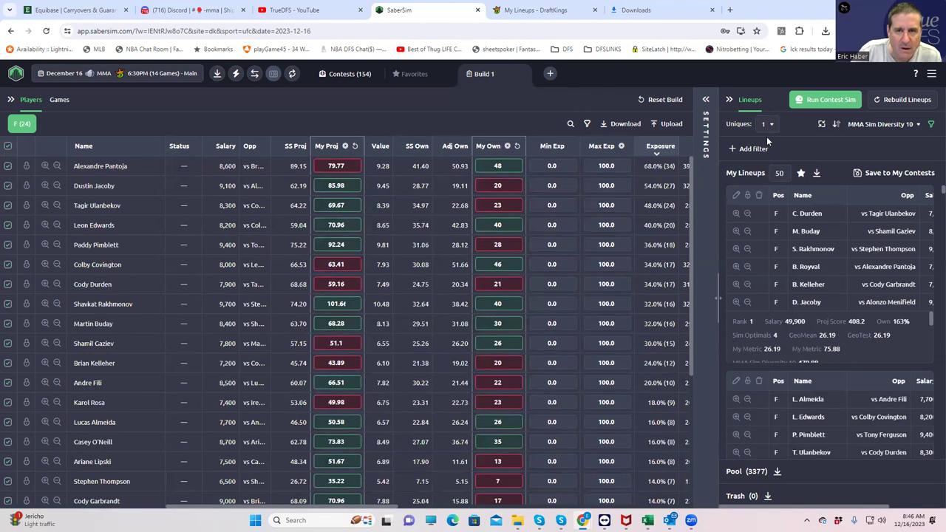
left_click(762, 176)
type("00")
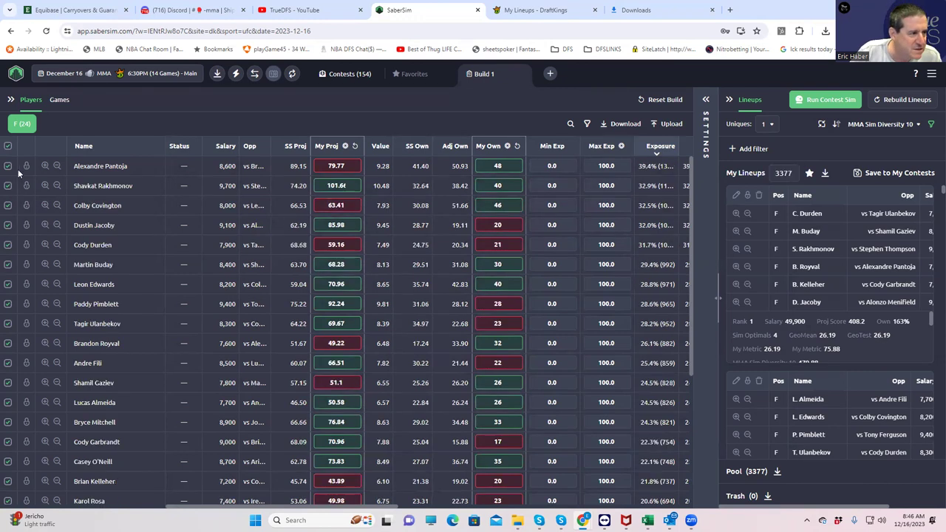
Step: Exclude Alexandre Pantoja and Colby Covington from the lineups and sort the rest by RAROI for the UFC $400K special
left_click(57, 167)
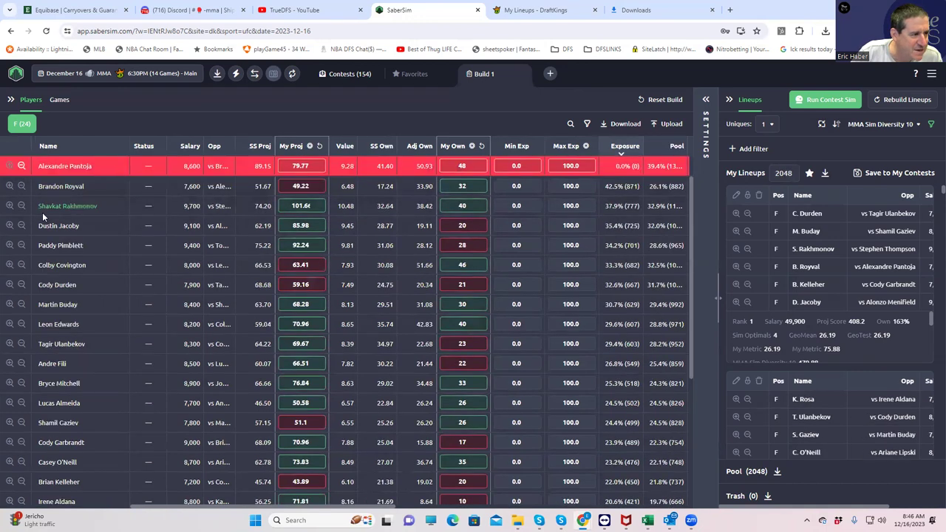
left_click(22, 265)
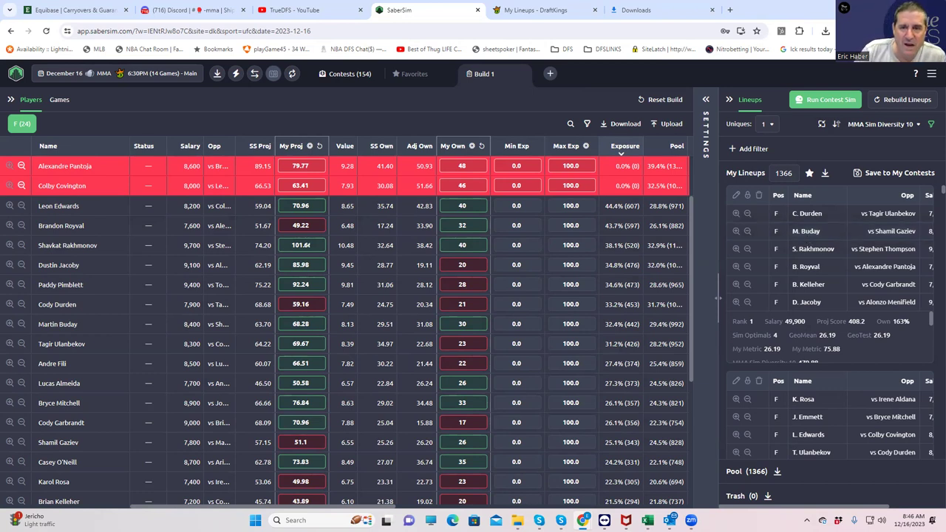
left_click(879, 124)
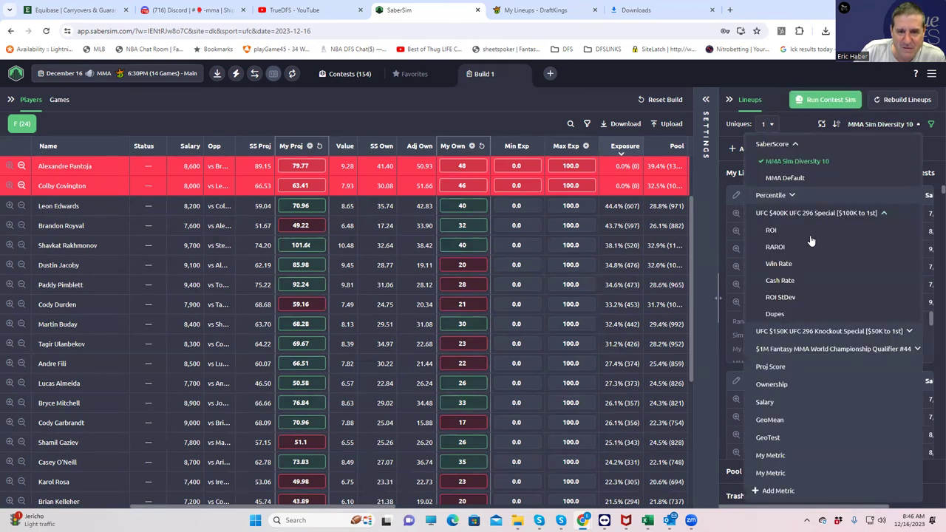
left_click(776, 249)
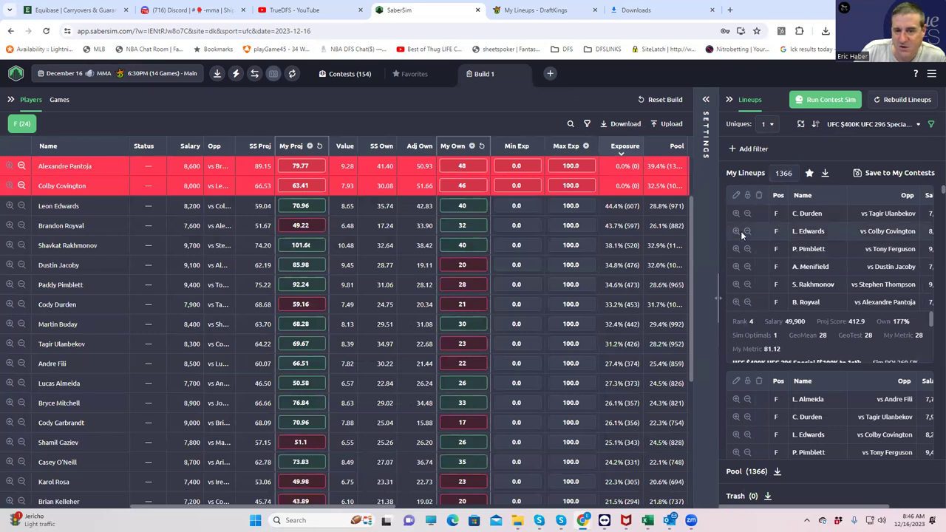
scroll(802, 286, "down", 3)
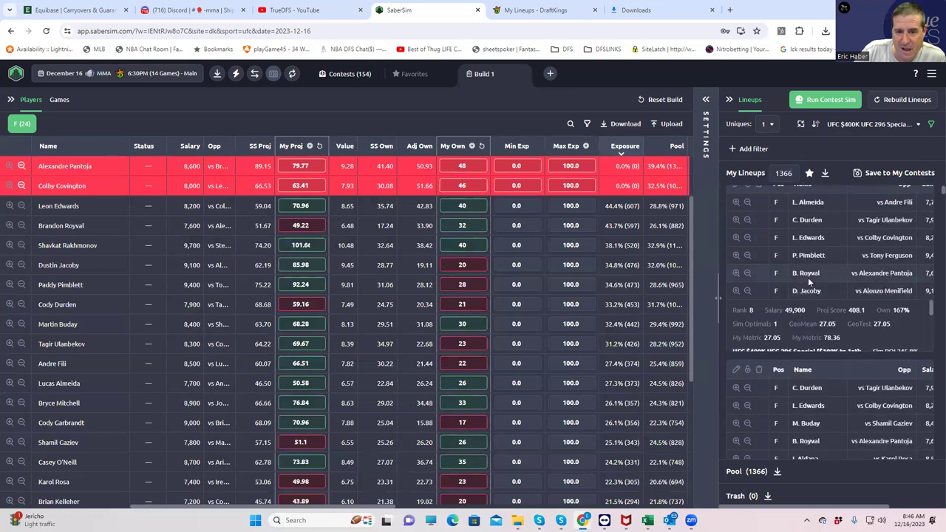
scroll(811, 275, "down", 5)
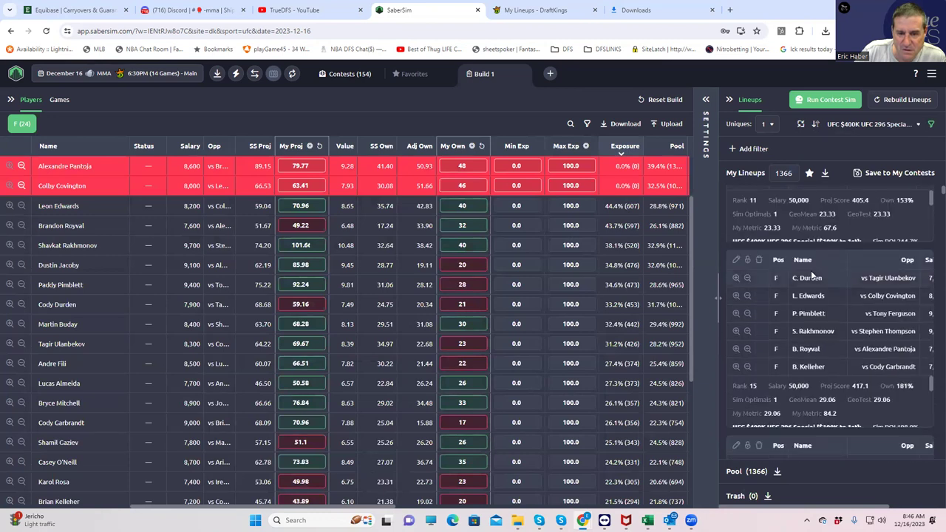
scroll(811, 271, "up", 5)
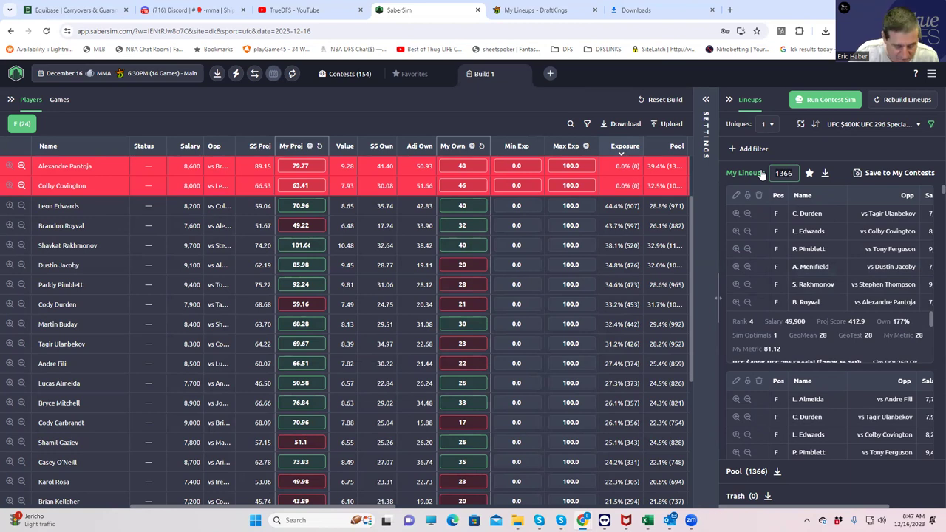
Step: Reduce the number of lineups kept in My Lineups to 19
key("BackSpace")
key("BackSpace")
key("BackSpace")
key("BackSpace")
type("11")
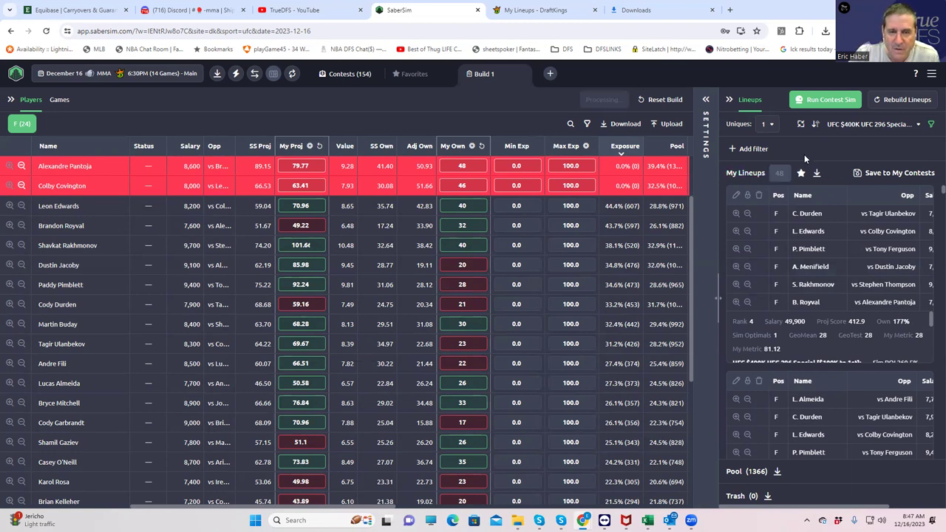
left_click(804, 155)
left_click(784, 173)
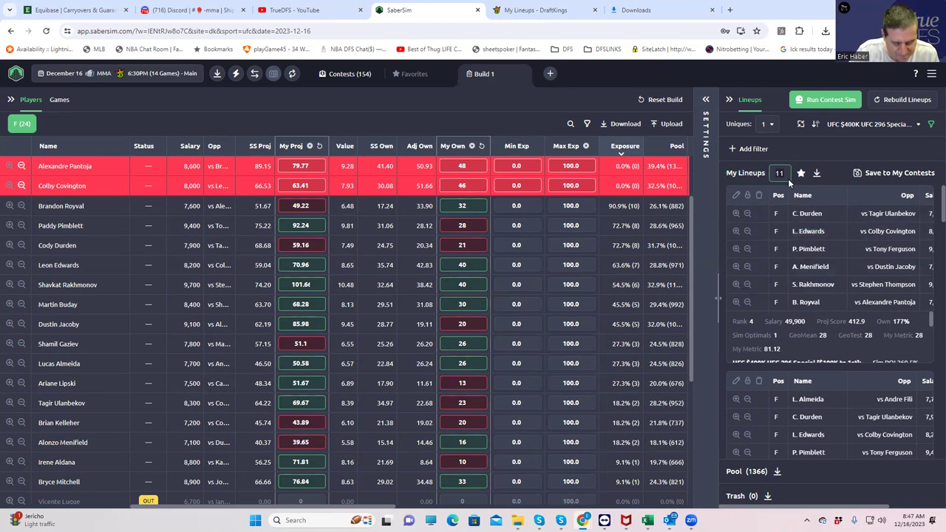
type("9")
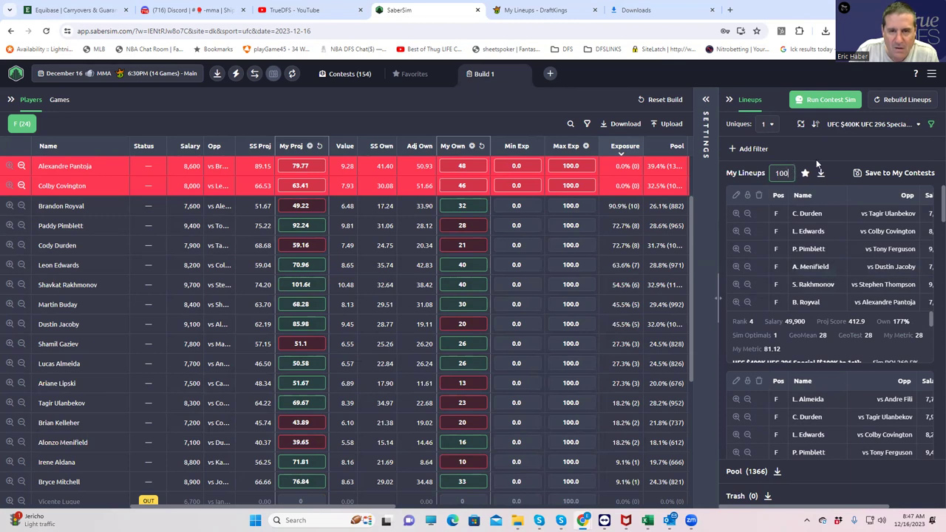
key("Return")
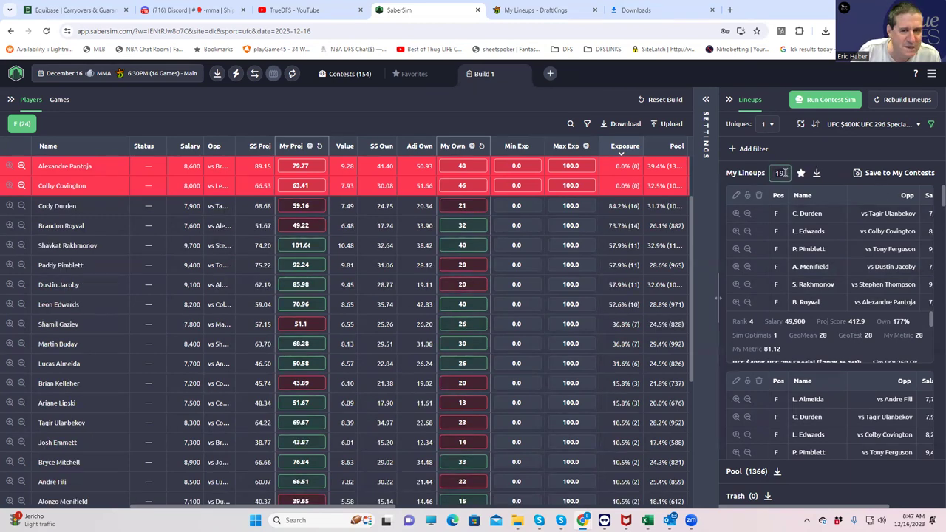
Step: Set the My Lineups count to 1366, review the resulting lineups, and download them
double_click(782, 173)
type("1366")
key("Return")
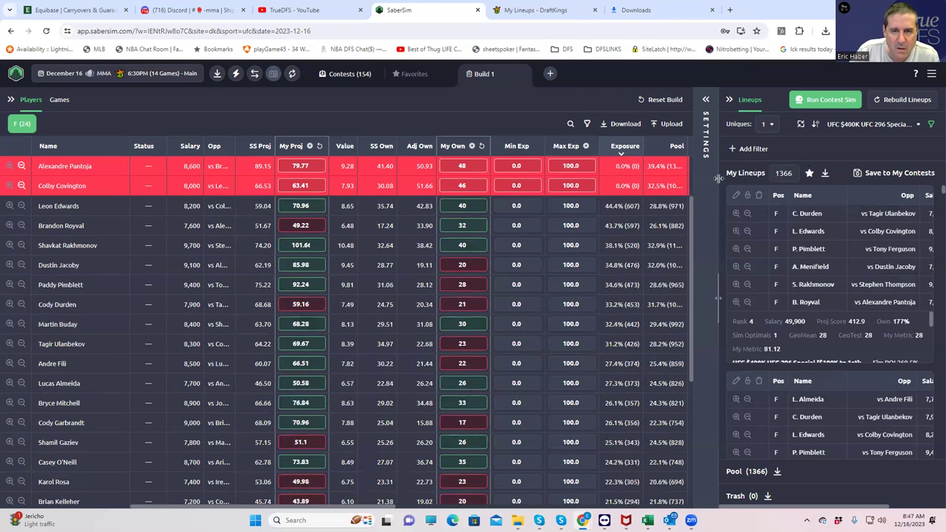
scroll(814, 245, "down", 2)
scroll(816, 248, "down", 10)
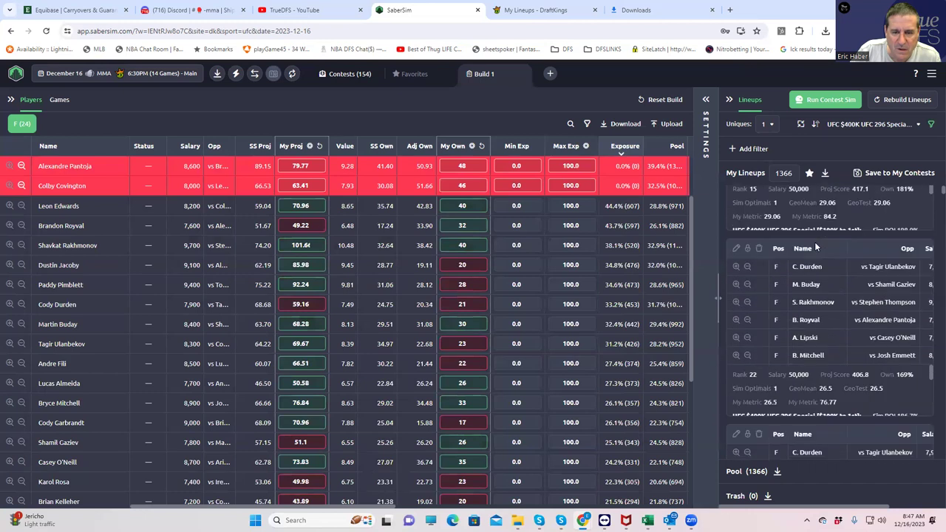
scroll(816, 246, "down", 5)
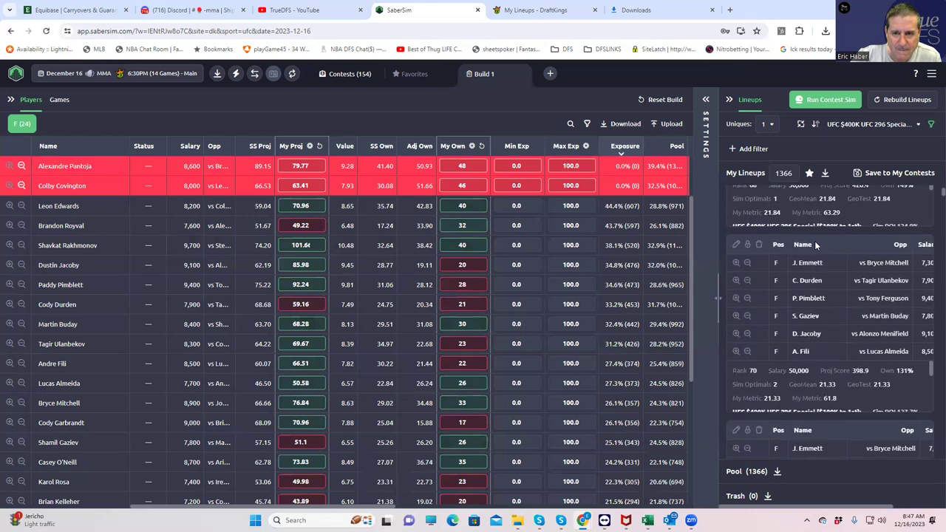
scroll(815, 245, "up", 3)
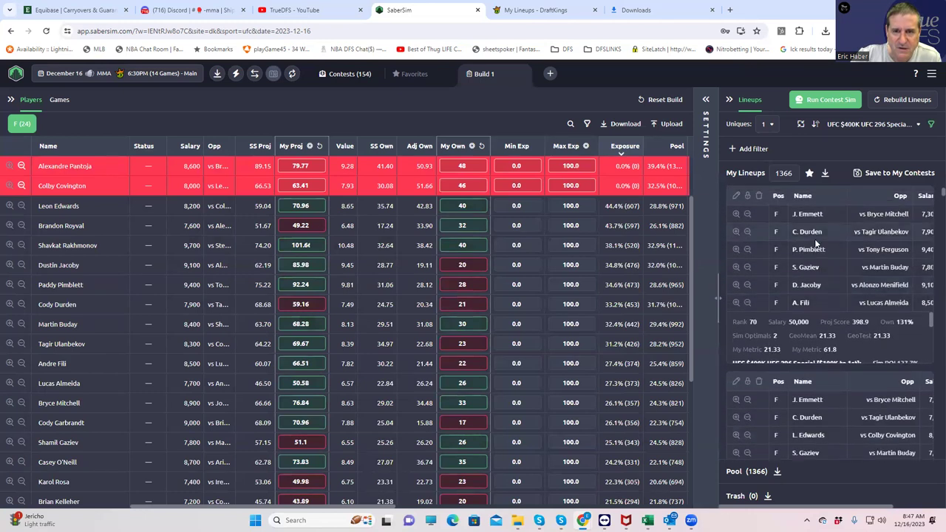
left_click(825, 173)
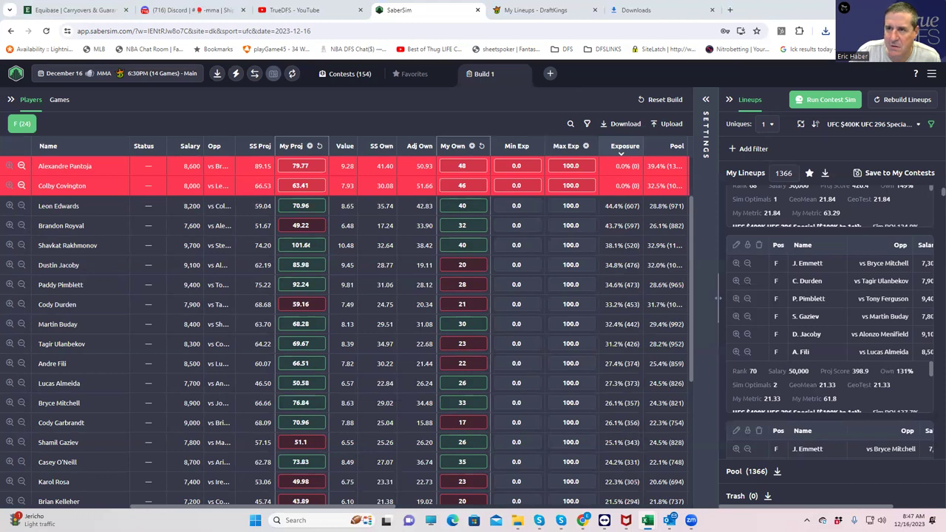
Step: Switch to DupeTest1 v3 in Excel and paste the copied lineups into the RemoveDupes sheet starting at cell A104
key("alt+Tab")
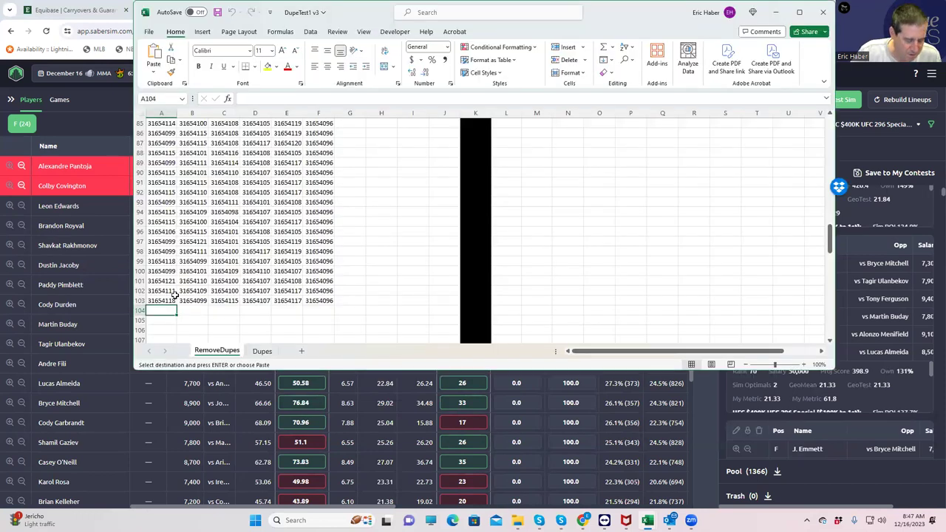
key("ctrl+v")
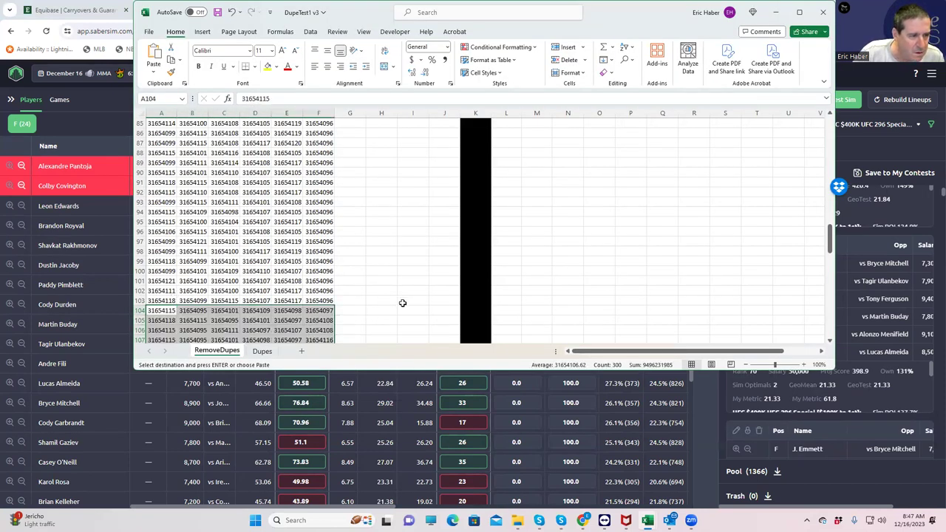
scroll(405, 306, "down", 4)
scroll(405, 310, "down", 14)
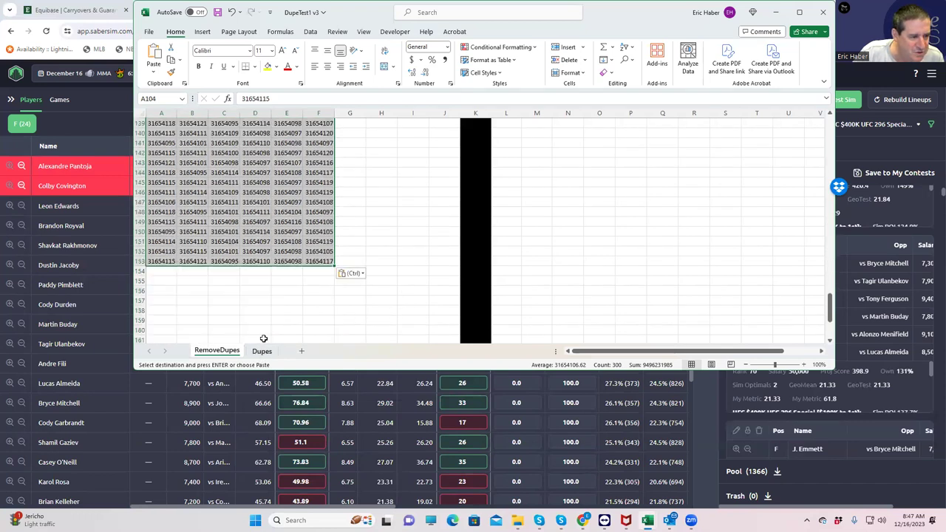
Step: Run Remove Duplicate Lineups on the combined list and check the Dupes sheet before returning to RemoveDupes
scroll(365, 253, "up", 16)
left_click_drag(830, 248, 830, 122)
left_click(545, 150)
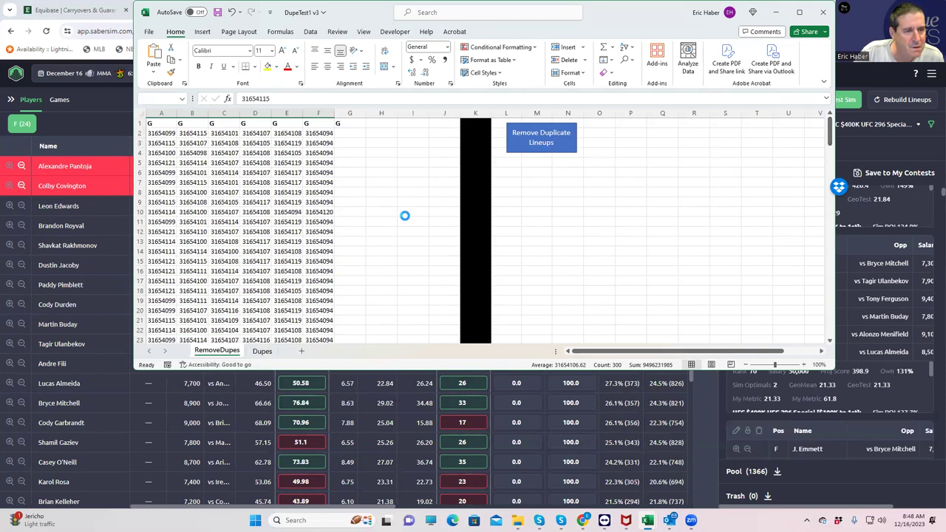
left_click(263, 351)
left_click(217, 351)
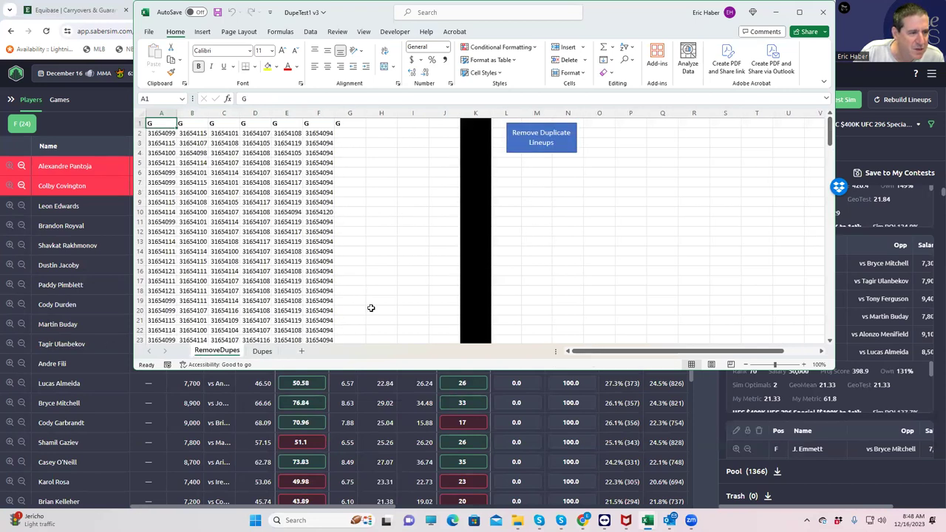
Step: Delete the last two lineups in rows 152 and 153 of the RemoveDupes sheet
scroll(371, 308, "down", 20)
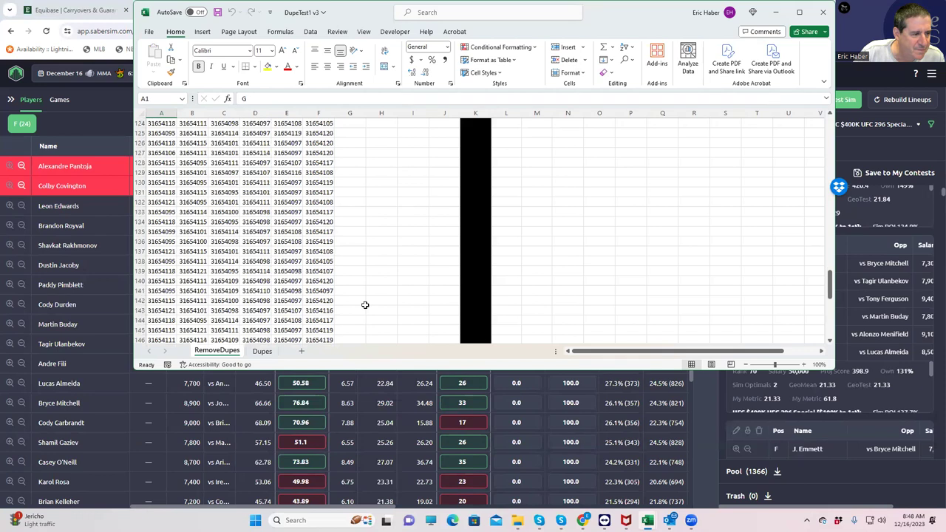
scroll(365, 304, "down", 7)
left_click_drag(159, 191, 325, 200)
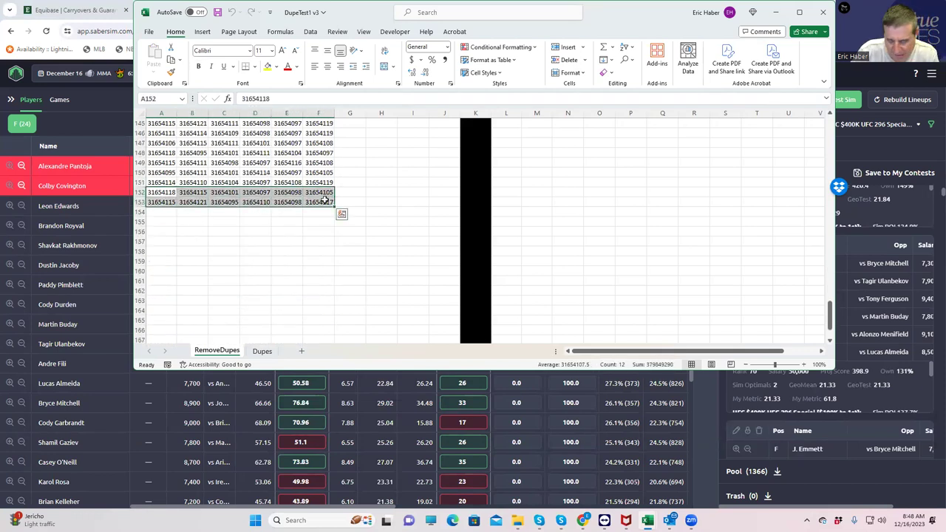
key("Delete")
left_click(330, 221)
Step: Copy the lineups in A2:F151 of the RemoveDupes sheet
scroll(369, 211, "up", 20)
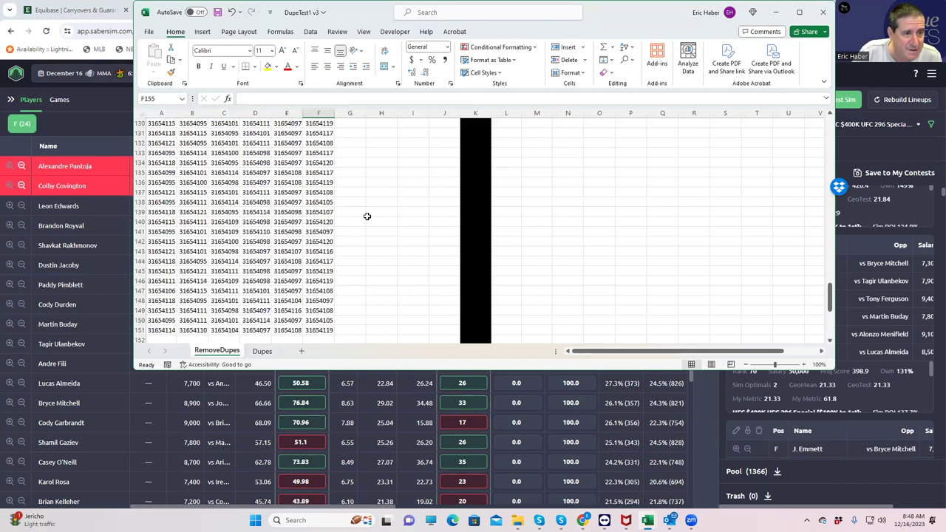
scroll(381, 201, "up", 20)
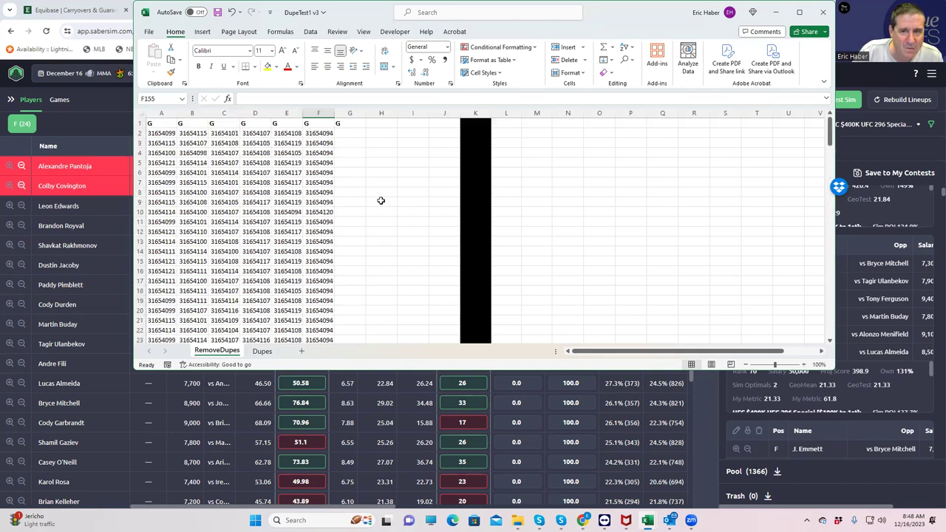
left_click_drag(160, 133, 325, 316)
key("ctrl+c")
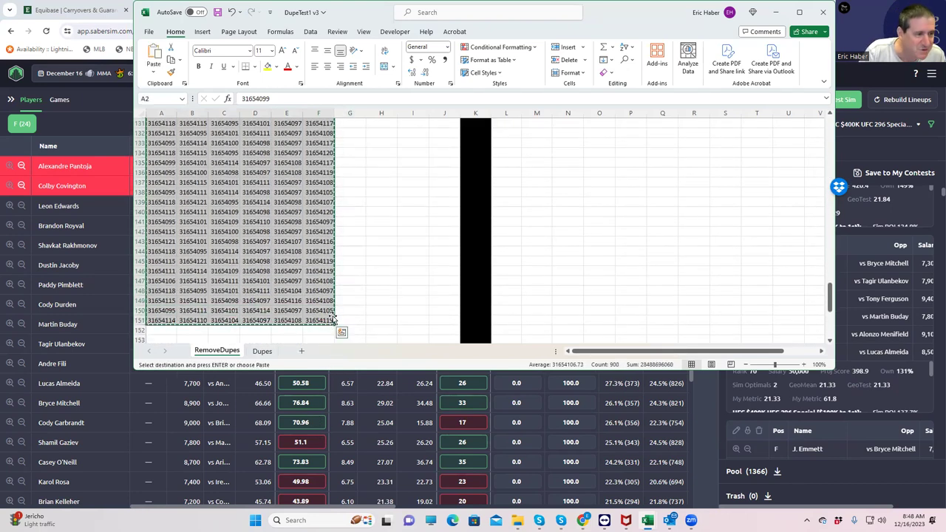
Step: Switch to DraftKings, download the MMA Classic entries for 12/16 6:30 pm from Edit Entries, and open the downloaded file
left_click(58, 9)
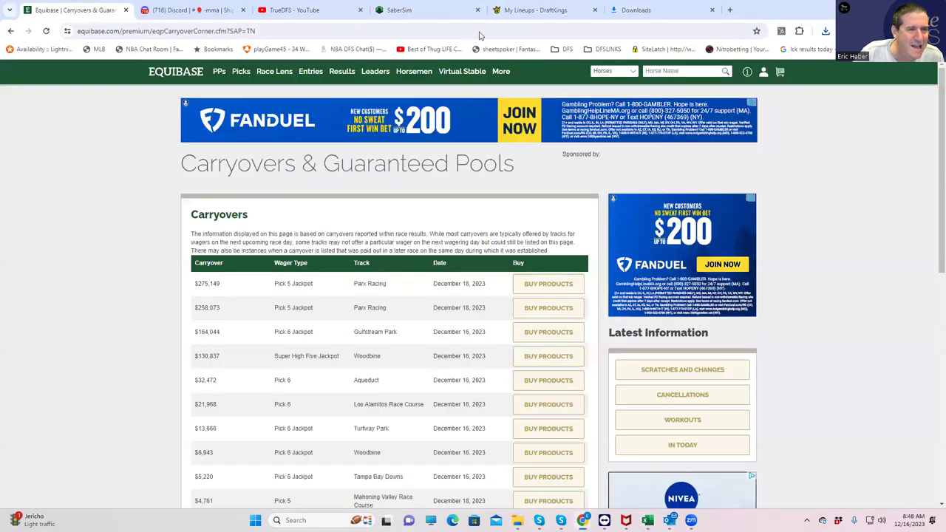
left_click(534, 10)
scroll(536, 137, "up", 10)
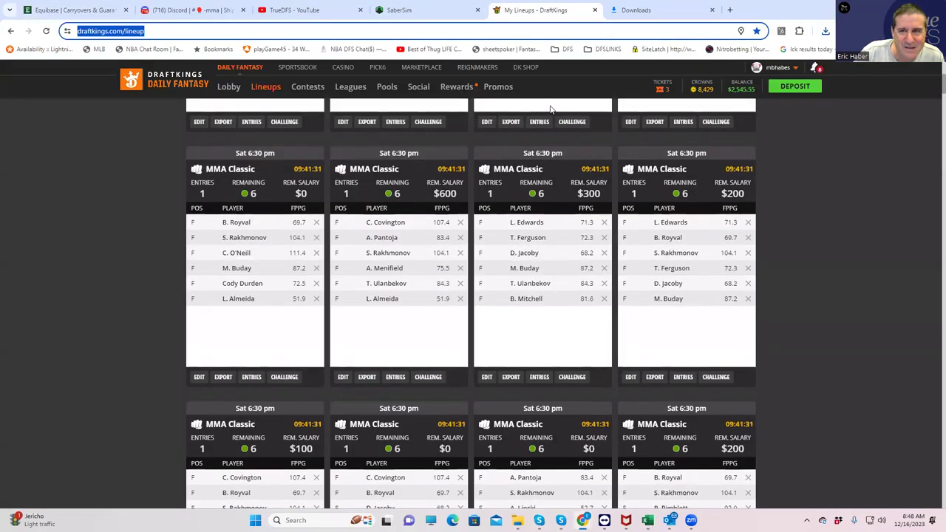
left_click(560, 141)
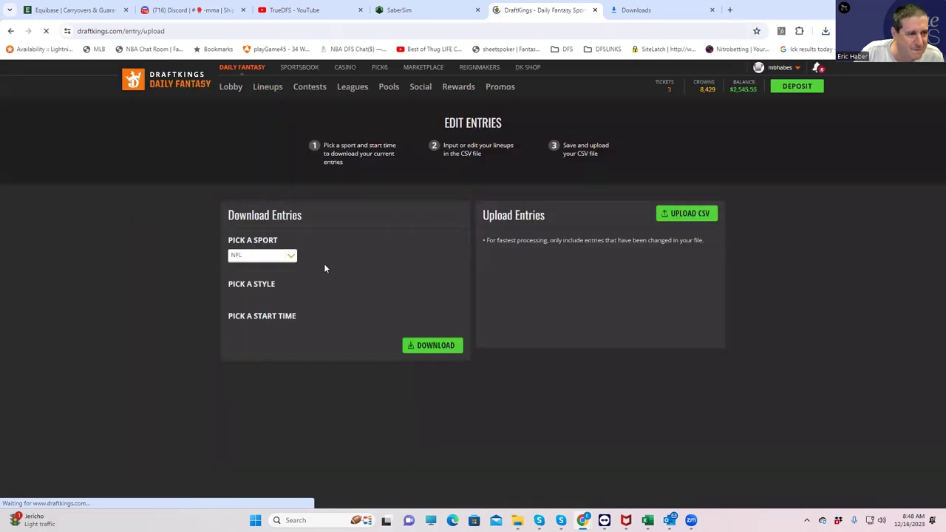
left_click(266, 257)
left_click(255, 281)
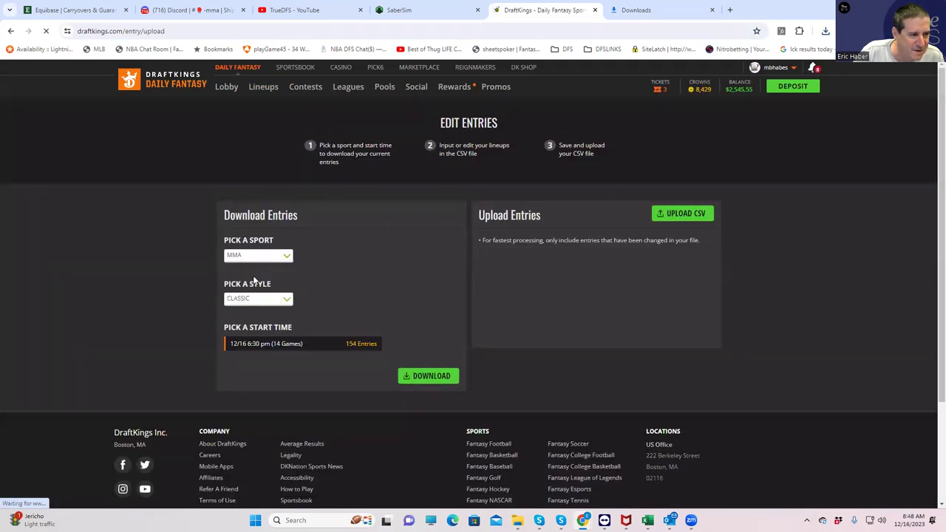
left_click(419, 377)
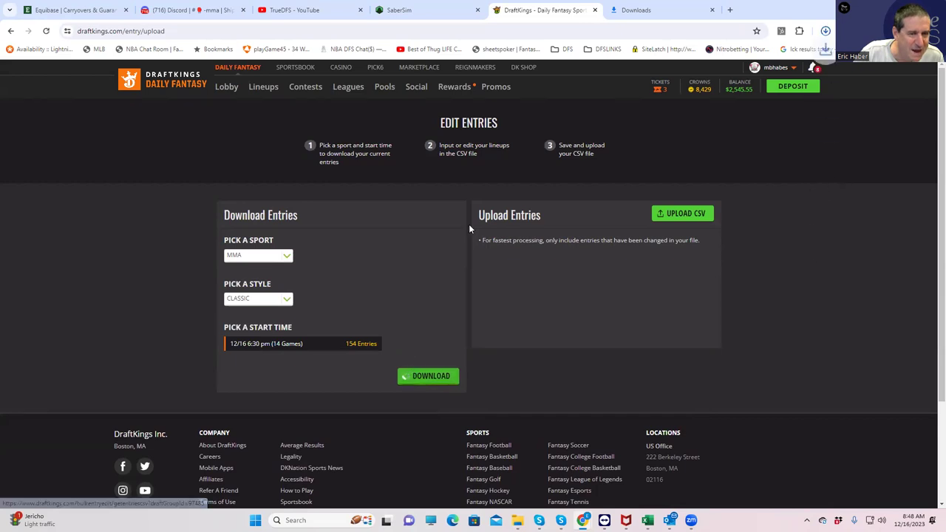
left_click(726, 53)
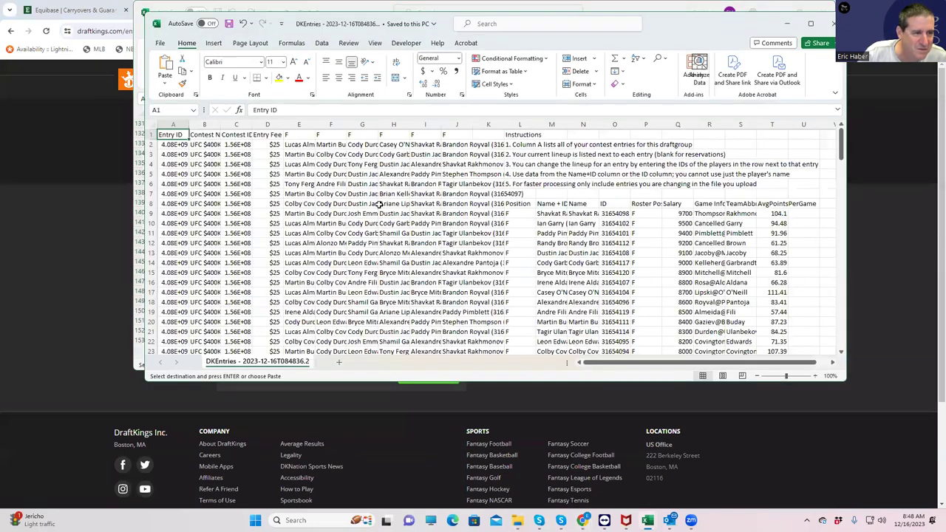
Step: Paste the copied lineups into the DKEntries file starting at cell E2, replacing the $25 entries' fighters
left_click(295, 146)
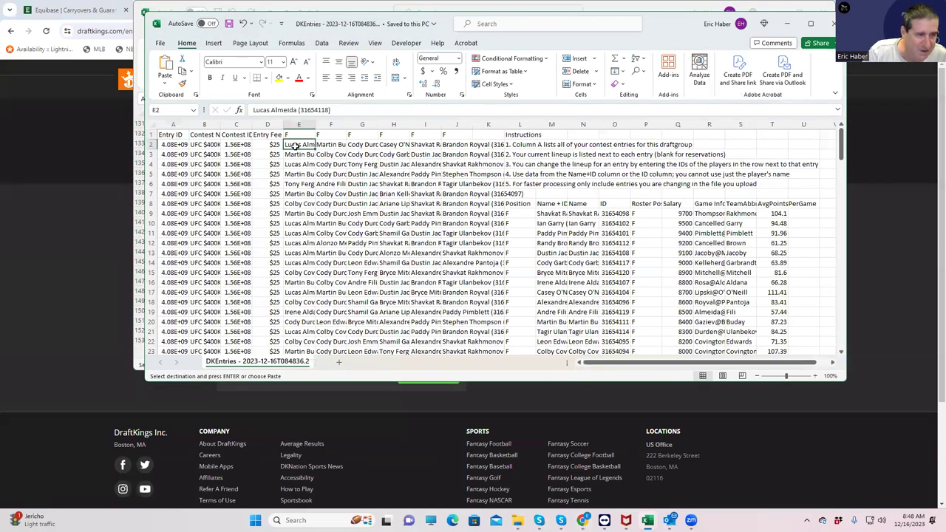
key("ctrl+v")
scroll(528, 262, "down", 13)
scroll(531, 265, "down", 20)
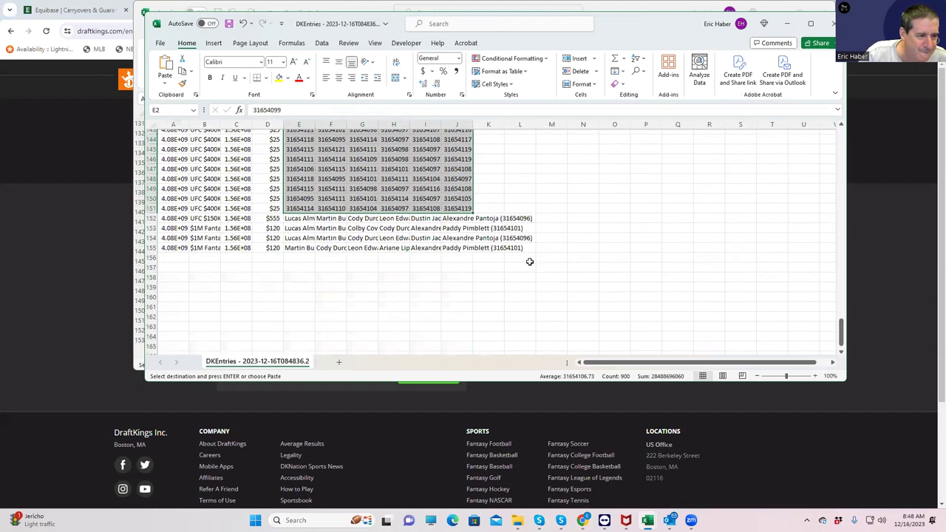
scroll(540, 193, "up", 20)
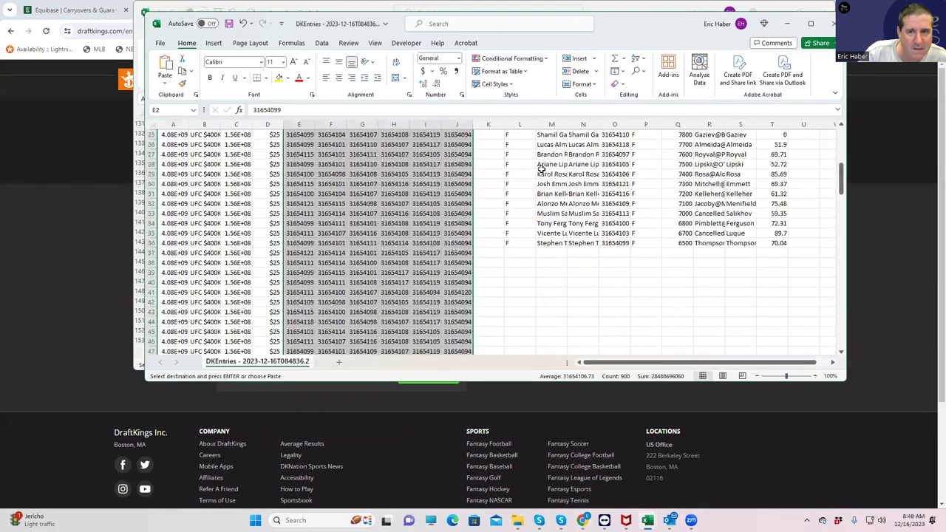
Step: Copy the first four lineups in E2:J5 into the $555 and $120 contest entries in rows 152 to 155
scroll(542, 170, "up", 8)
left_click_drag(296, 144, 463, 173)
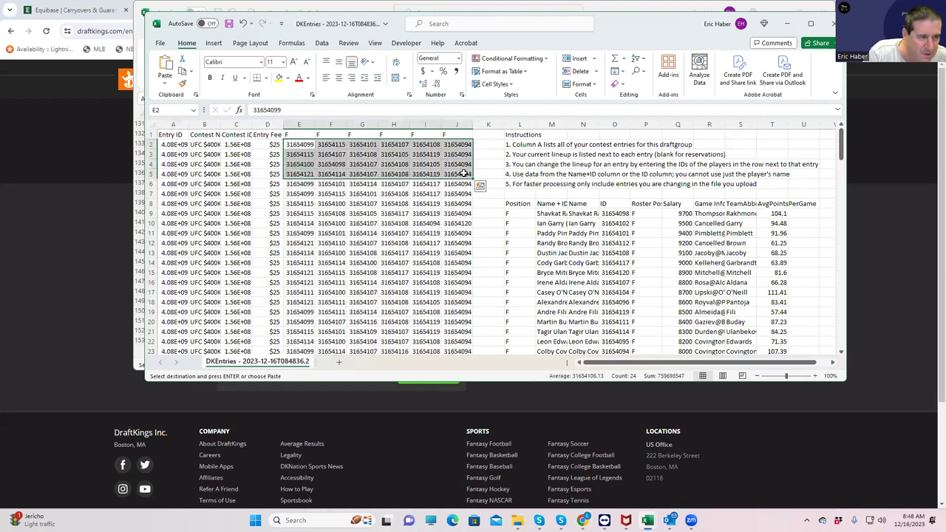
scroll(407, 284, "down", 16)
scroll(410, 292, "down", 20)
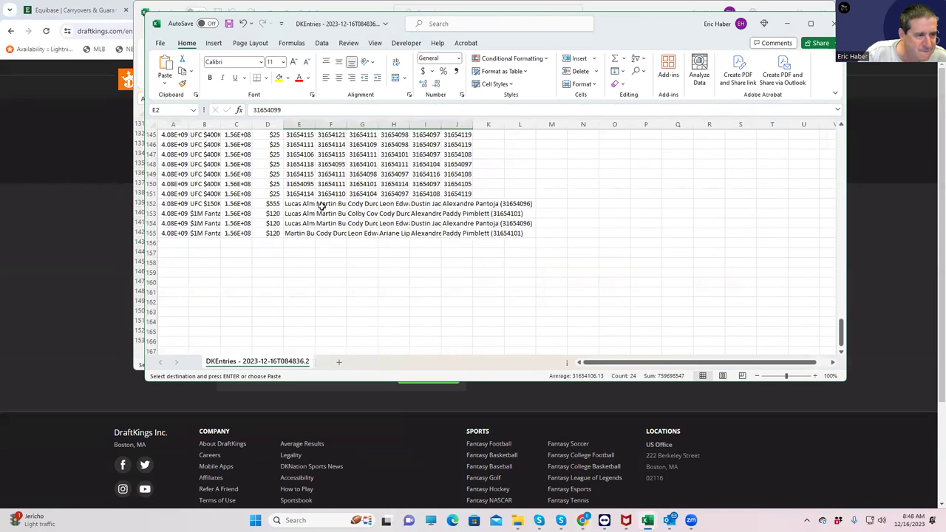
left_click(306, 203)
key("ctrl+v")
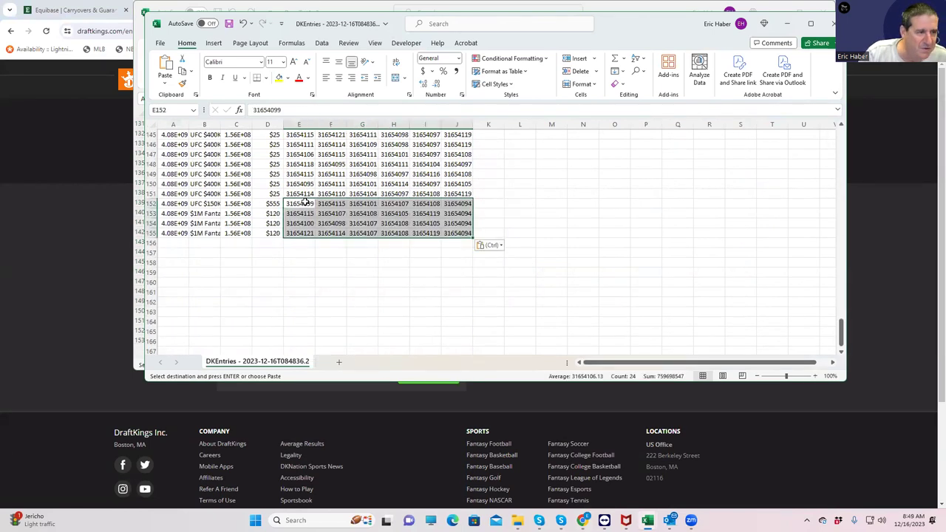
Step: Save the entries file, upload DKEntries - 2023-12-16T084836.233 to DraftKings, and return to My Lineups
left_click(229, 24)
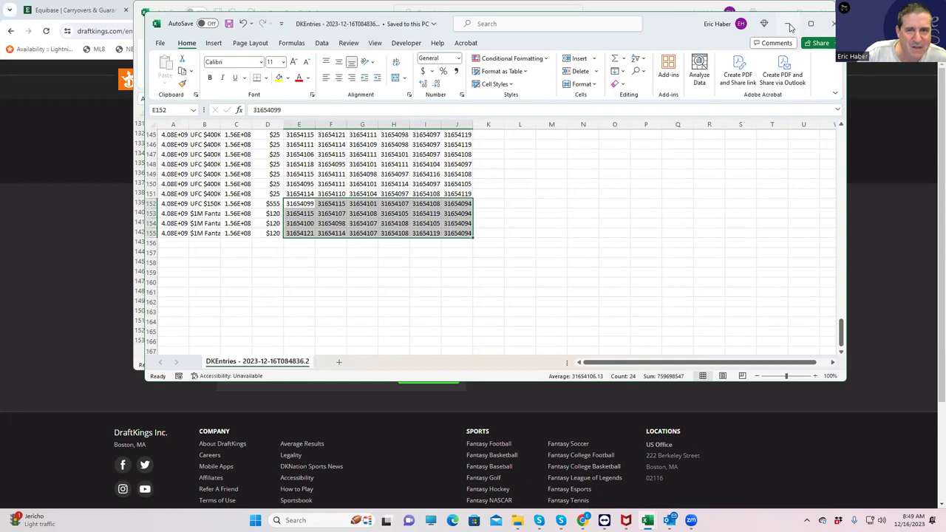
left_click(790, 27)
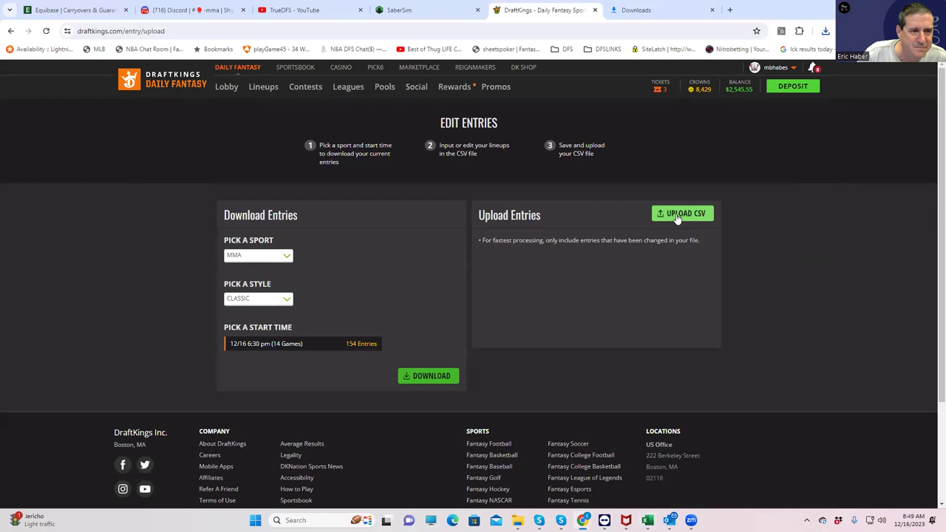
left_click(677, 215)
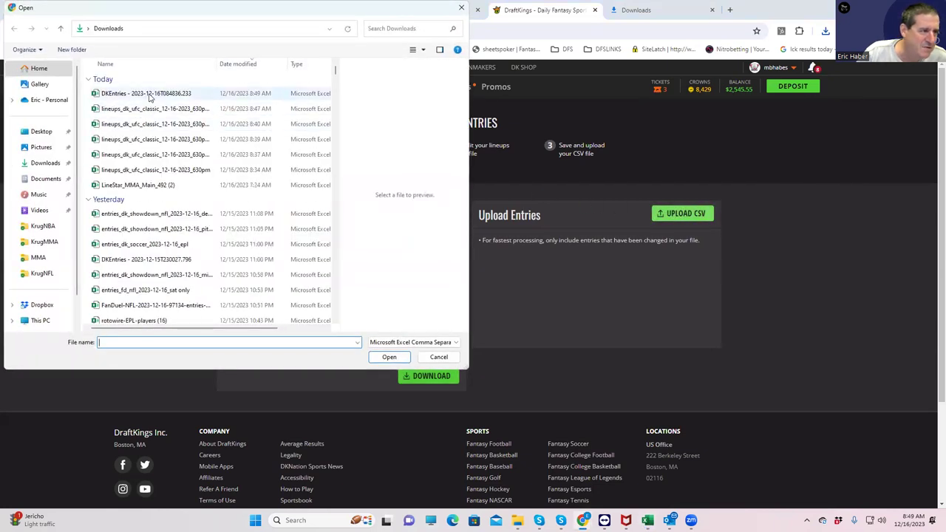
left_click(146, 93)
left_click(388, 355)
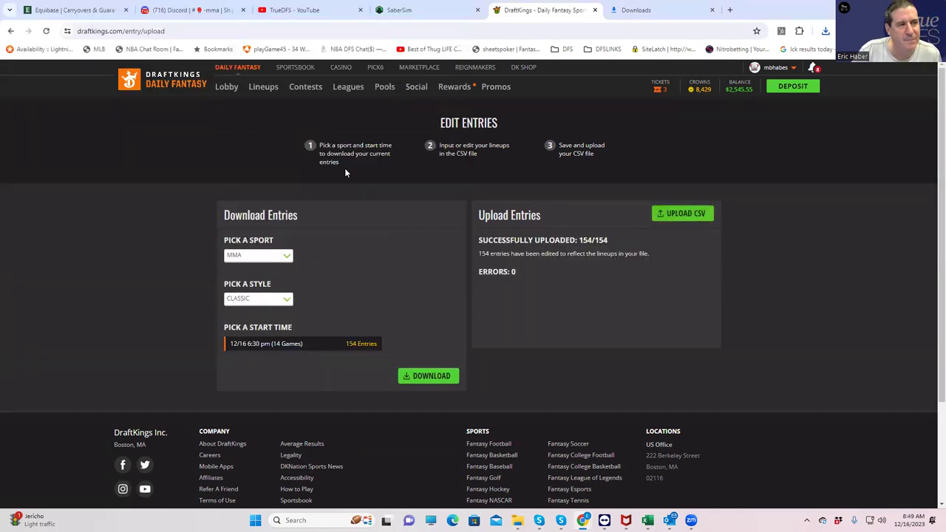
left_click(262, 88)
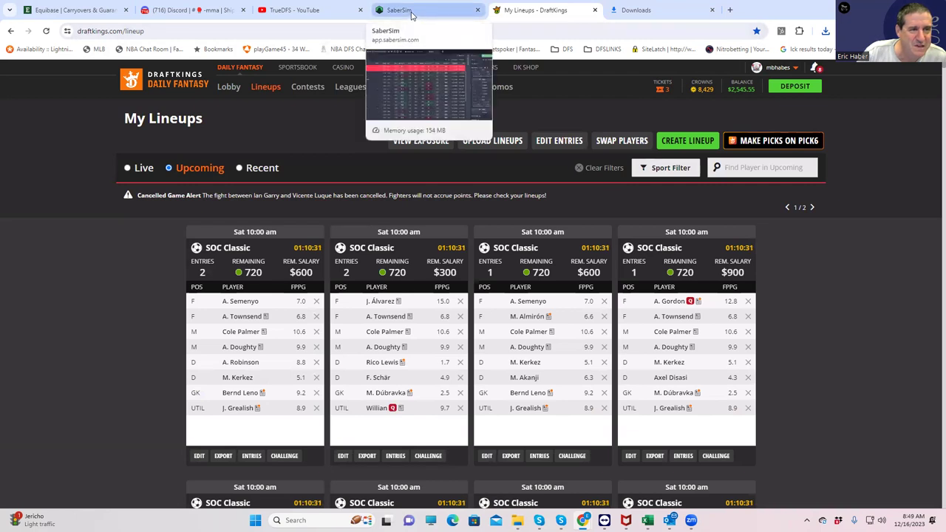
Step: Switch to SaberSim and remove the lineup exclusions for Alexandre Pantoja and Colby Covington
left_click(412, 12)
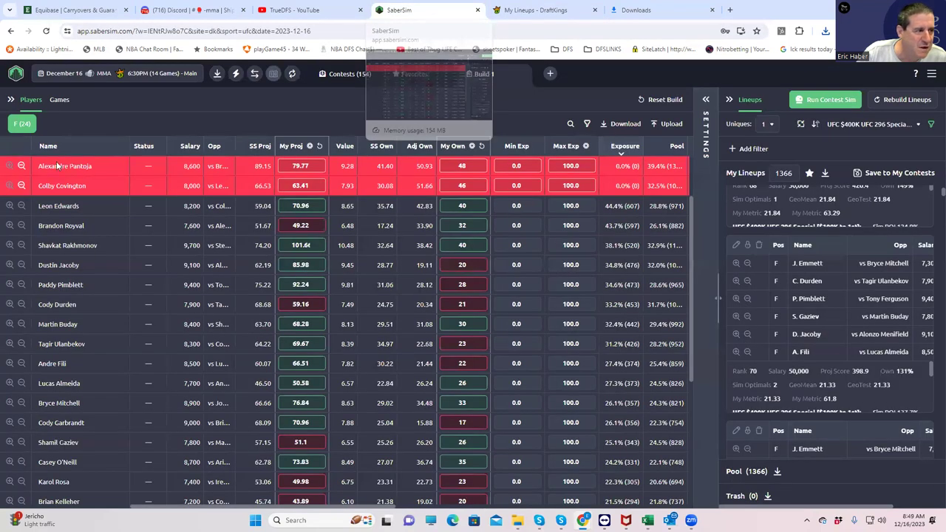
left_click(21, 167)
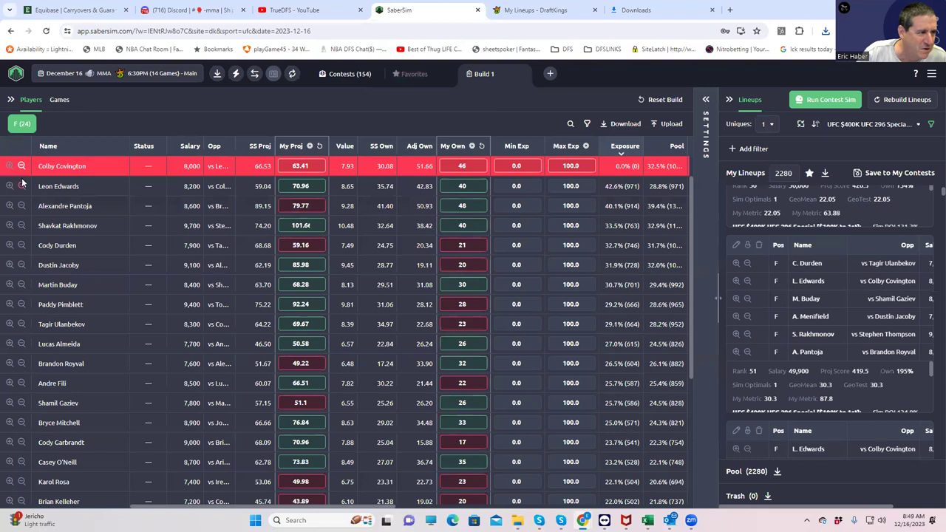
left_click(21, 166)
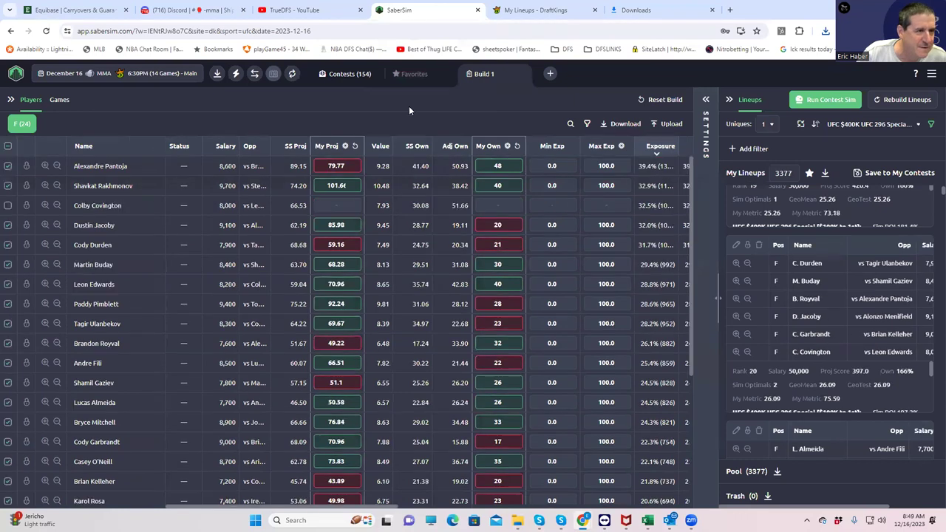
Step: Upload DKEntries - 2023-12-16T084836.233 to the SaberSim contests, overwriting the existing entries
left_click(355, 77)
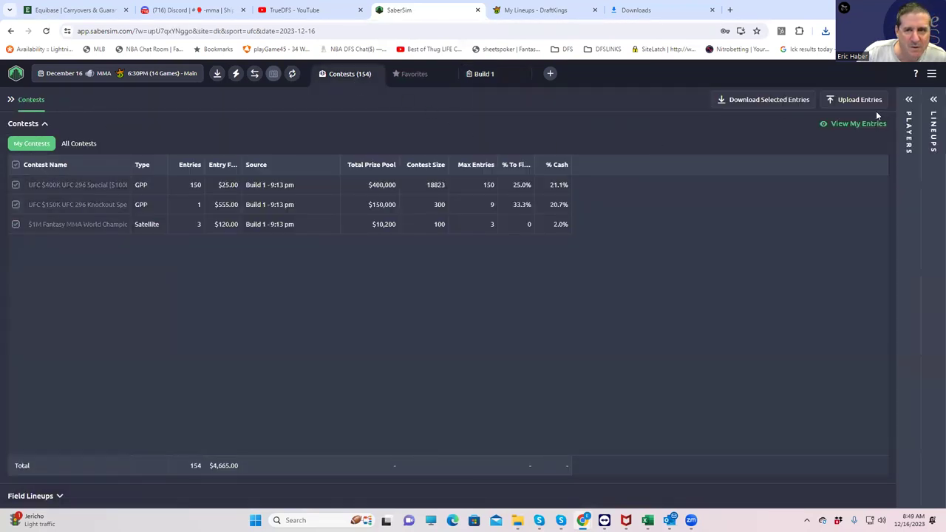
left_click(856, 99)
left_click(479, 290)
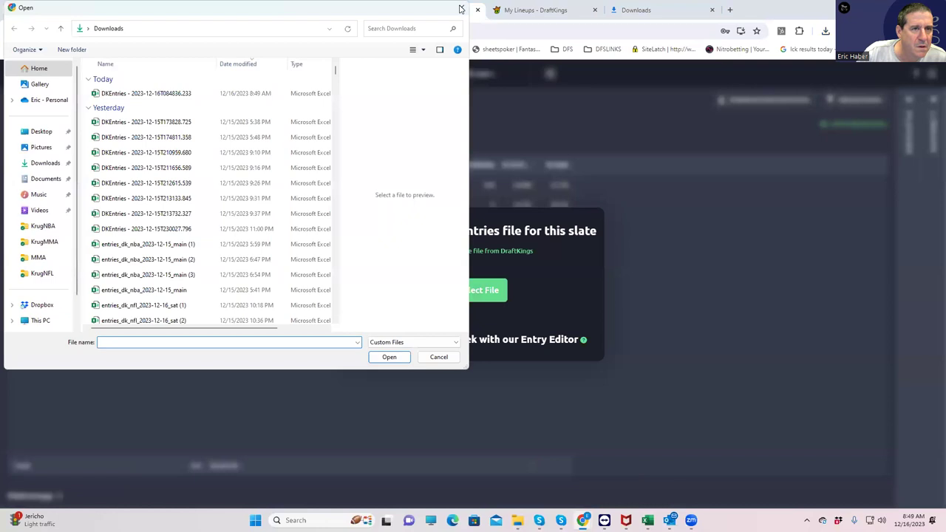
left_click(185, 95)
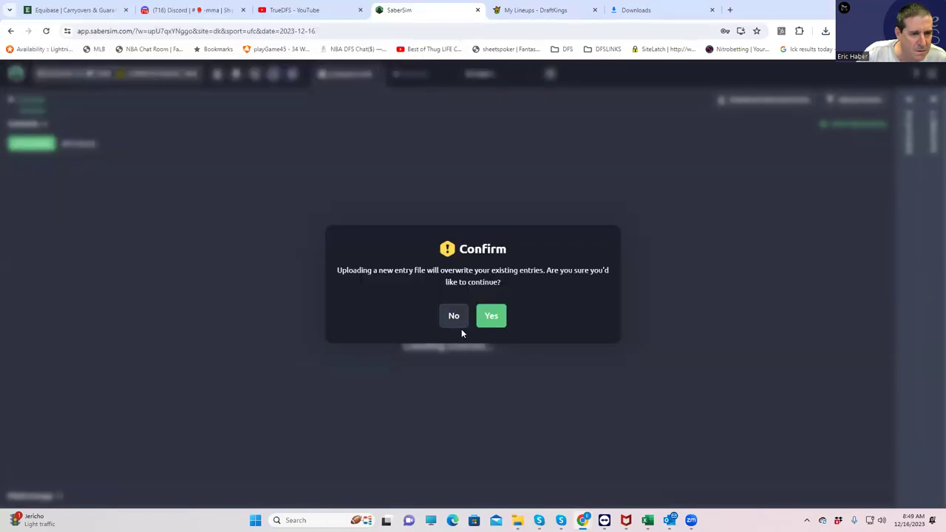
left_click(488, 318)
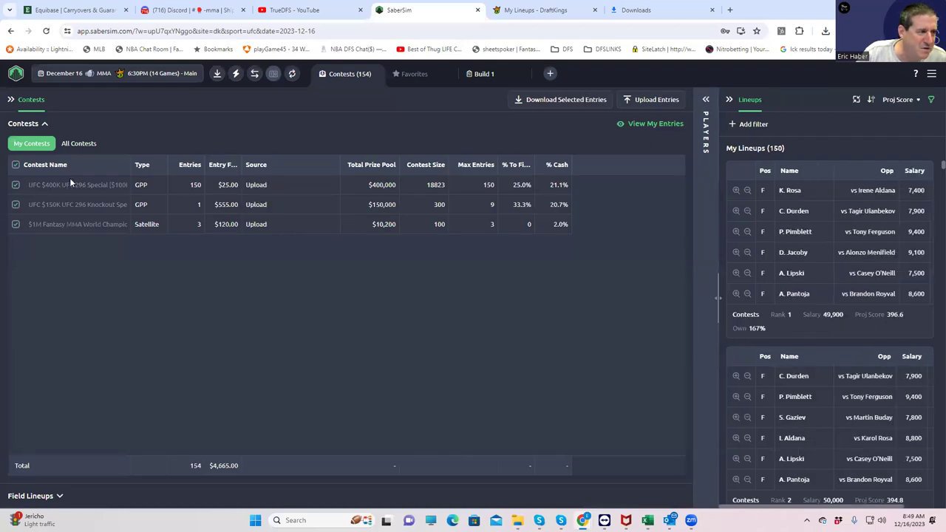
Step: Limit the contest selection to the $25 UFC $400K UFC 296 Special and show the player exposures for its entries
left_click(16, 223)
left_click(17, 224)
left_click(16, 205)
left_click(16, 224)
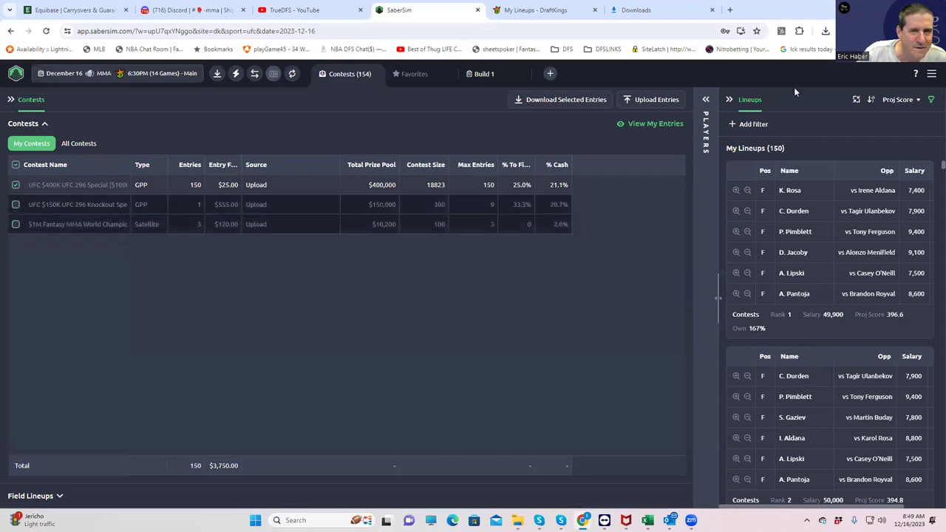
left_click(707, 99)
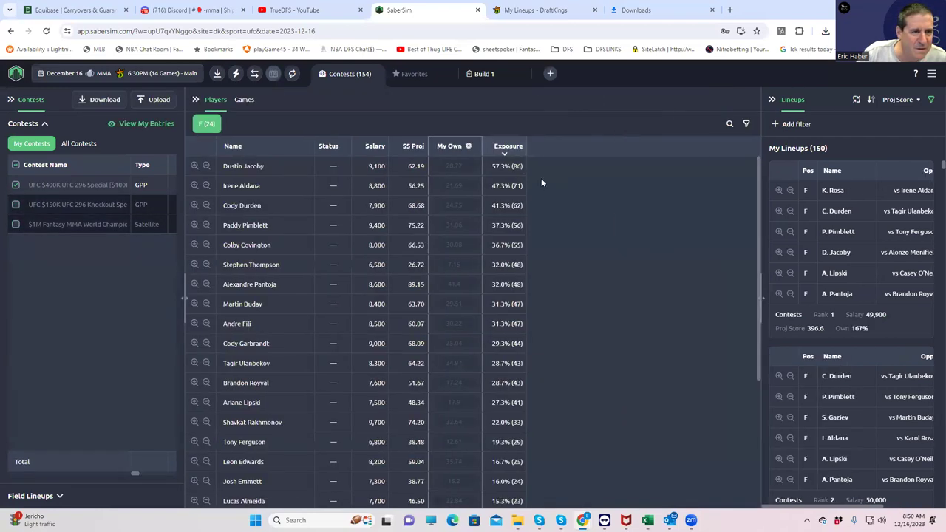